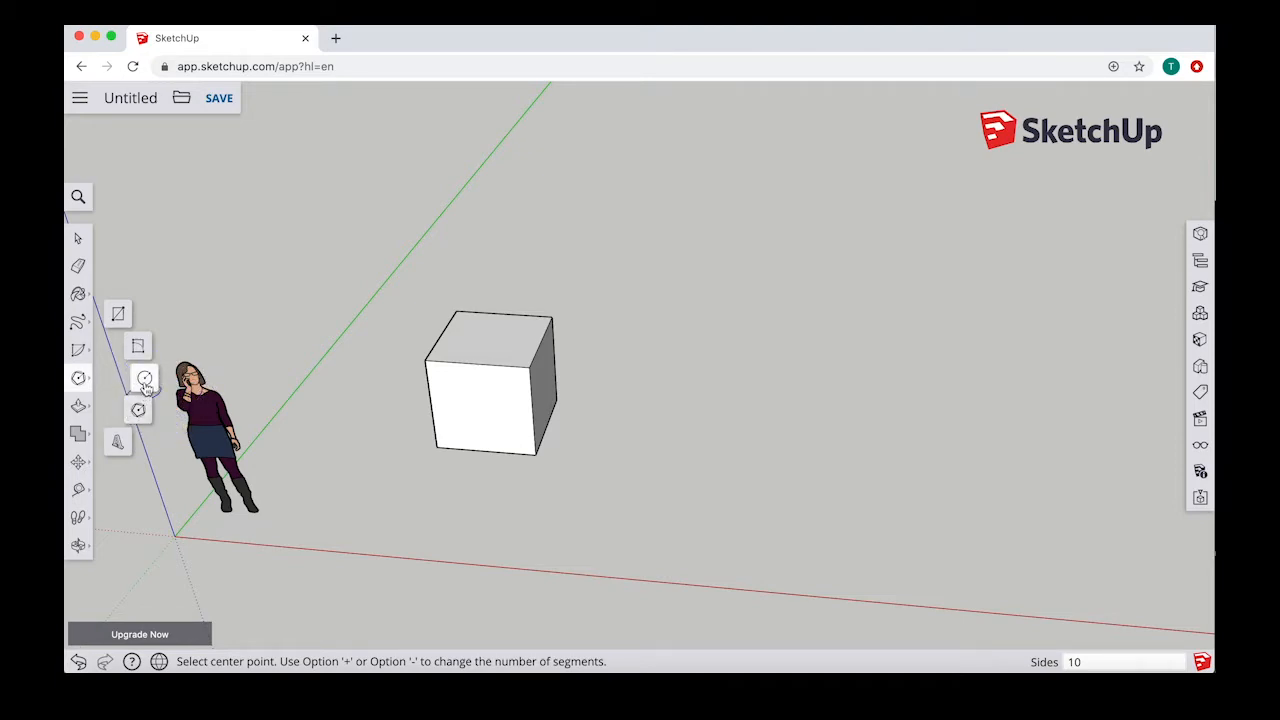
Step: Draw a circle with a 500 mm radius on the ground beside the cube
click(145, 380)
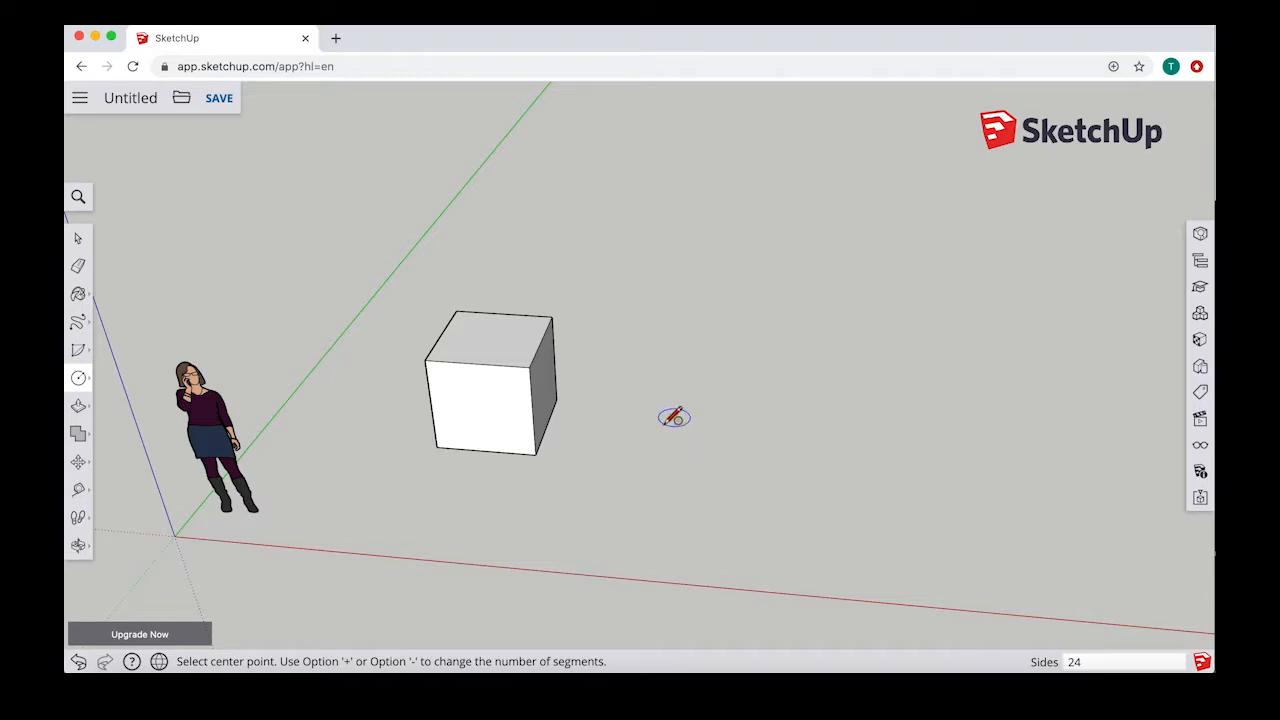
click(664, 421)
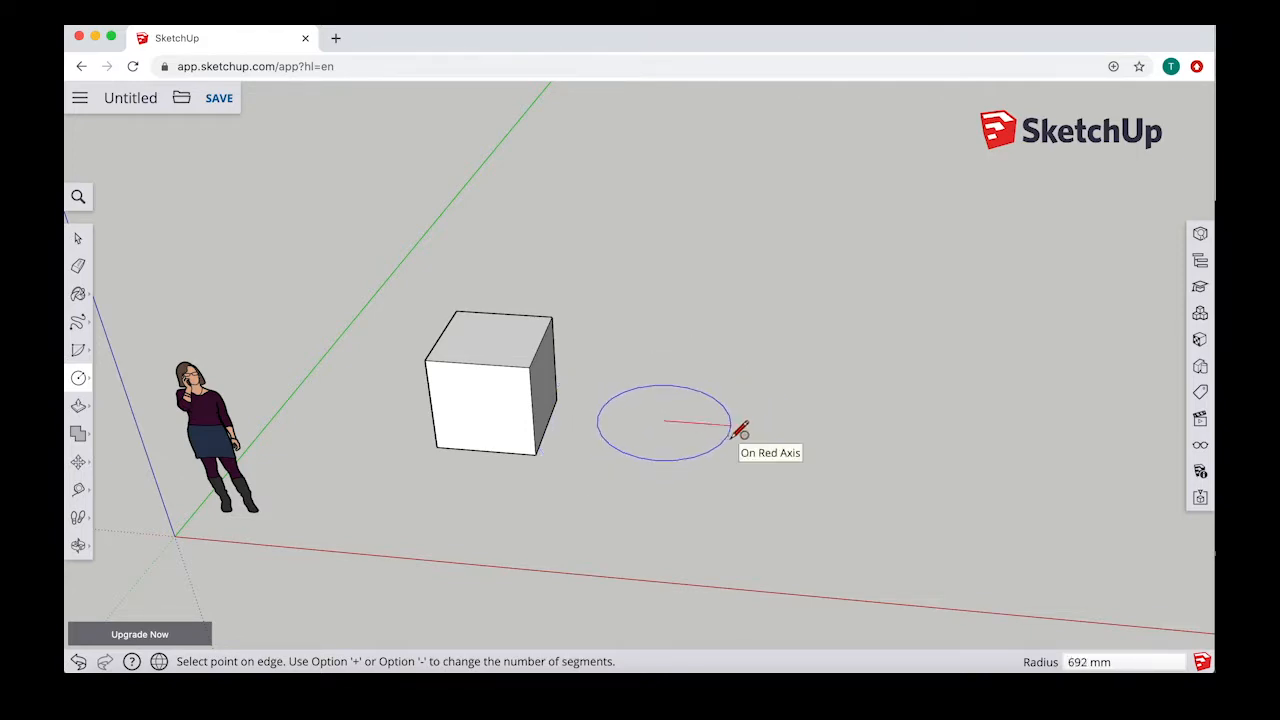
key(Return)
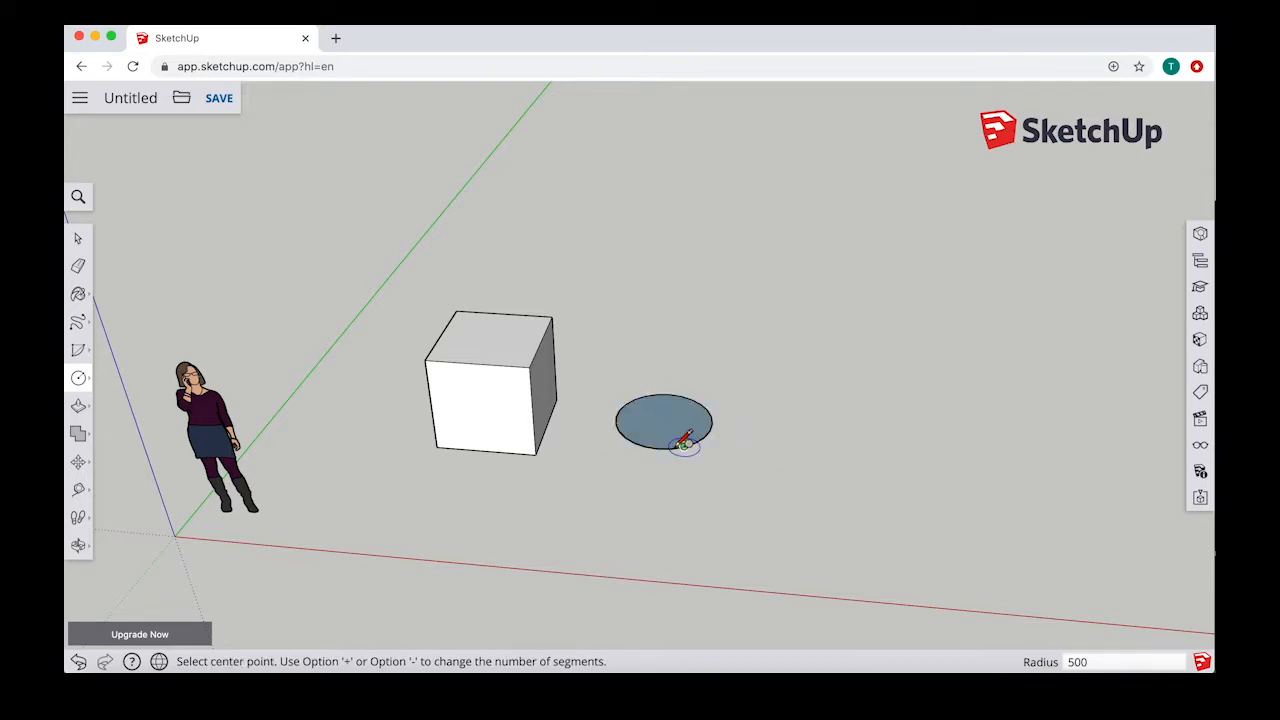
Step: Draw an 8-sided polygon with a 500 mm inscribed radius on the ground beside the circle
middle_drag(696, 461, 655, 472)
click(78, 378)
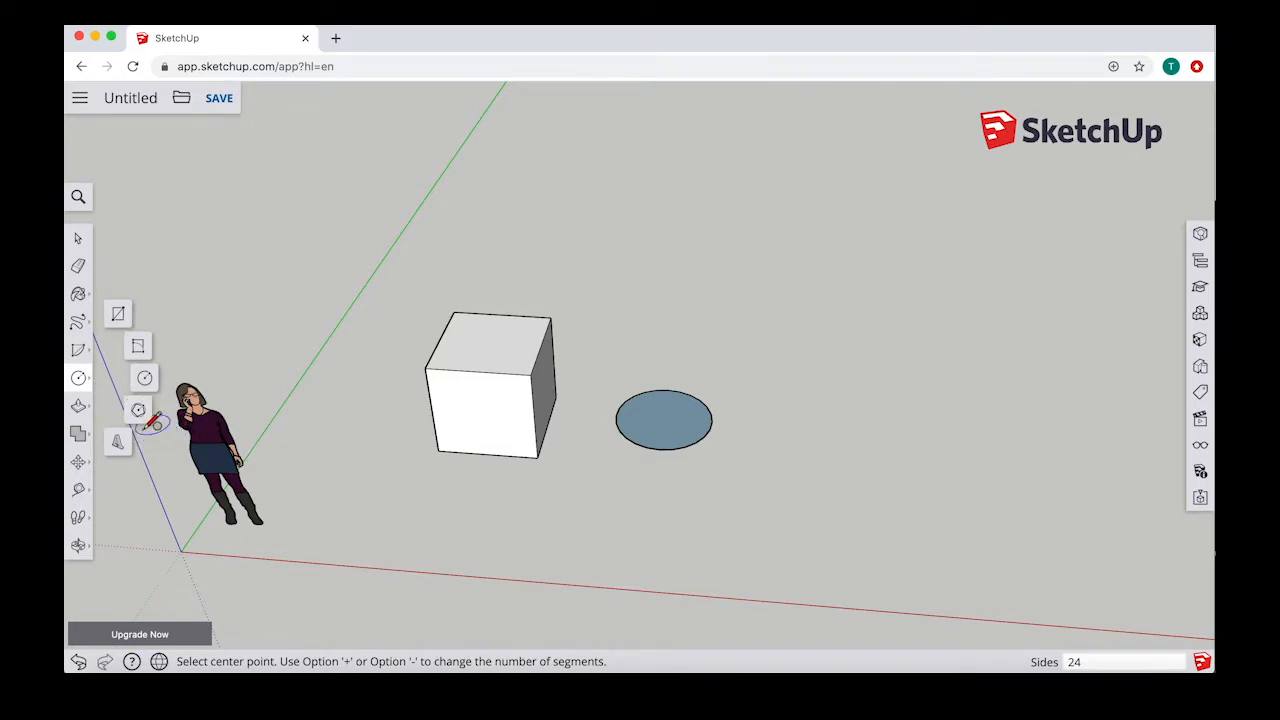
click(138, 410)
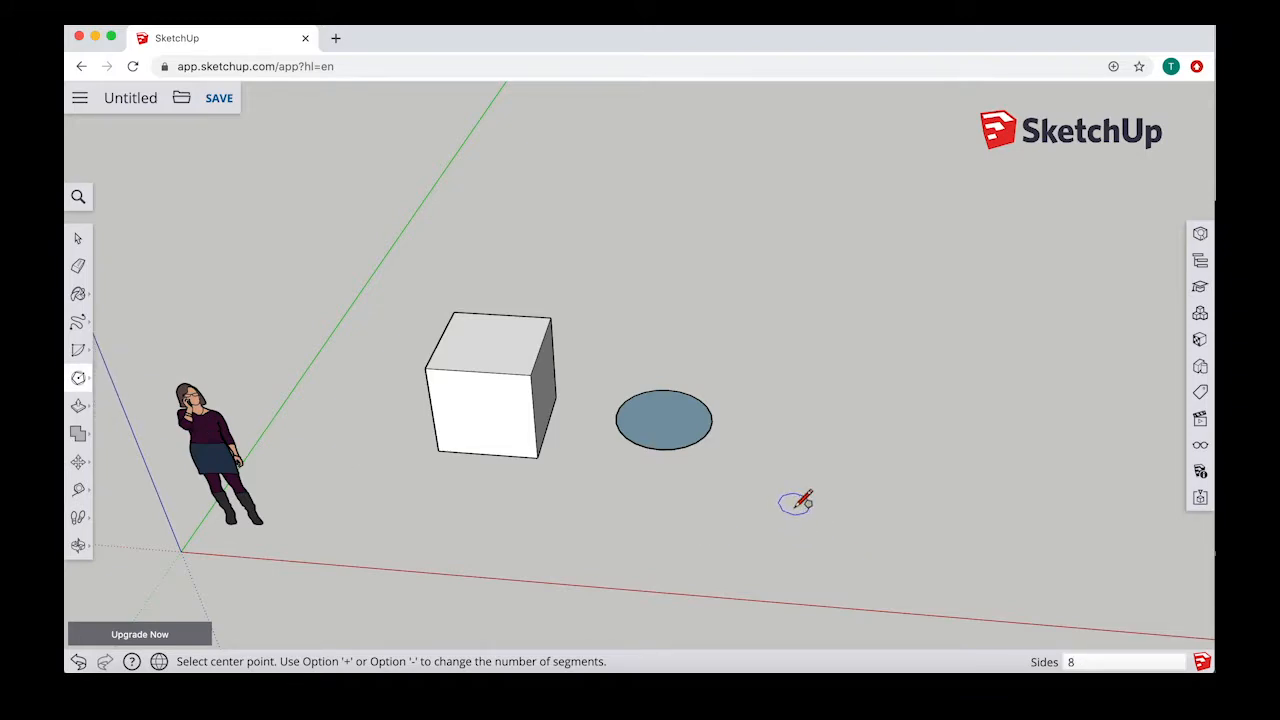
click(841, 435)
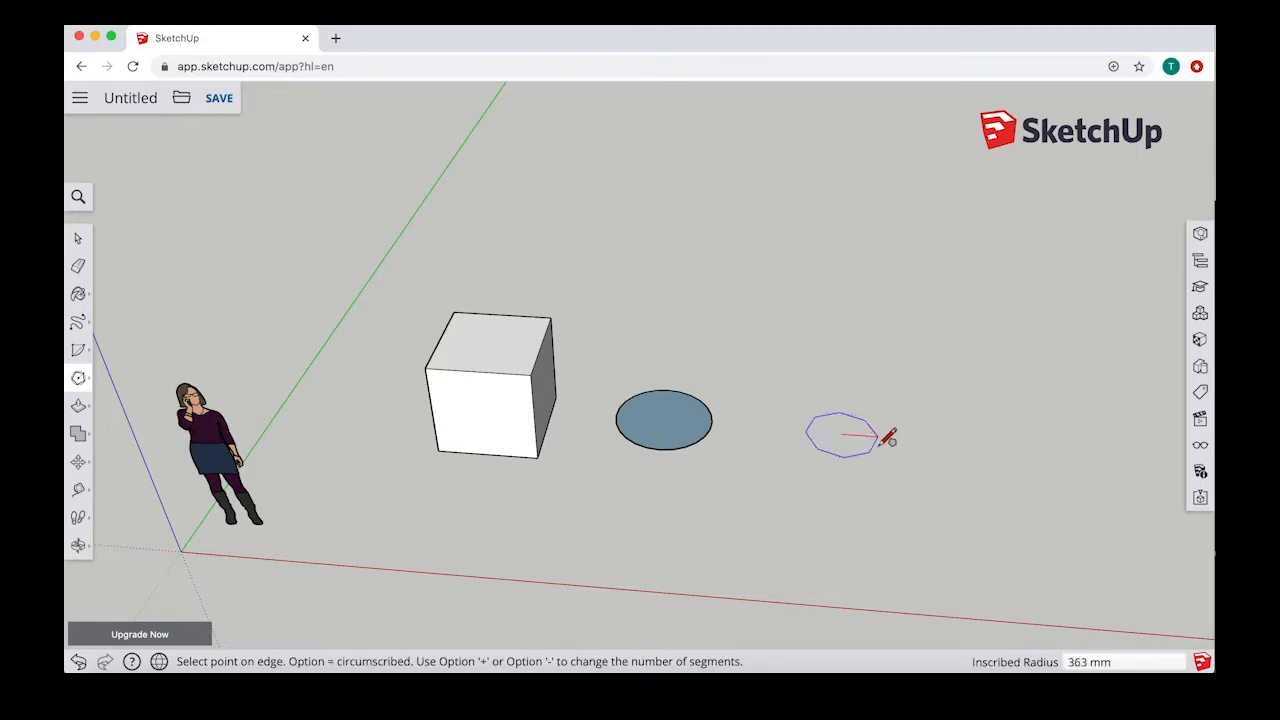
text(50)
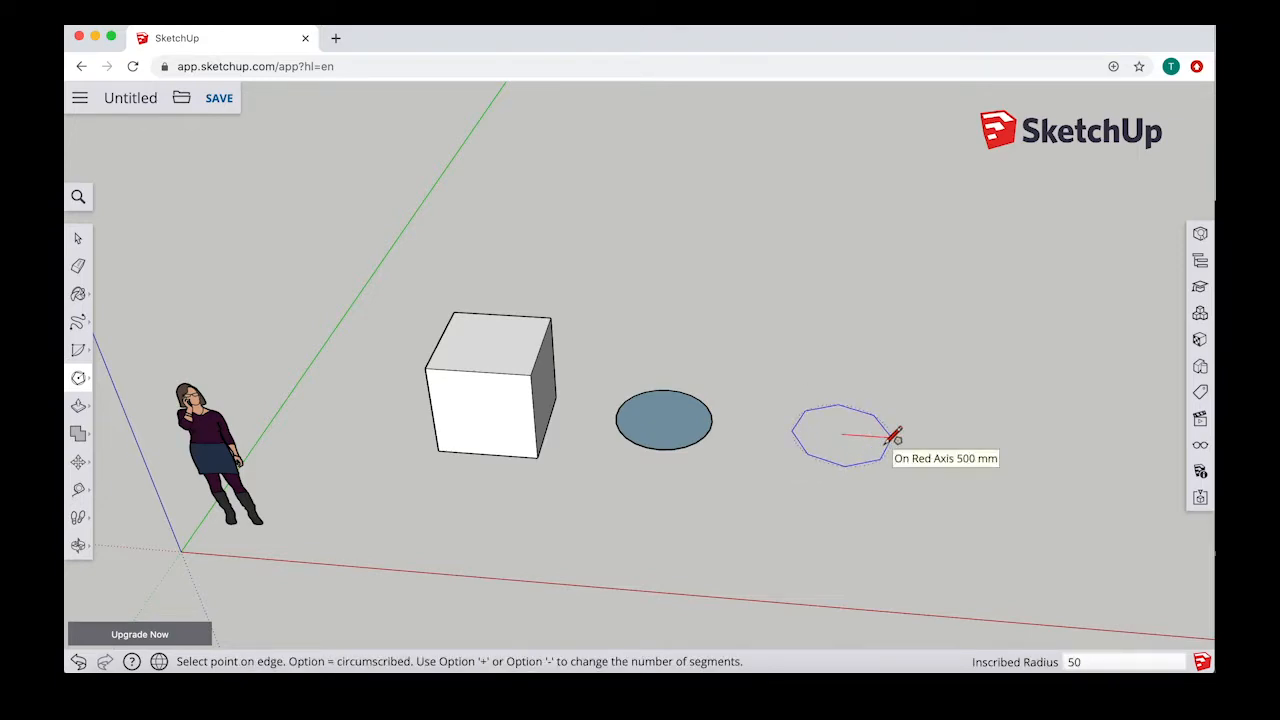
text(0)
key(Return)
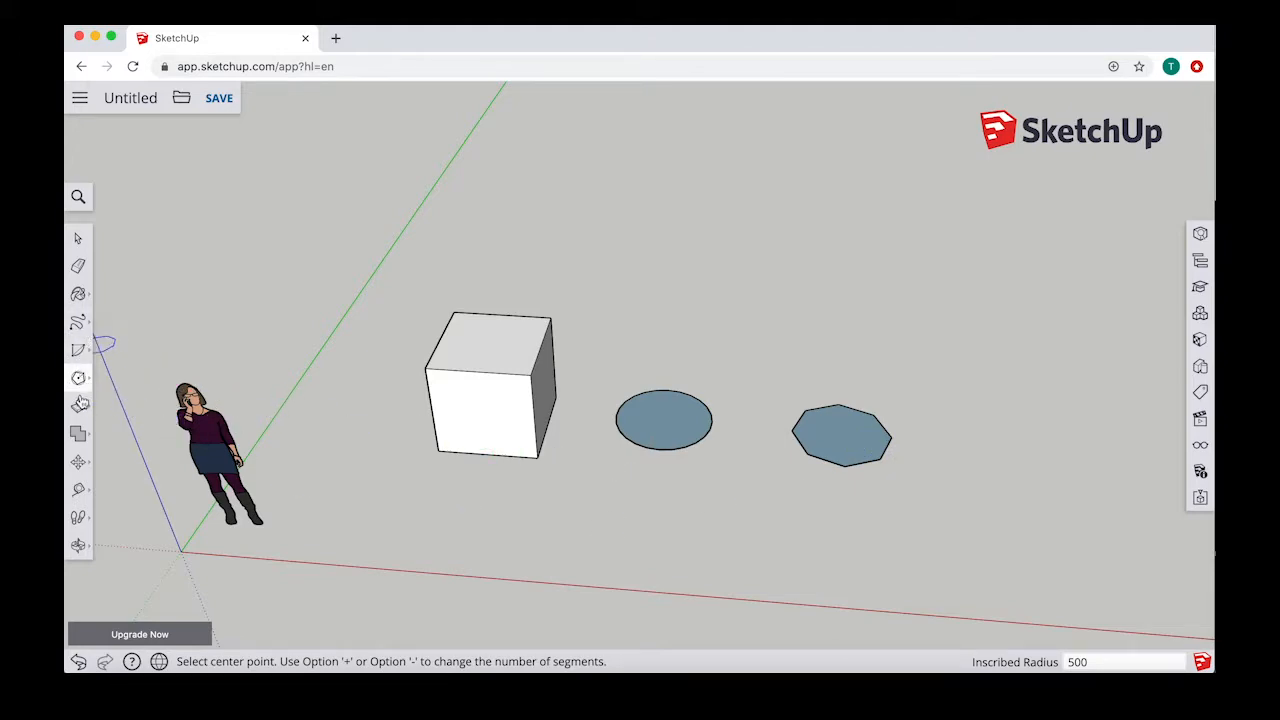
Step: Push/Pull the circle and the octagon up 1000 mm, matching the height of the cube
click(78, 405)
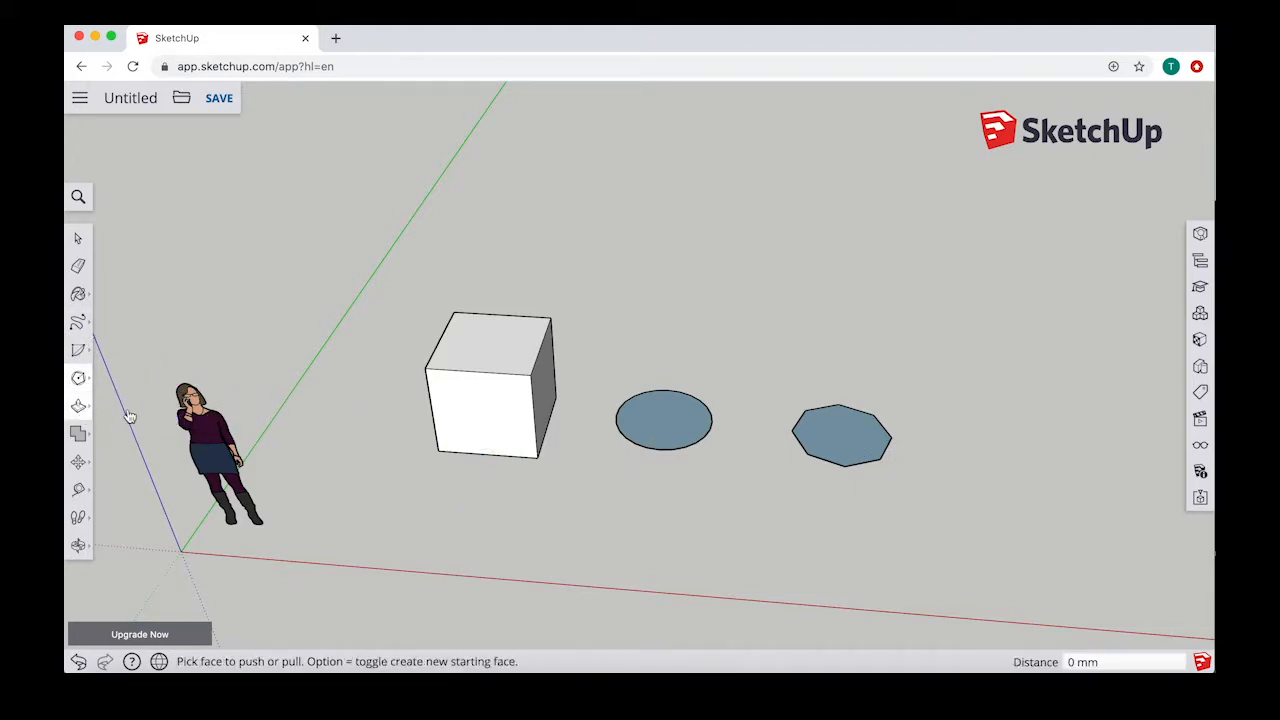
click(662, 435)
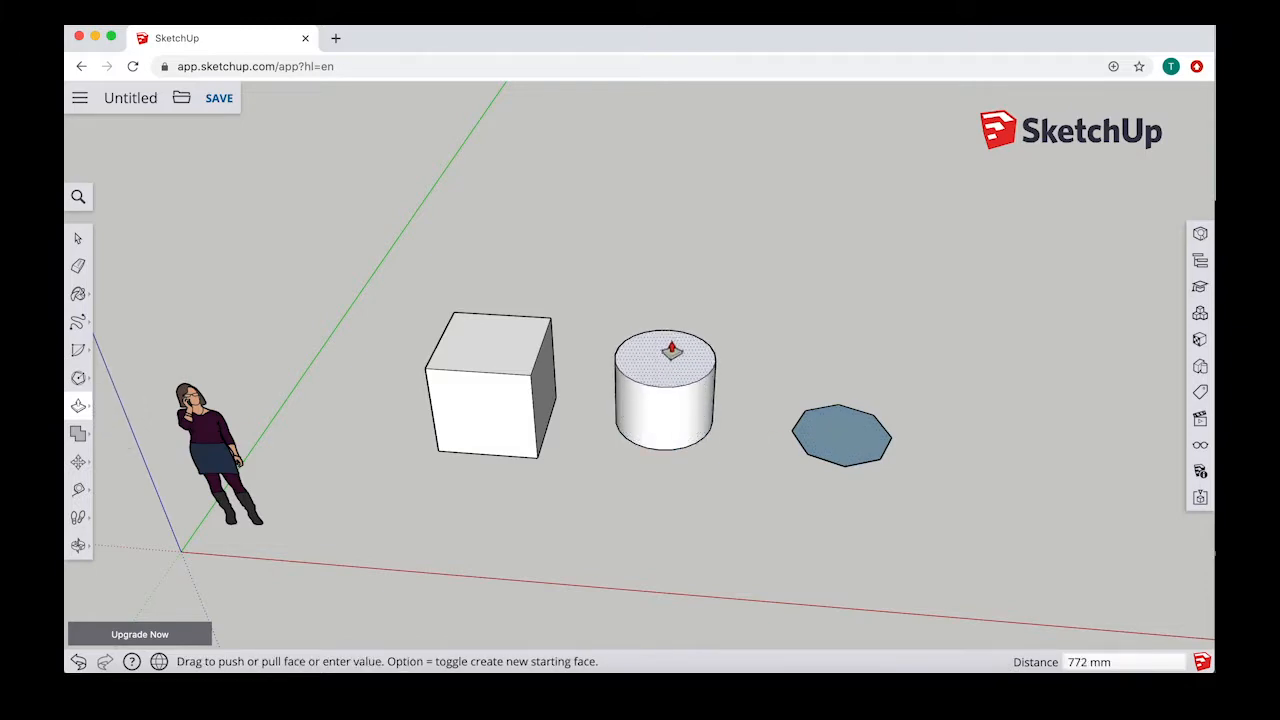
click(550, 352)
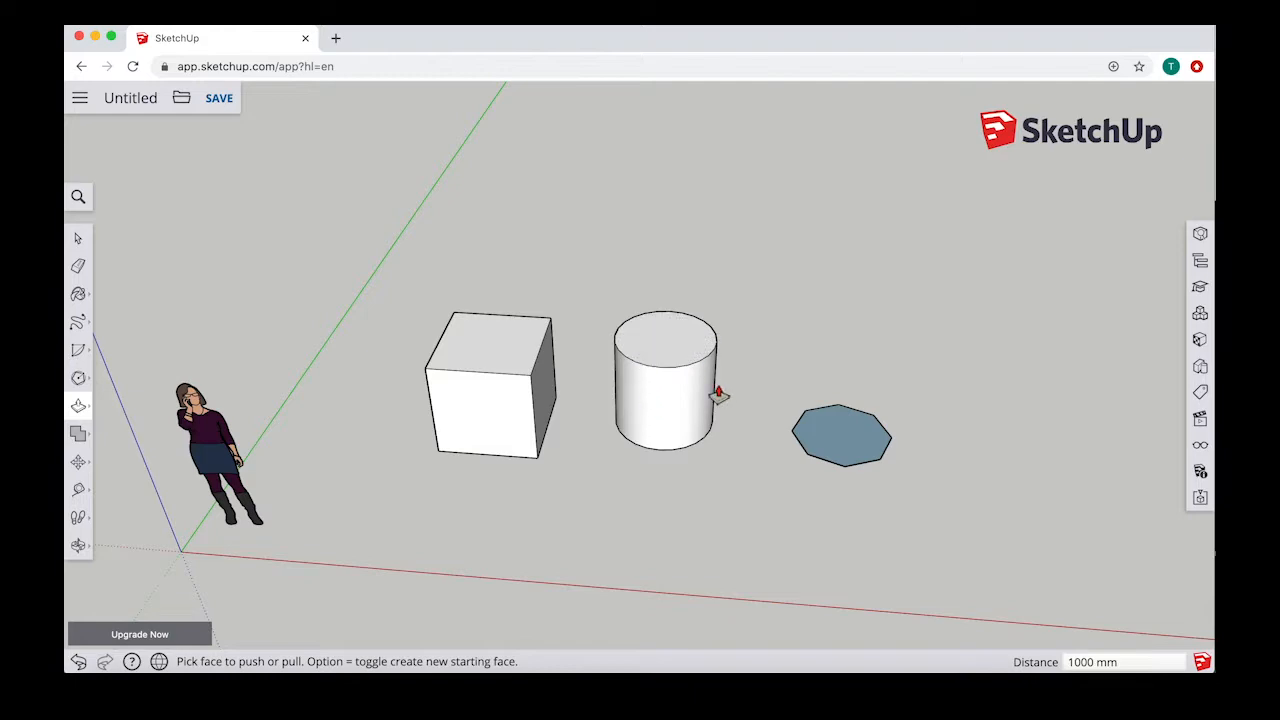
click(868, 440)
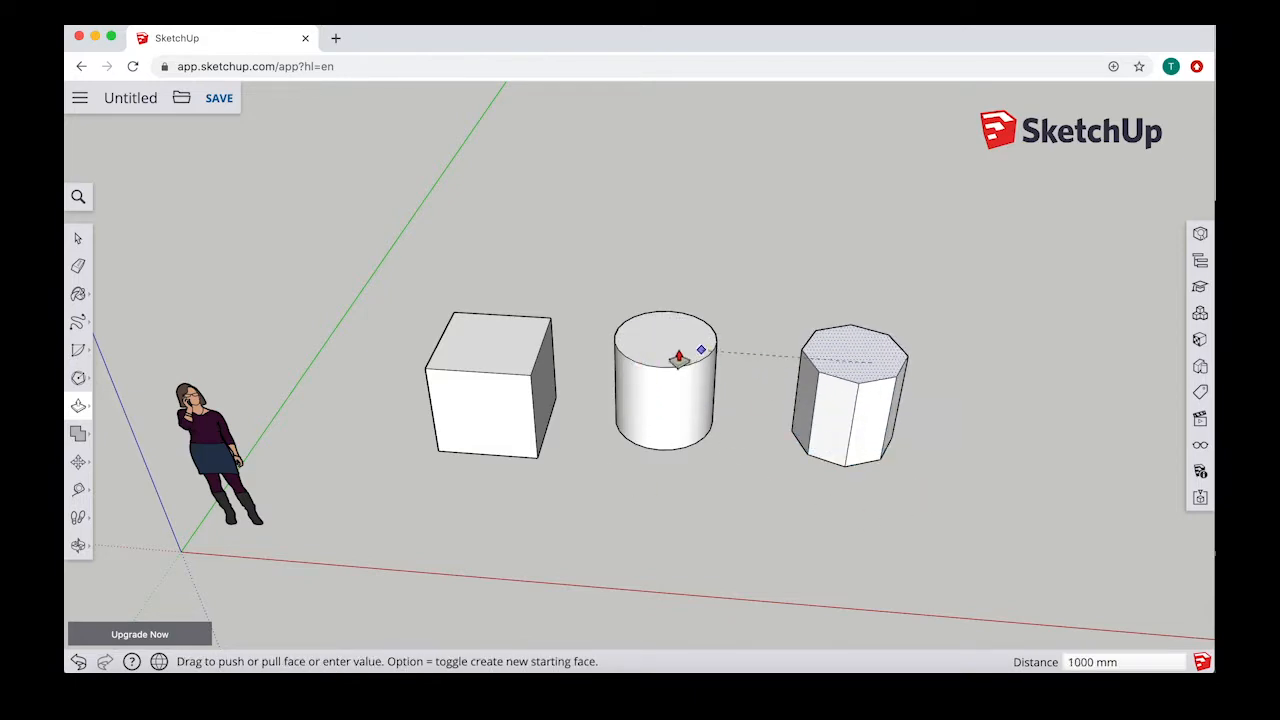
click(712, 368)
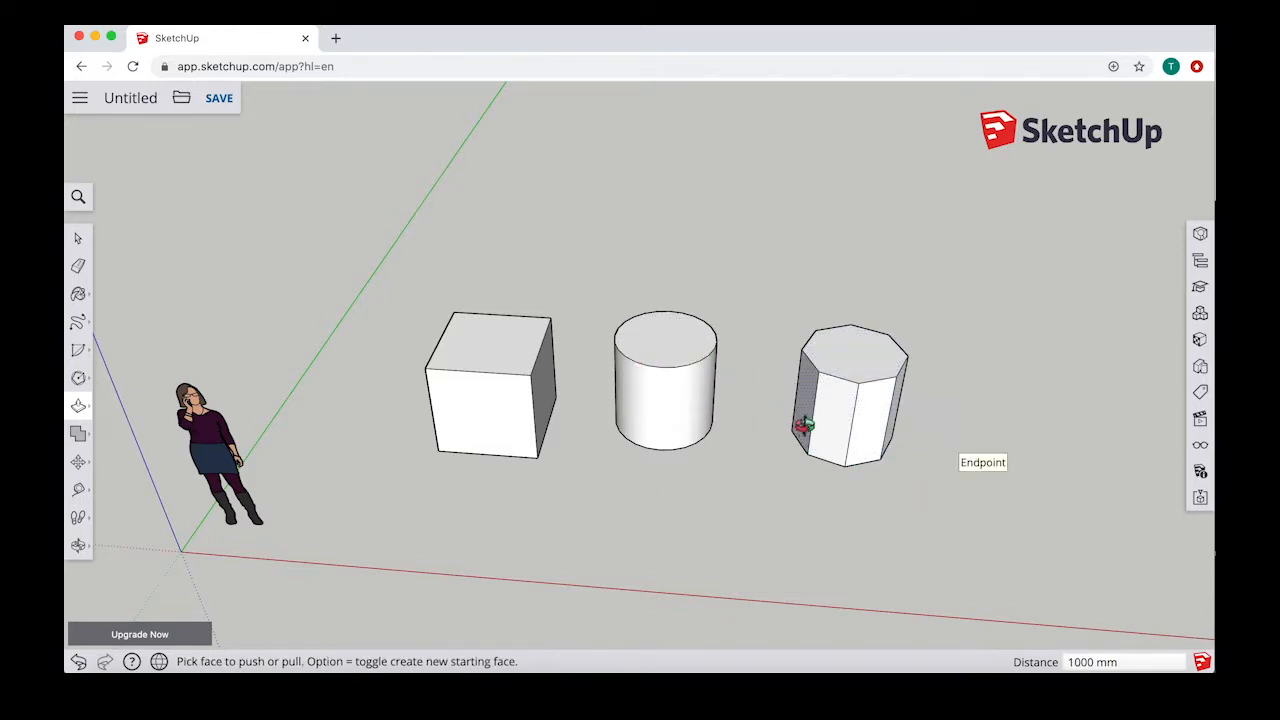
Step: Soften the front vertical edge of the octagonal prism
mouse_move(803, 429)
middle_down()
mouse_move(834, 389)
mouse_move(878, 400)
mouse_move(797, 434)
middle_up()
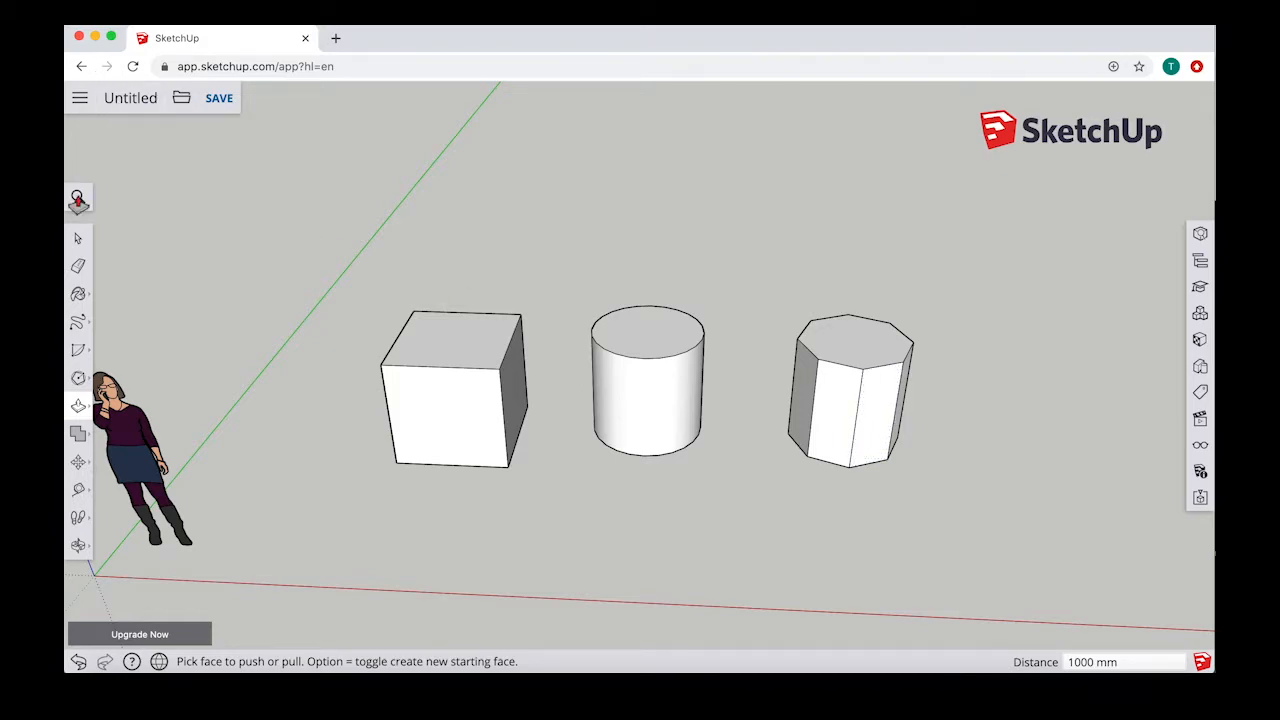
click(79, 242)
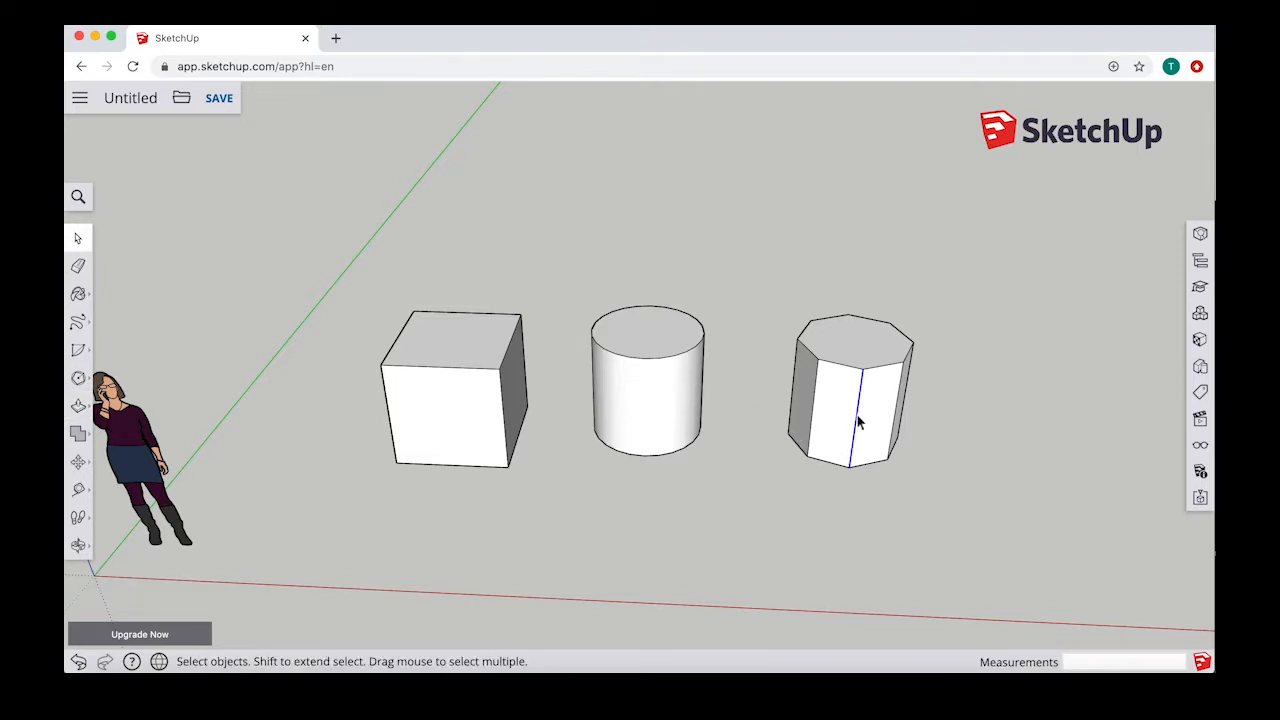
middle_drag(976, 425, 847, 428)
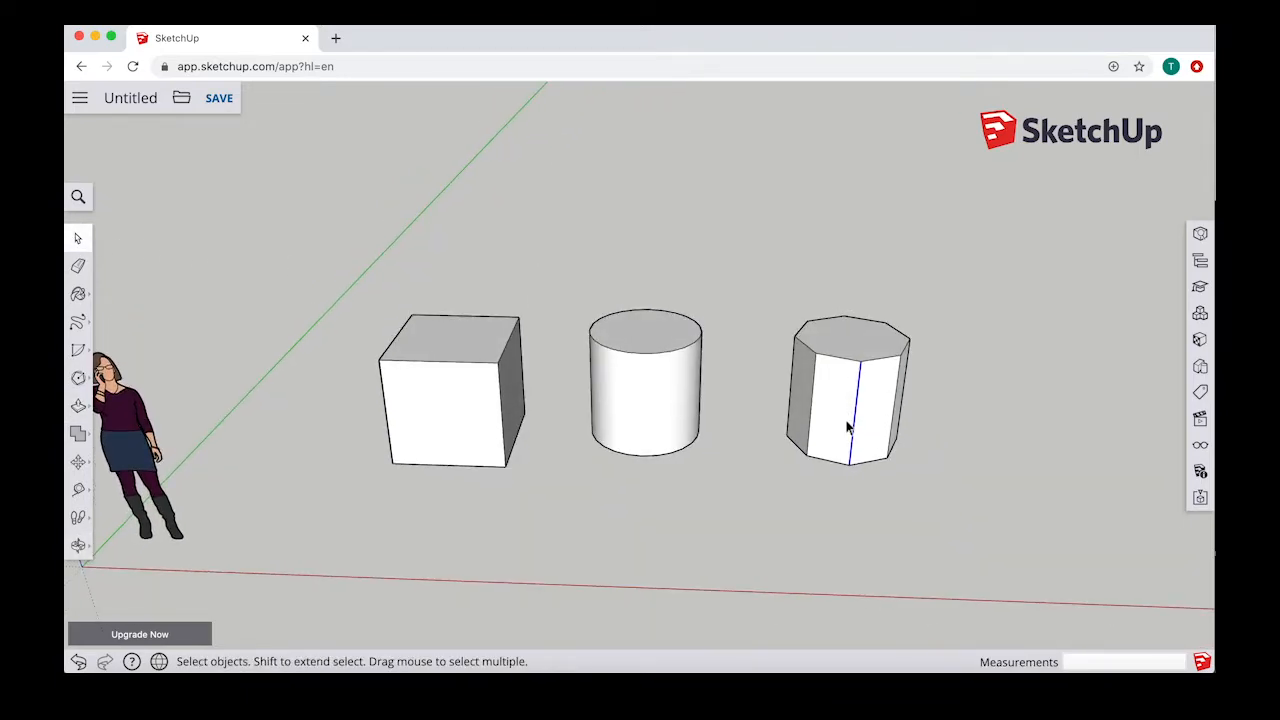
right_click(856, 420)
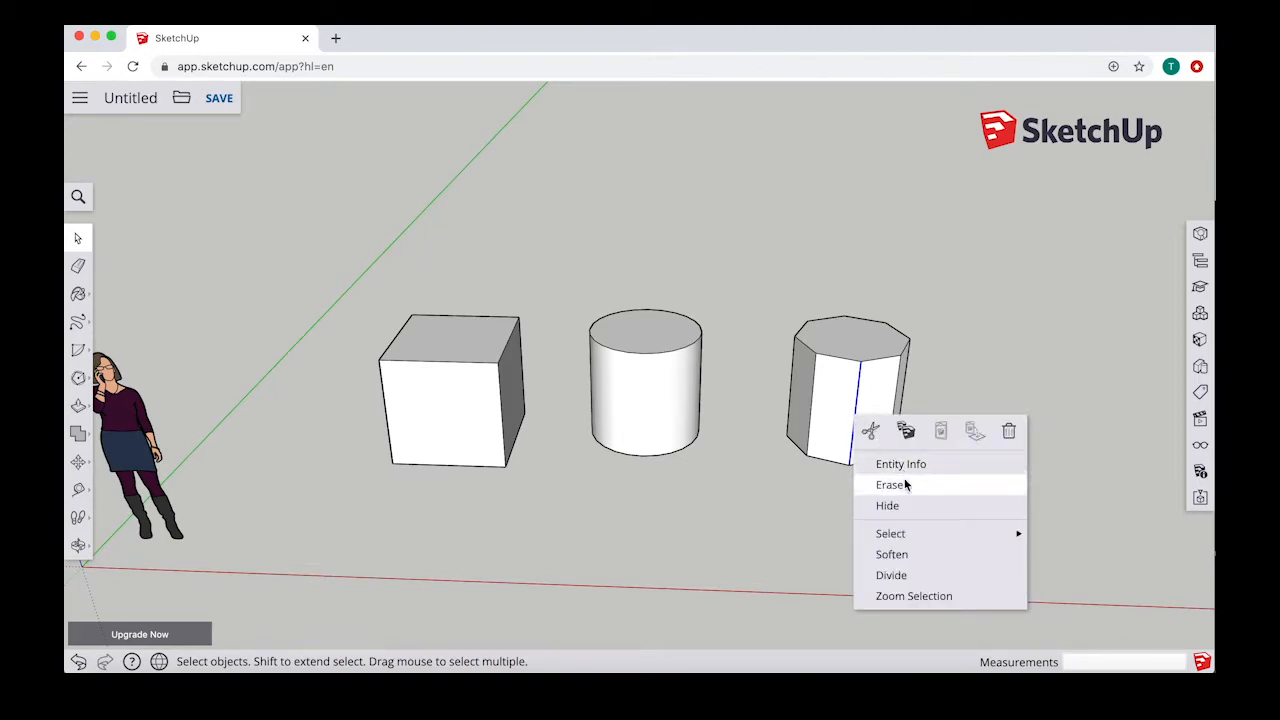
click(912, 554)
middle_drag(877, 423, 873, 474)
middle_drag(887, 430, 836, 448)
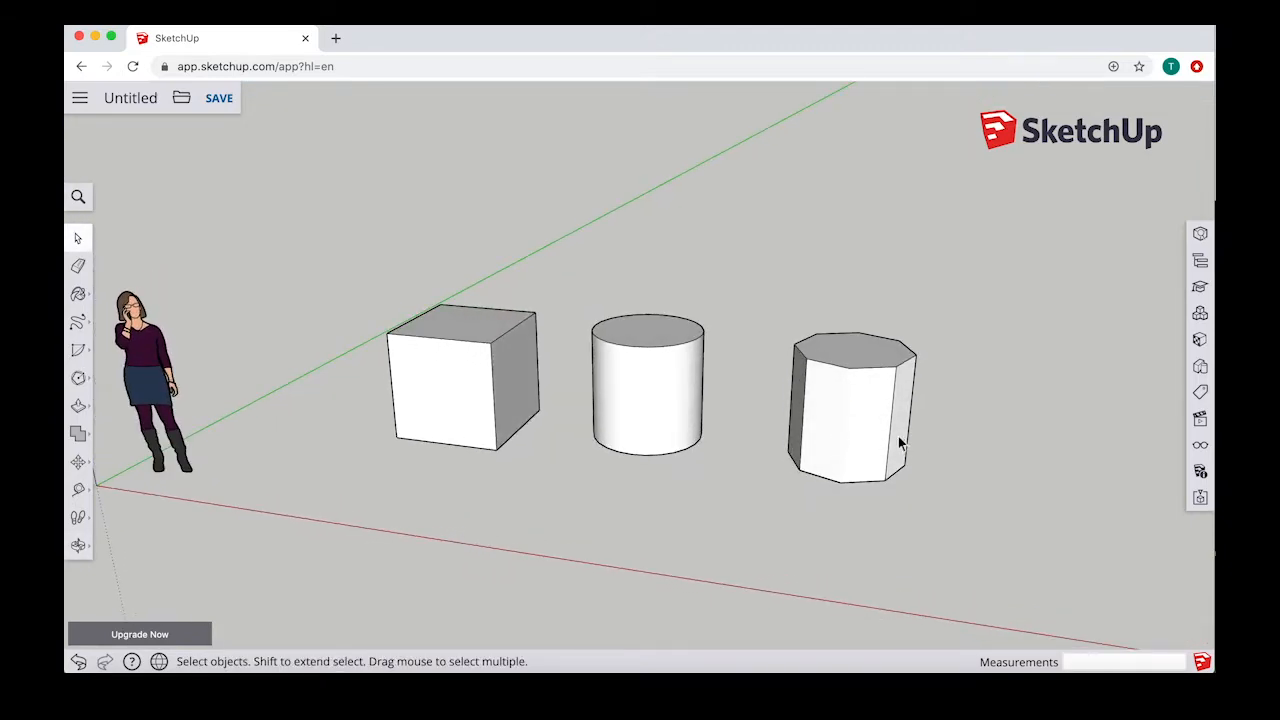
Step: Try to Push/Pull the softened side face of the octagonal prism
click(845, 432)
click(78, 405)
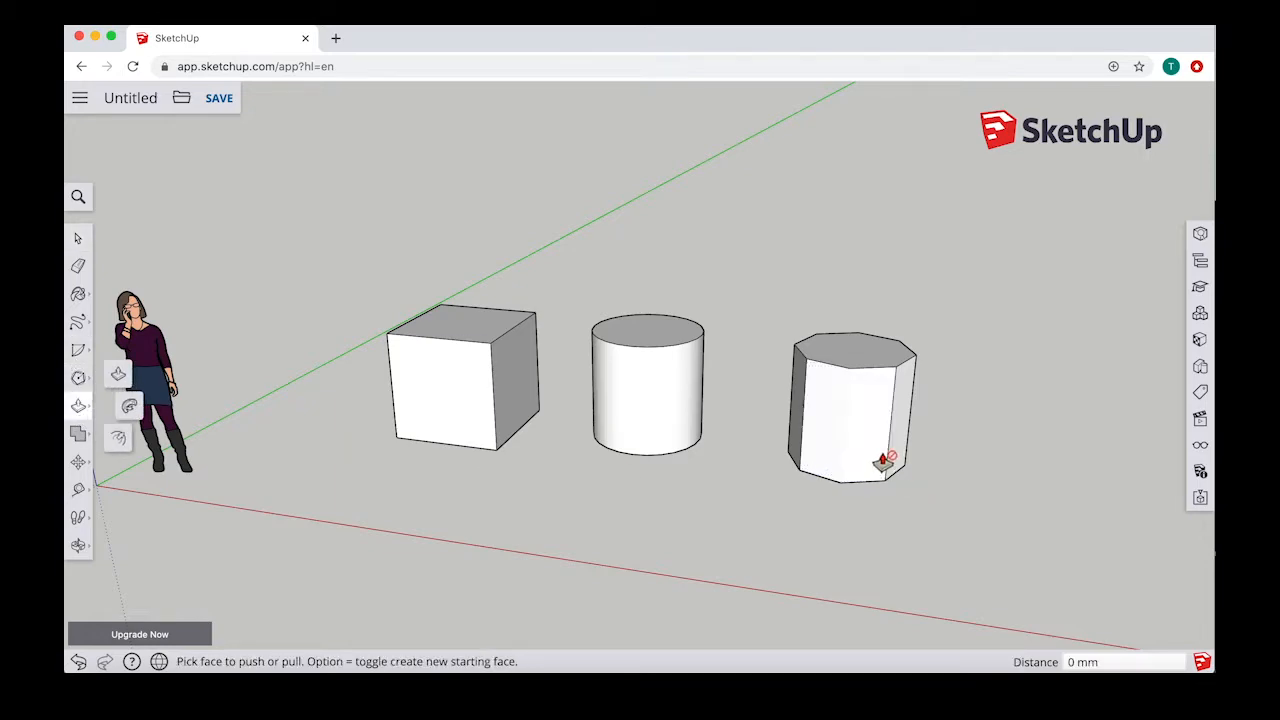
click(80, 240)
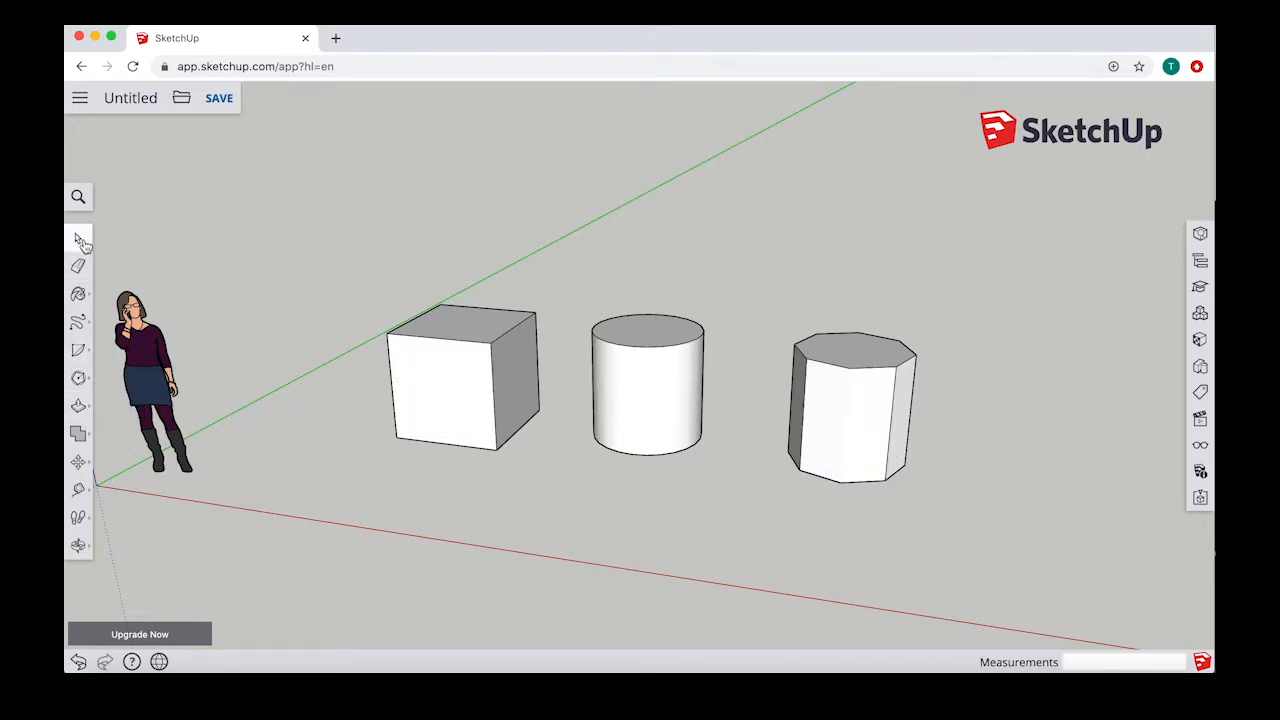
Step: Soften the next vertical edge of the octagonal prism, beside the already softened faces
right_click(893, 449)
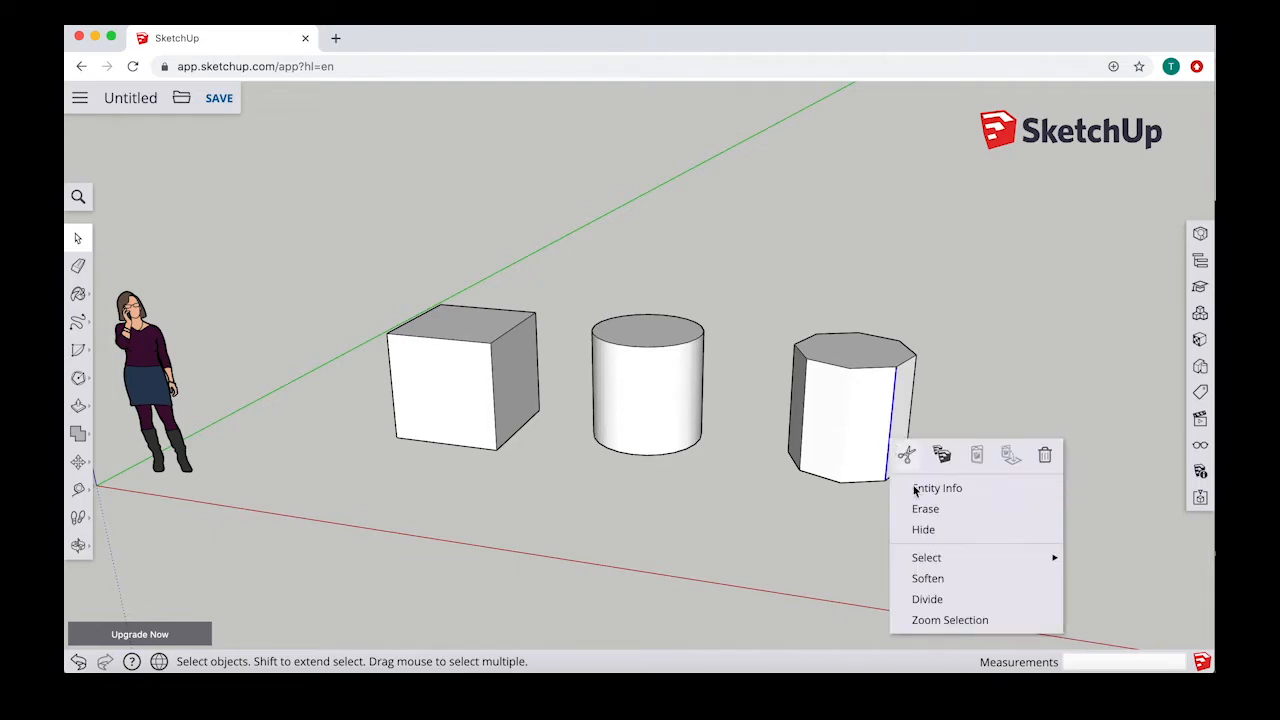
click(937, 580)
mouse_move(891, 400)
middle_down()
mouse_move(871, 371)
mouse_move(888, 425)
middle_up()
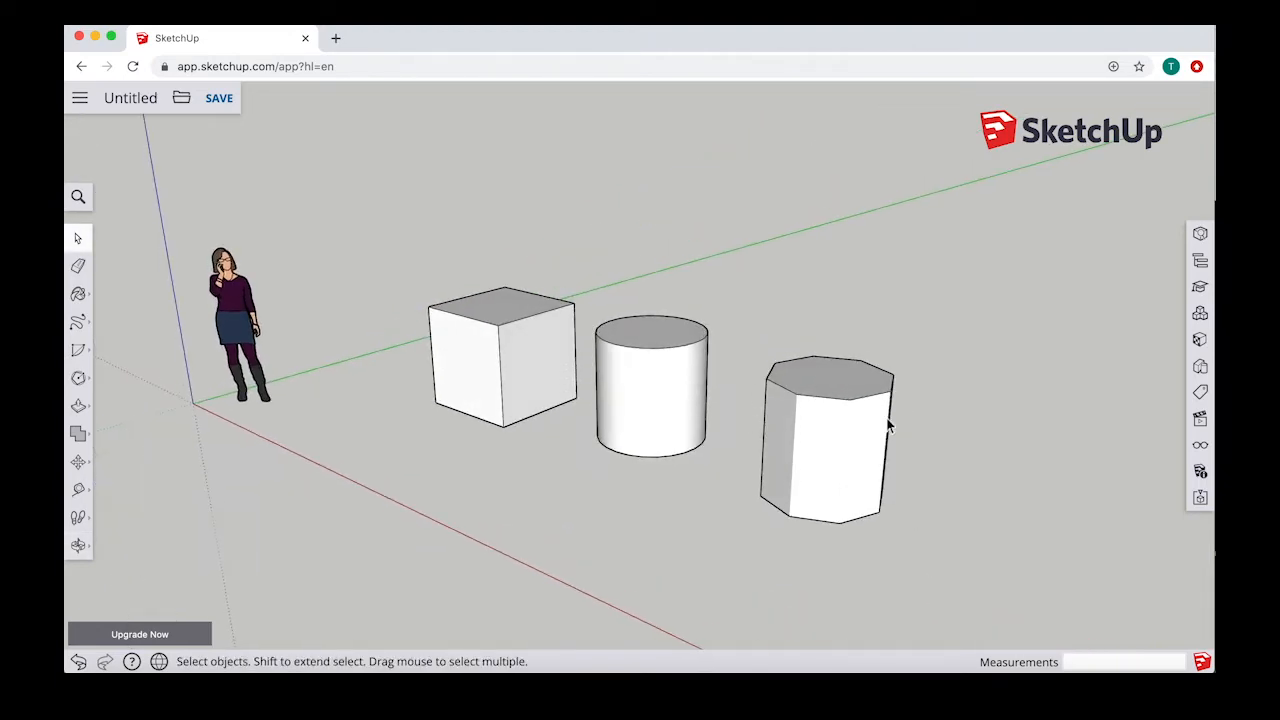
Step: Compare how the cylinder's curved side and the prism's softened side select as surfaces
click(822, 470)
middle_drag(822, 470, 845, 441)
click(632, 401)
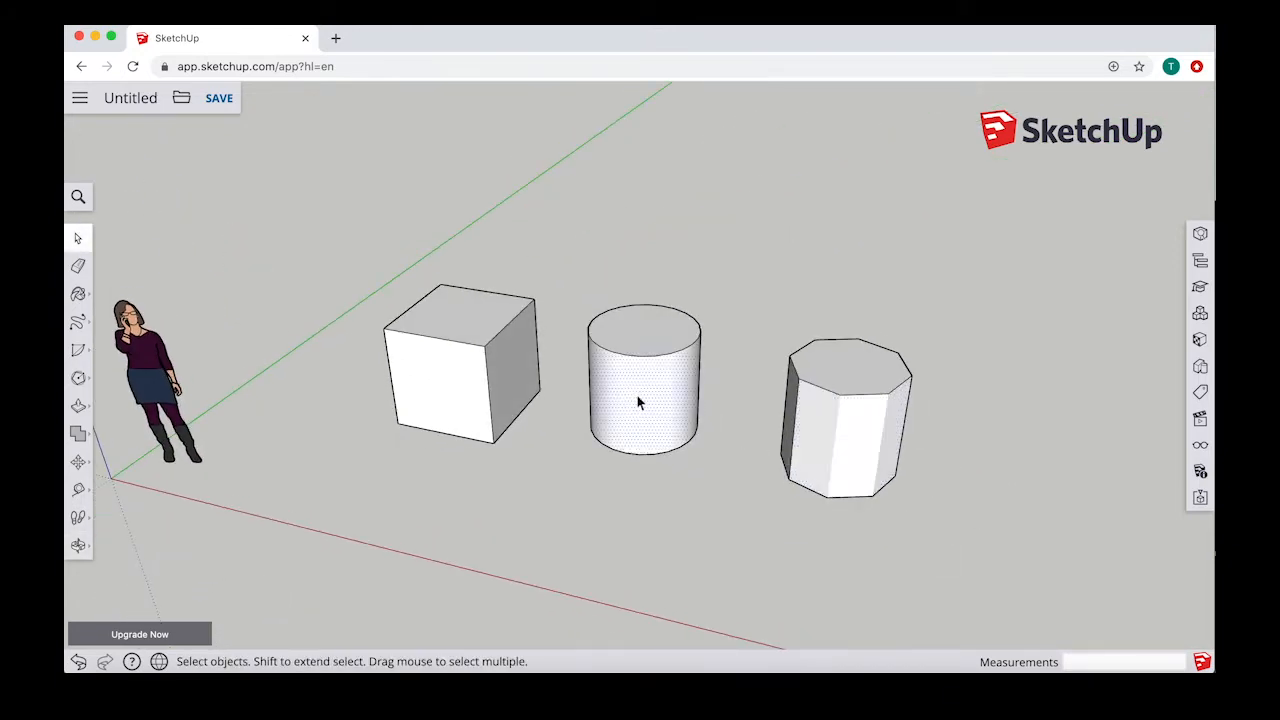
right_click(635, 392)
click(676, 389)
click(829, 461)
middle_drag(940, 392, 564, 473)
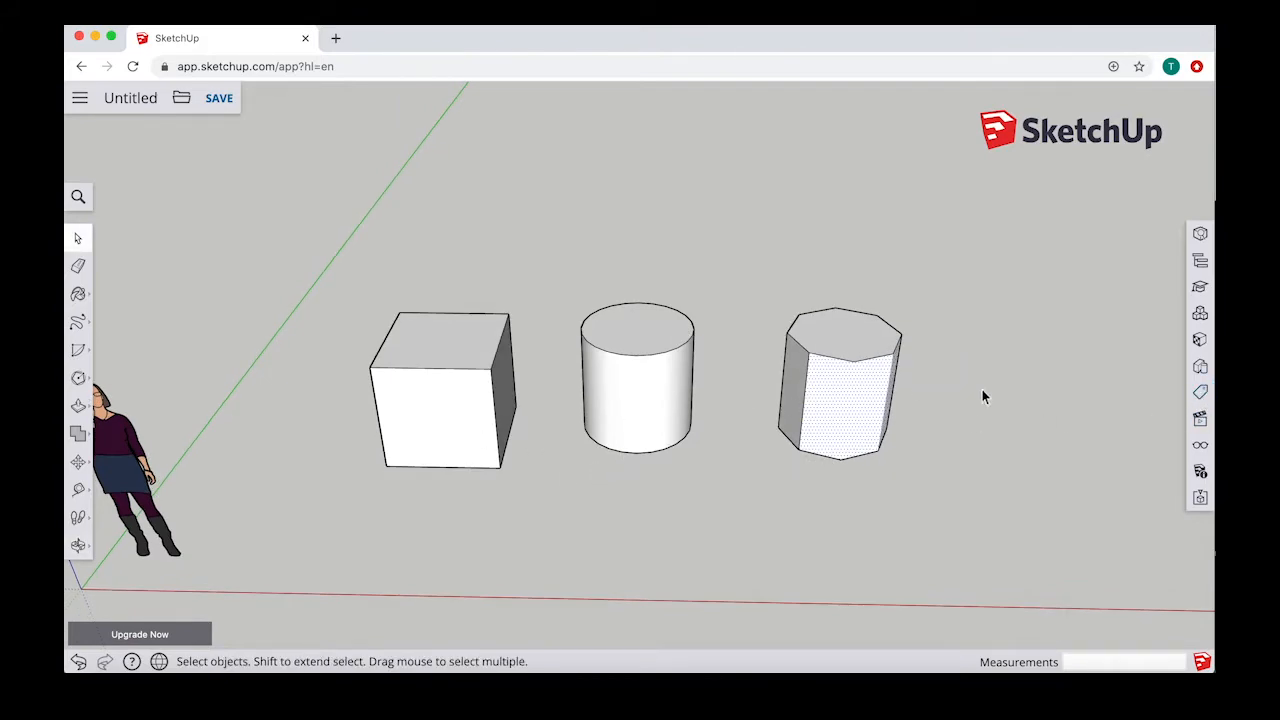
Step: Clear the selection and turn on the display of Hidden Geometry
click(939, 426)
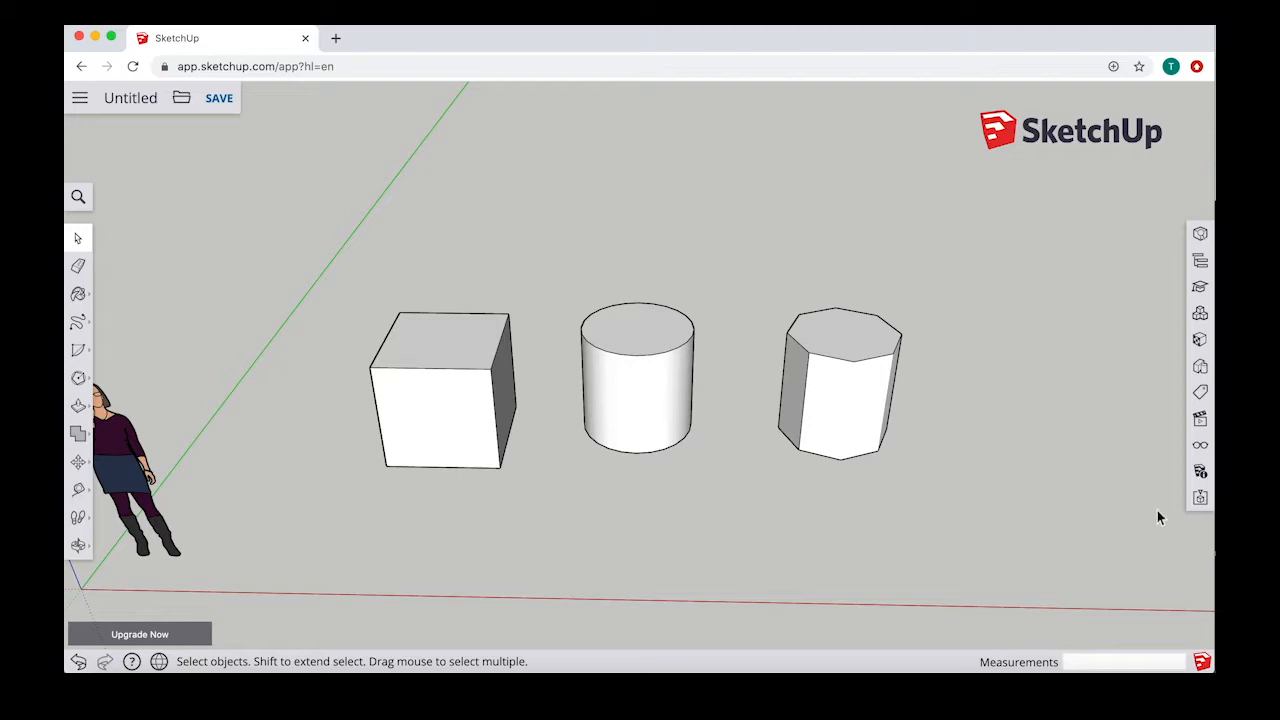
click(1200, 444)
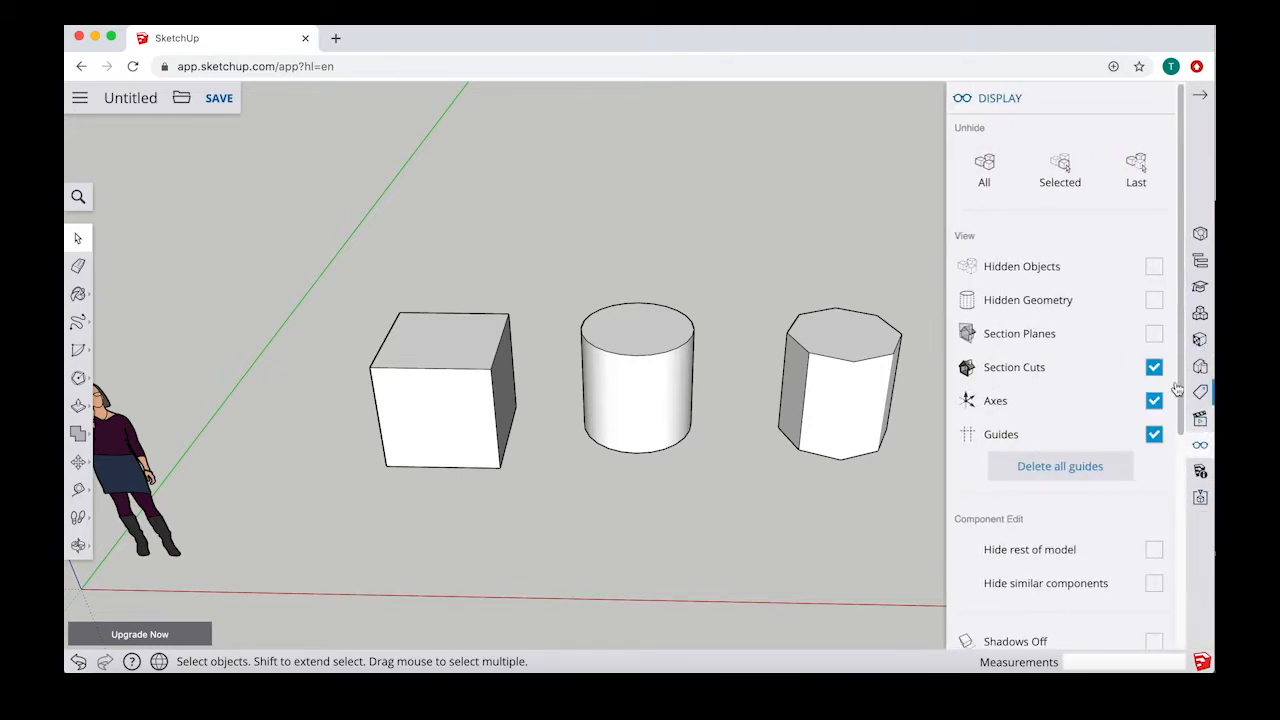
click(1154, 301)
Step: Unsoften the two dashed vertical edges of the octagonal prism, one after the other
middle_drag(894, 421, 830, 420)
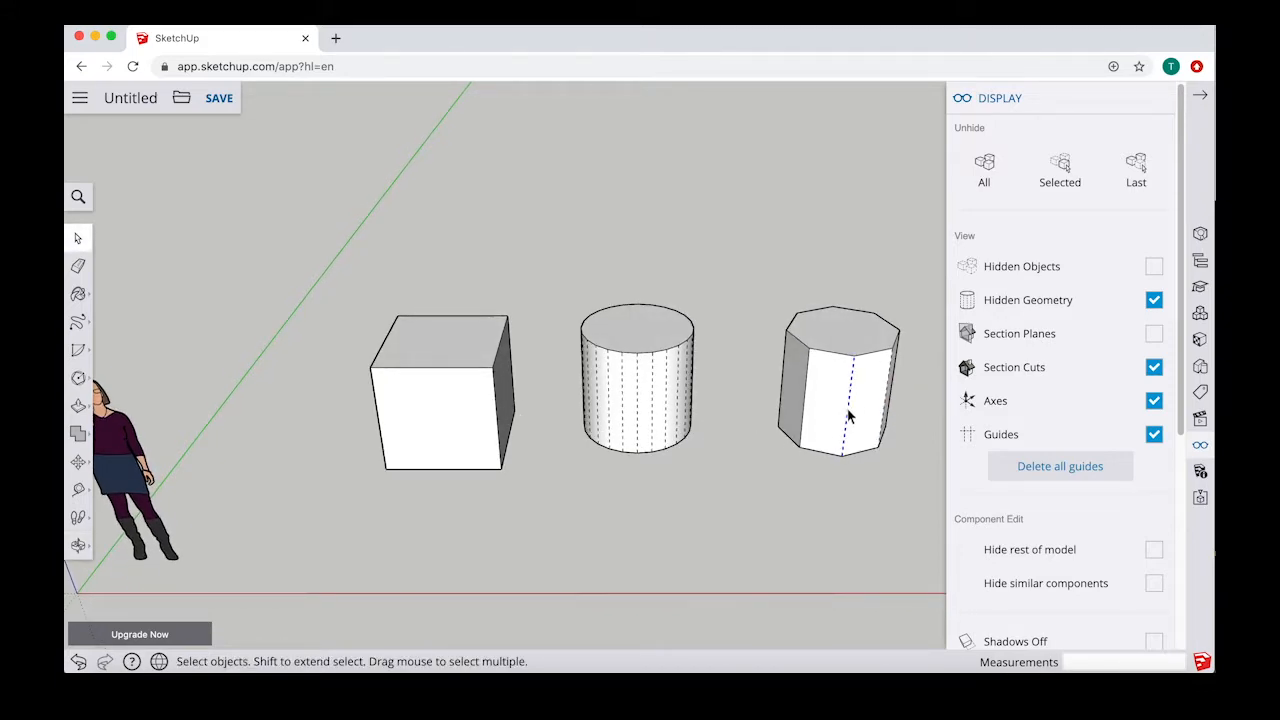
right_click(848, 420)
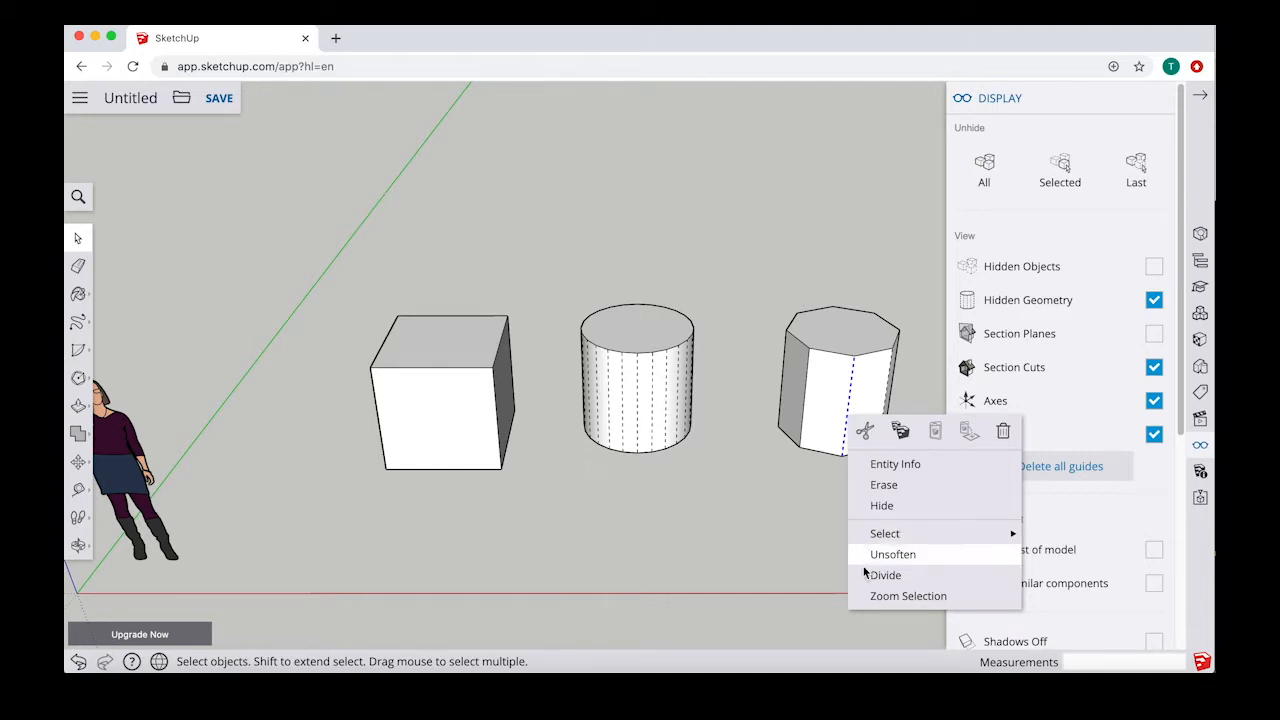
click(906, 558)
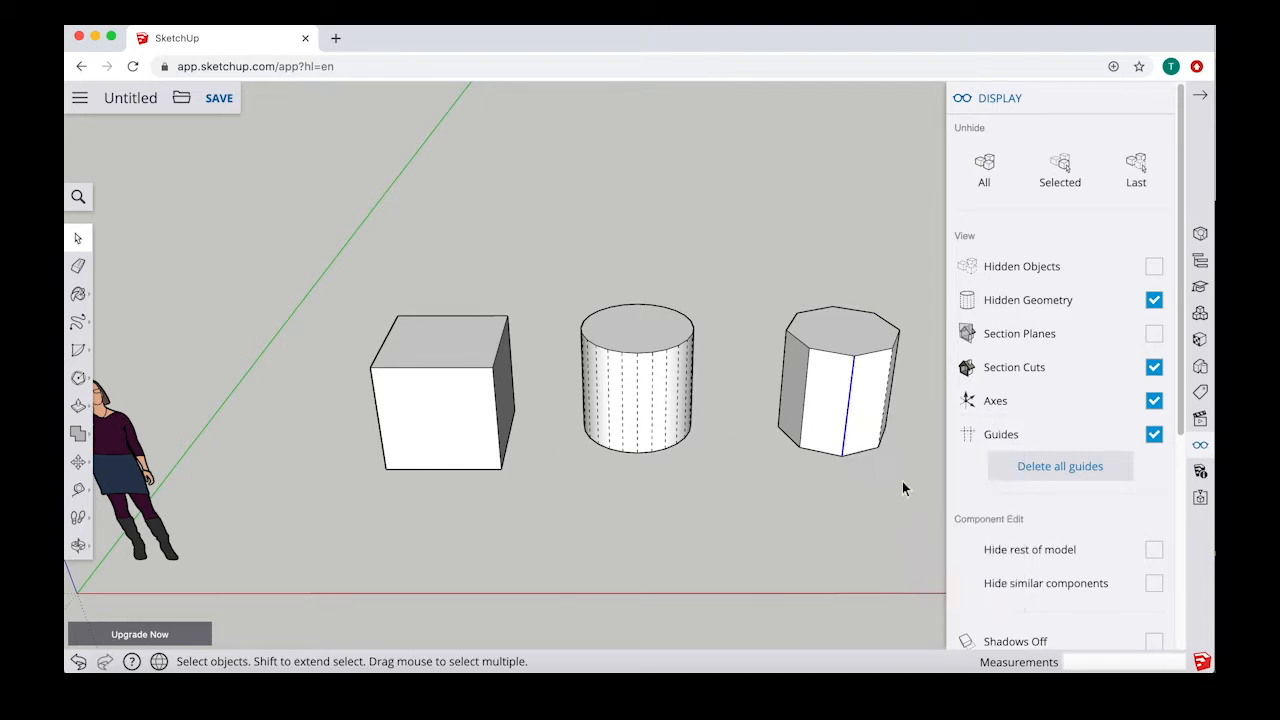
click(881, 415)
click(884, 415)
right_click(884, 428)
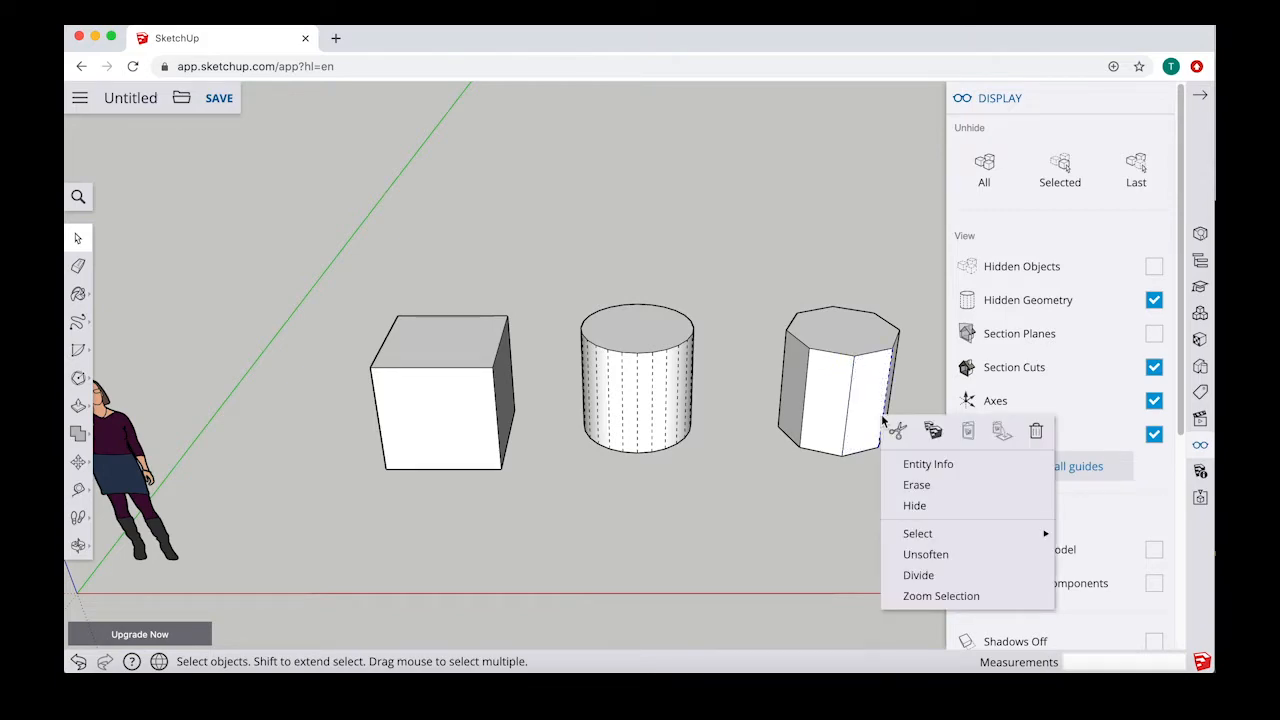
click(940, 558)
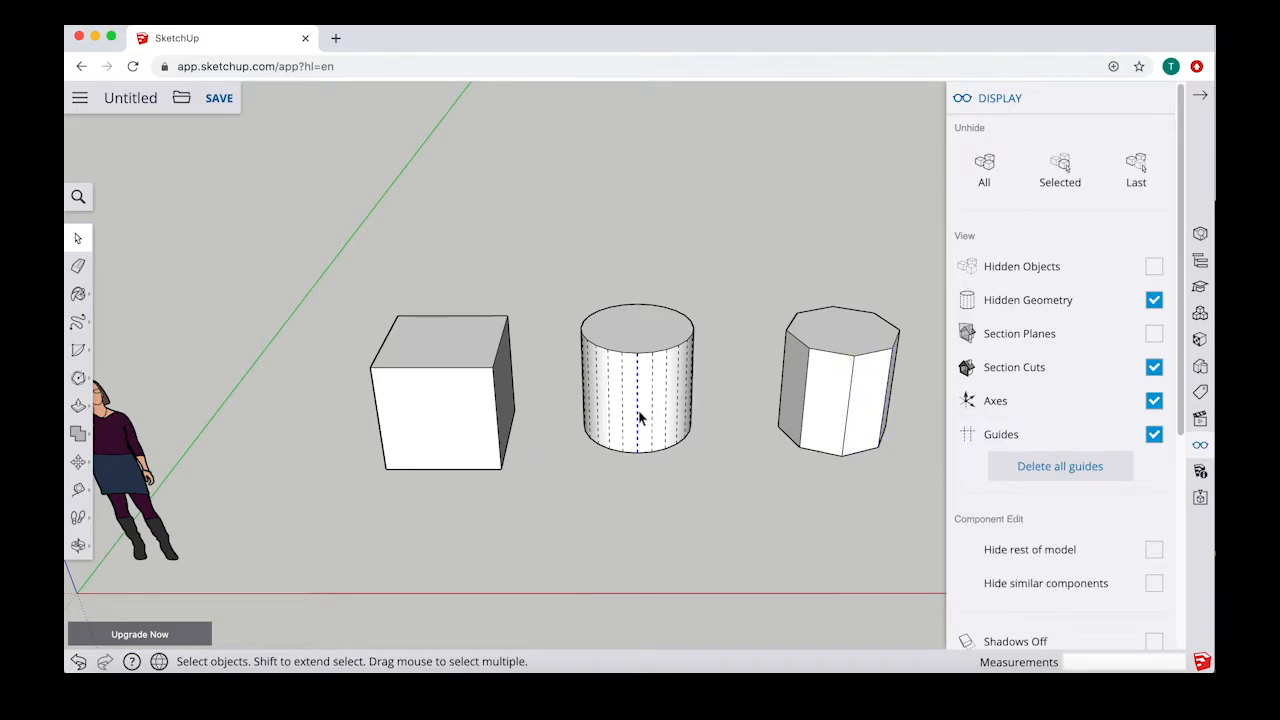
Step: Unsoften the selected dashed vertical edge at the cylinder's front and the dashed edge next to it
scroll(627, 398, up, 4)
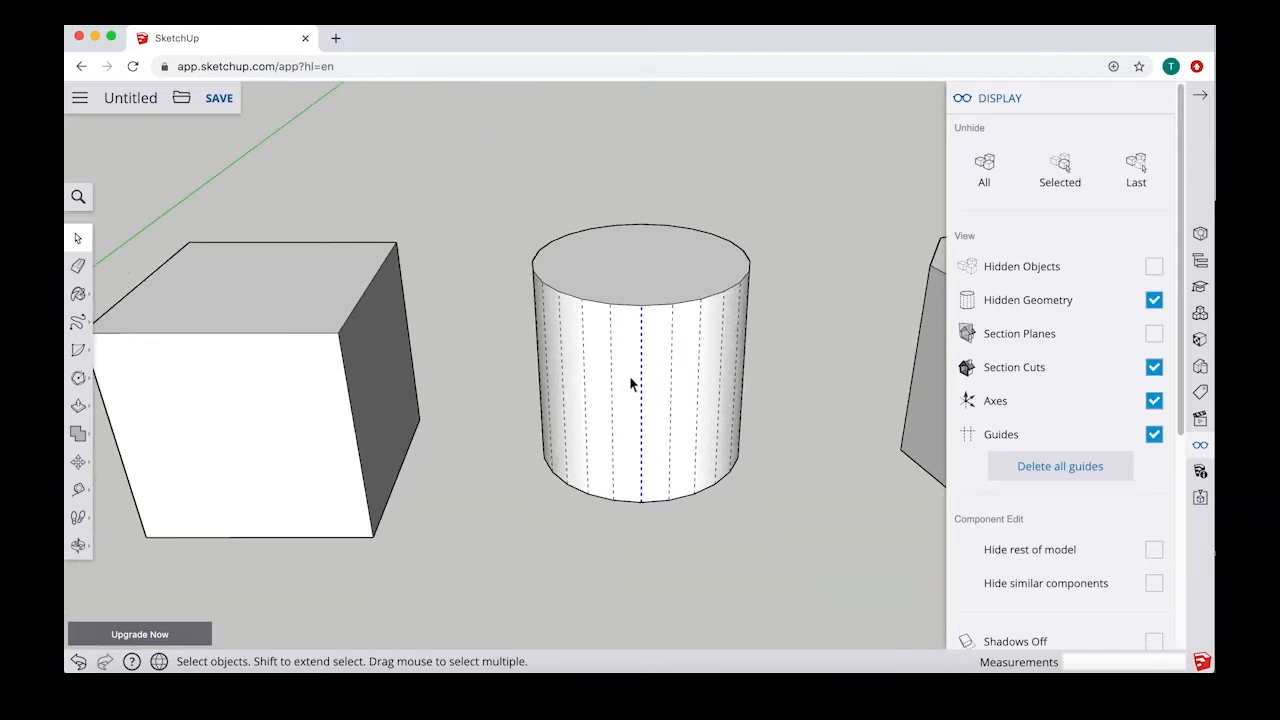
middle_drag(630, 385, 815, 417)
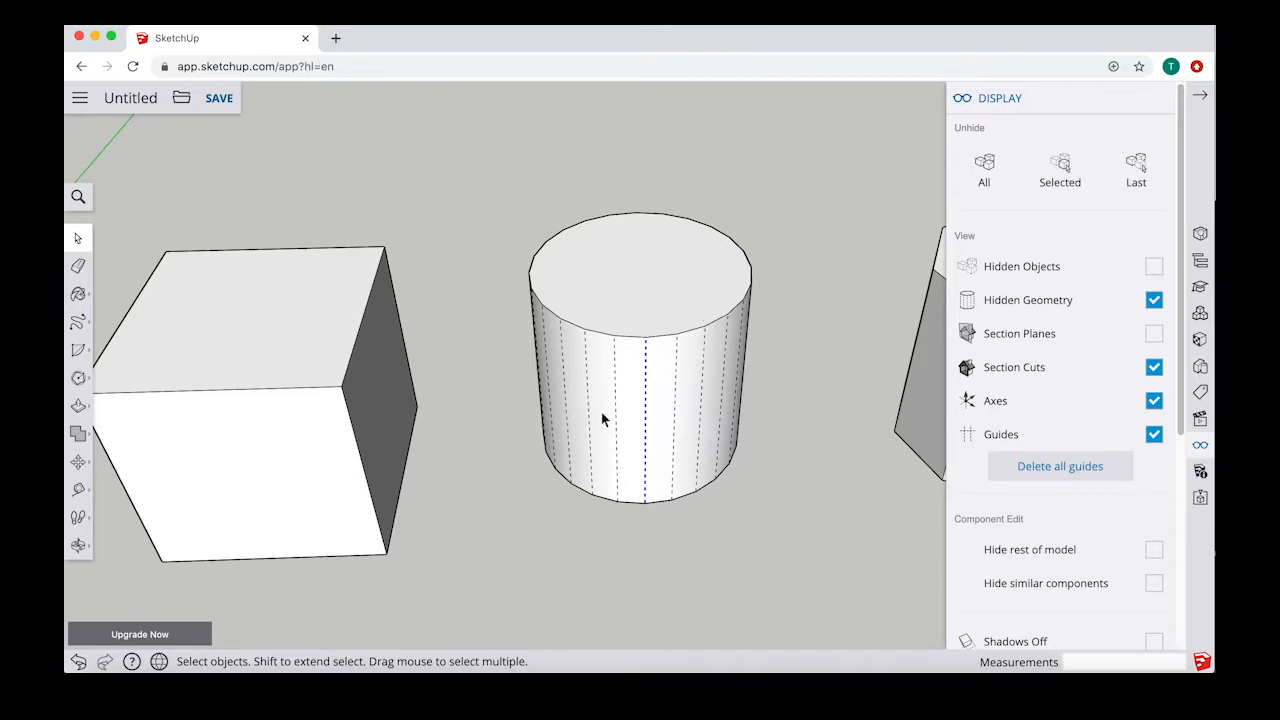
right_click(646, 403)
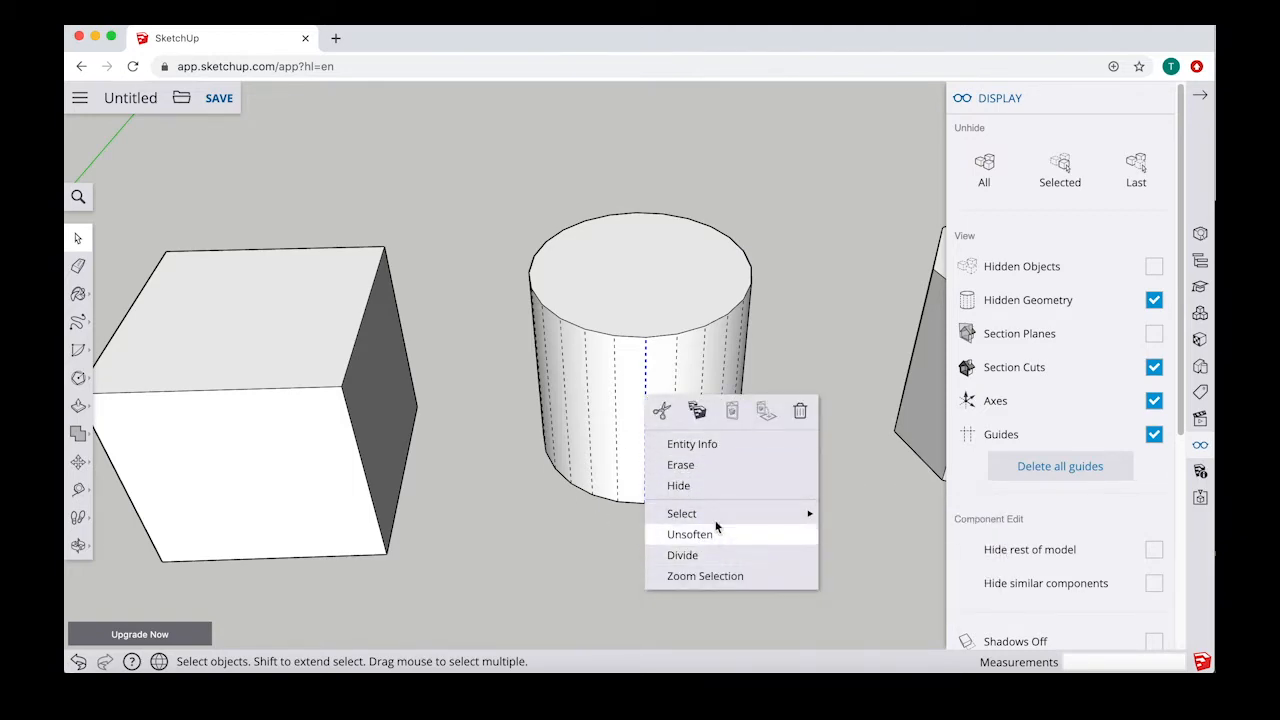
click(690, 534)
click(616, 424)
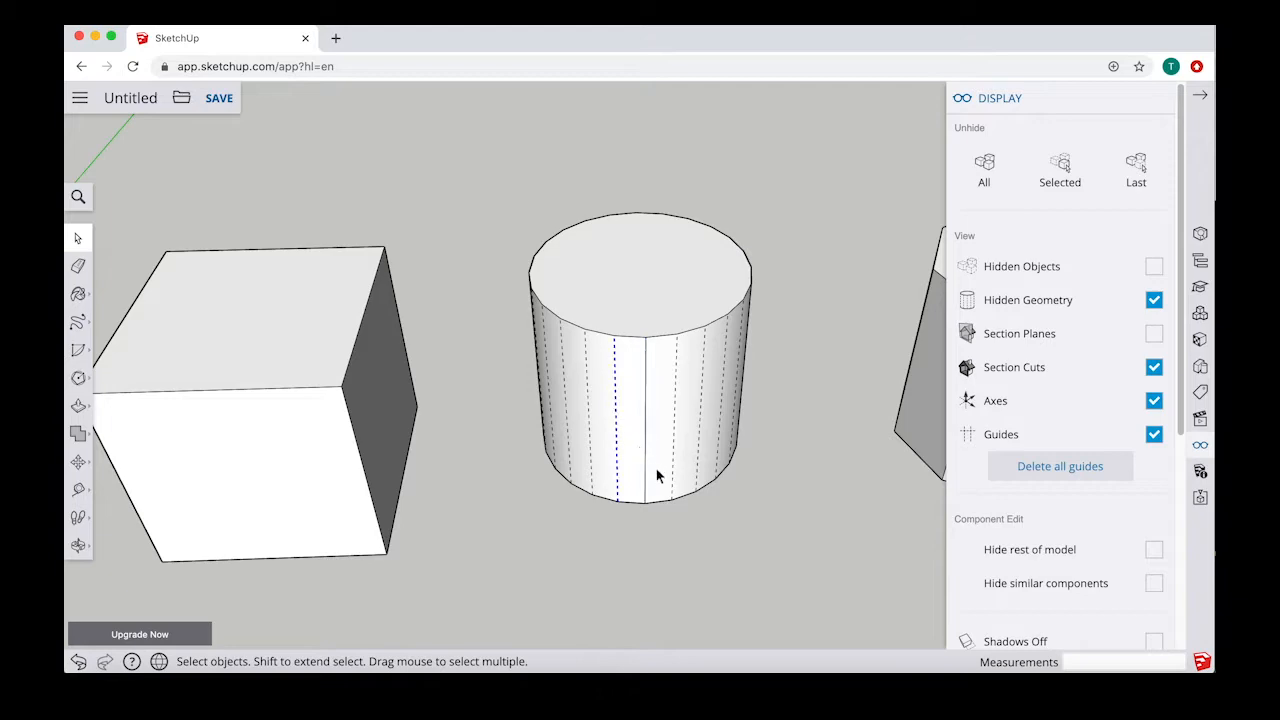
right_click(616, 435)
click(667, 559)
Step: Check how the facet and the two solid edges bounding it on the cylinder's side select individually
middle_drag(551, 466, 623, 392)
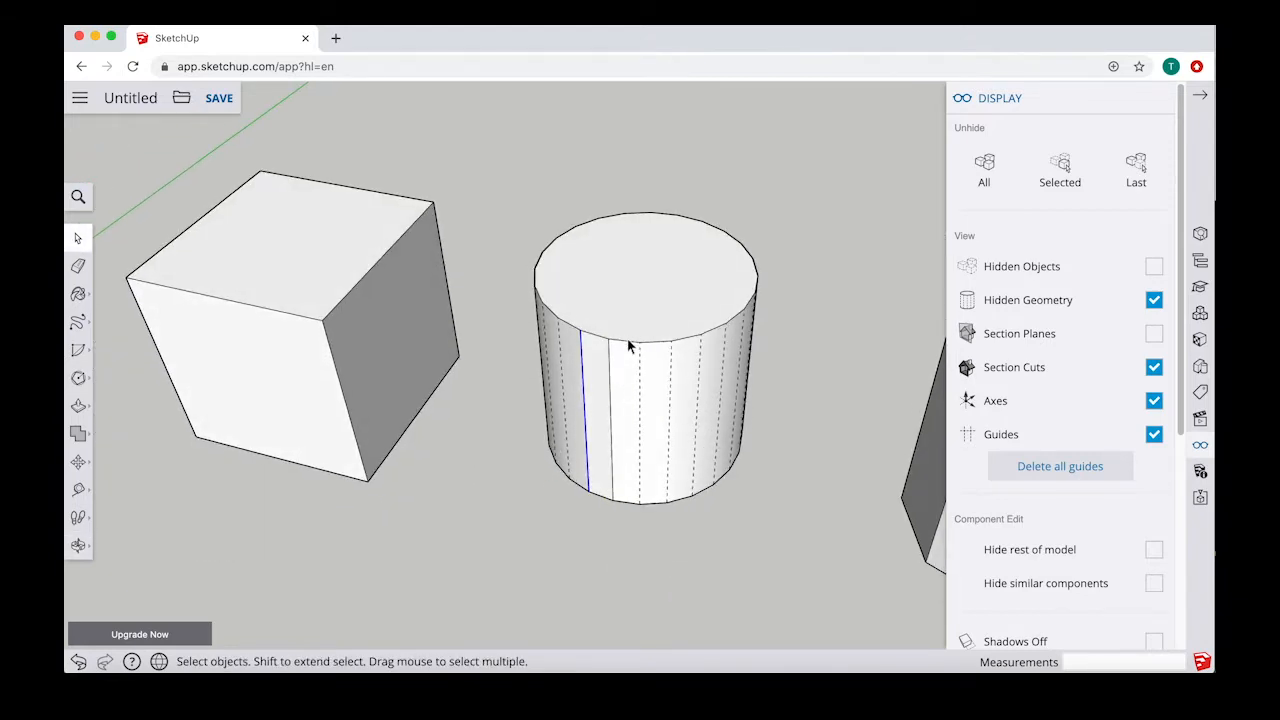
click(603, 341)
click(605, 352)
click(611, 368)
click(581, 363)
click(596, 374)
Step: Soften the two solid vertical edges on the cylinder's side again, one after the other
click(611, 414)
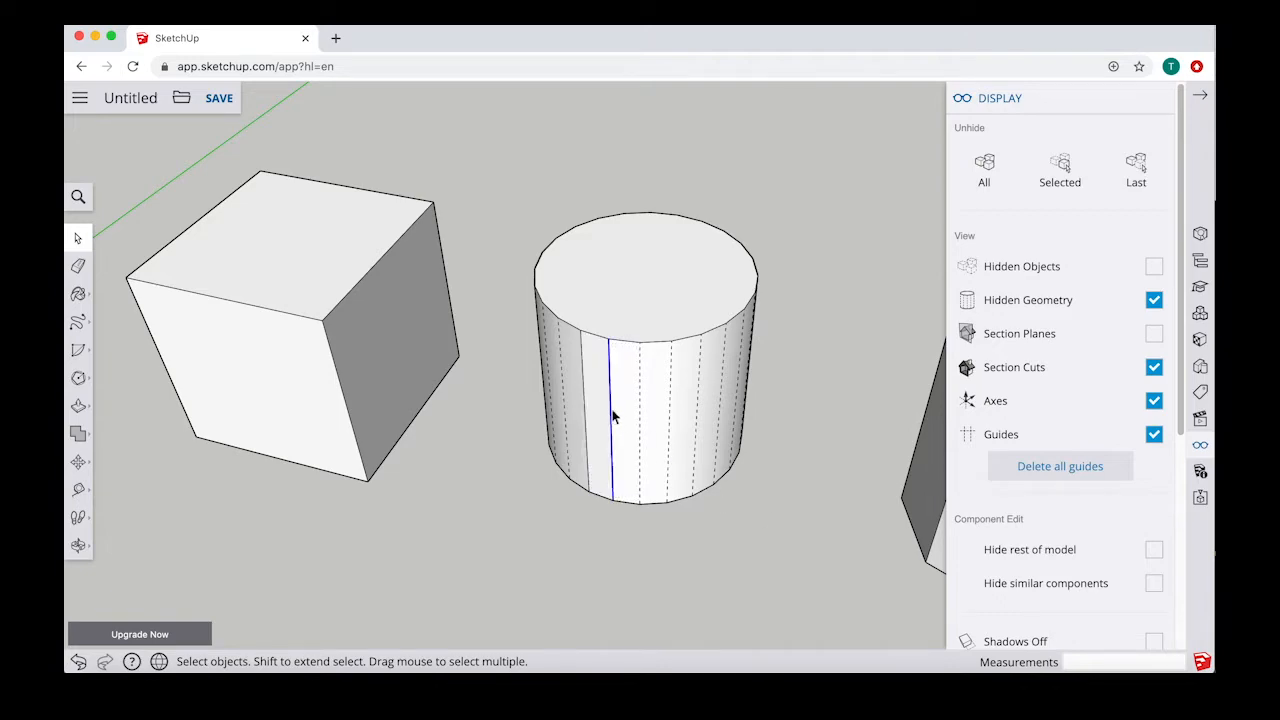
right_click(613, 416)
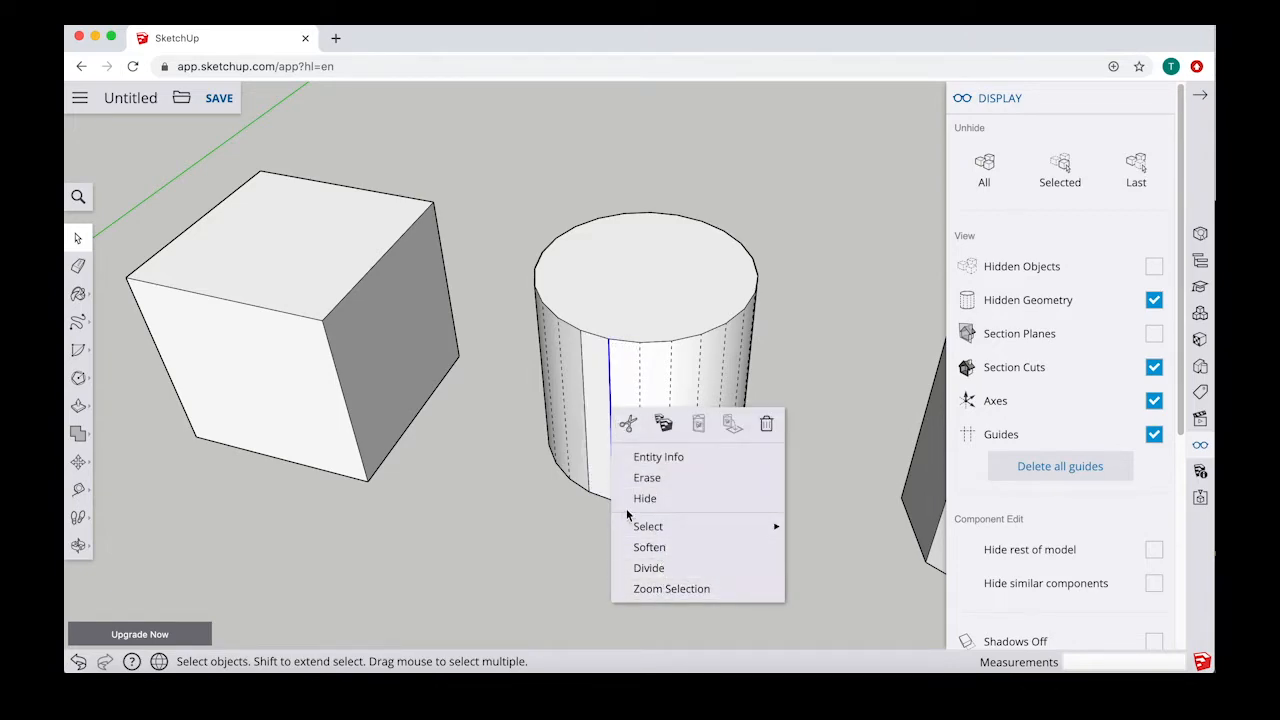
click(650, 547)
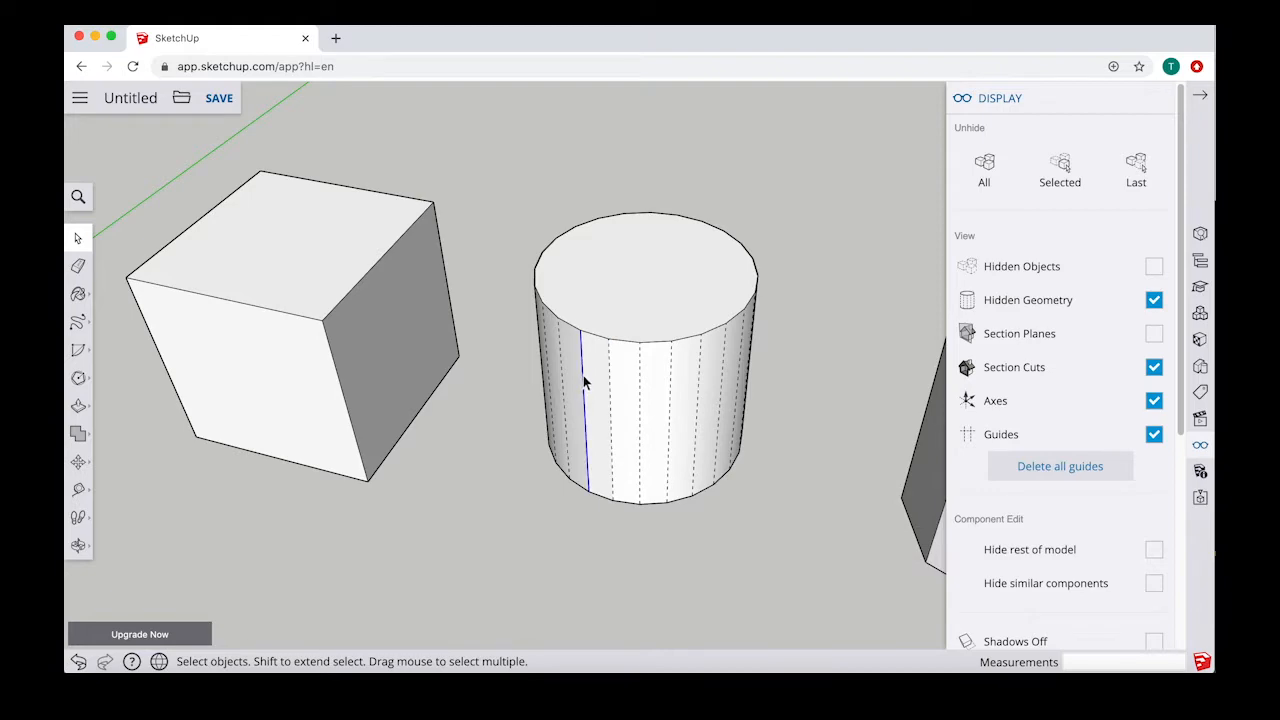
right_click(583, 381)
click(630, 514)
Step: Close the display settings and delete the cube, the cylinder and the octagonal prism together
middle_drag(566, 540, 583, 526)
scroll(578, 518, down, 3)
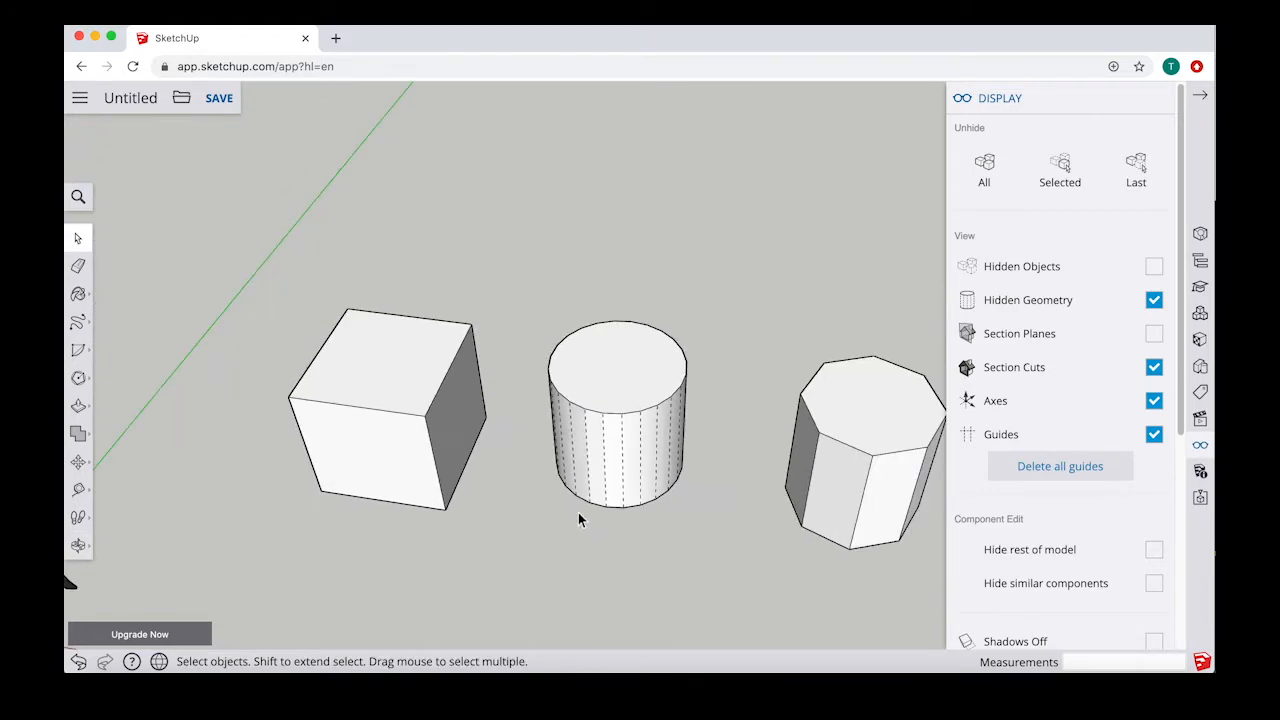
scroll(578, 518, down, 3)
click(1199, 98)
scroll(842, 176, up, 2)
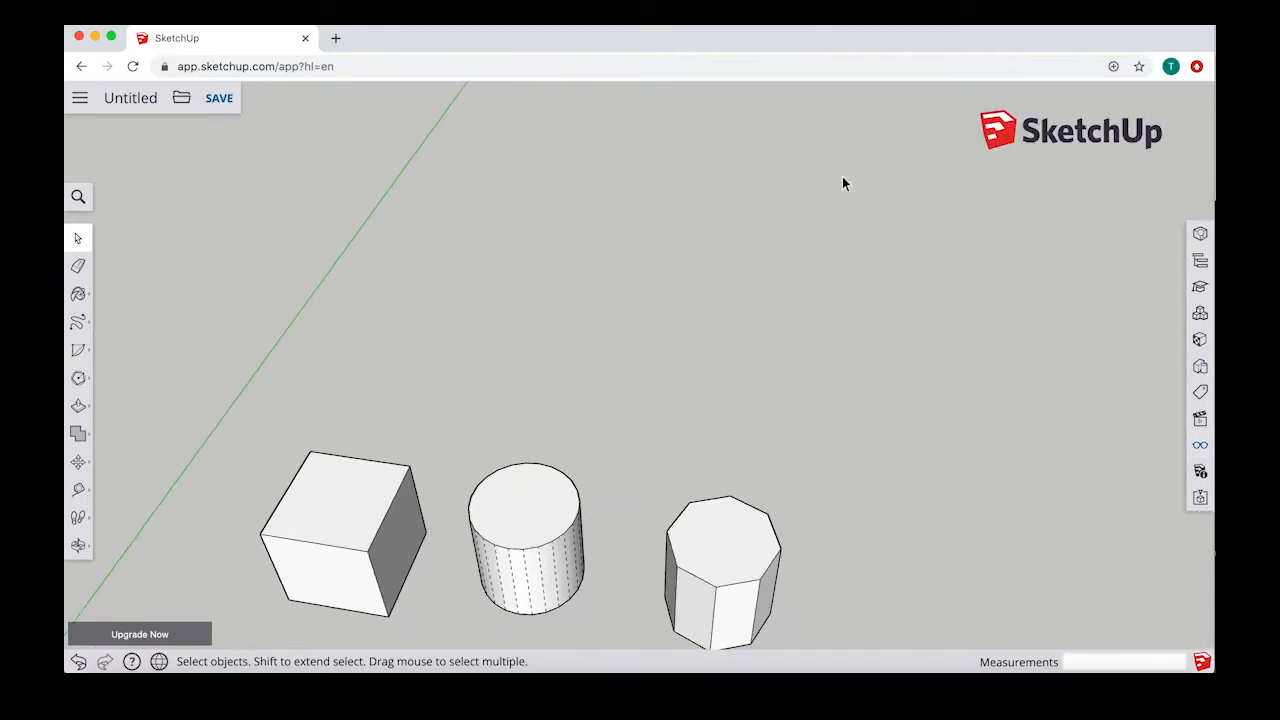
scroll(842, 176, down, 4)
scroll(883, 517, up, 1)
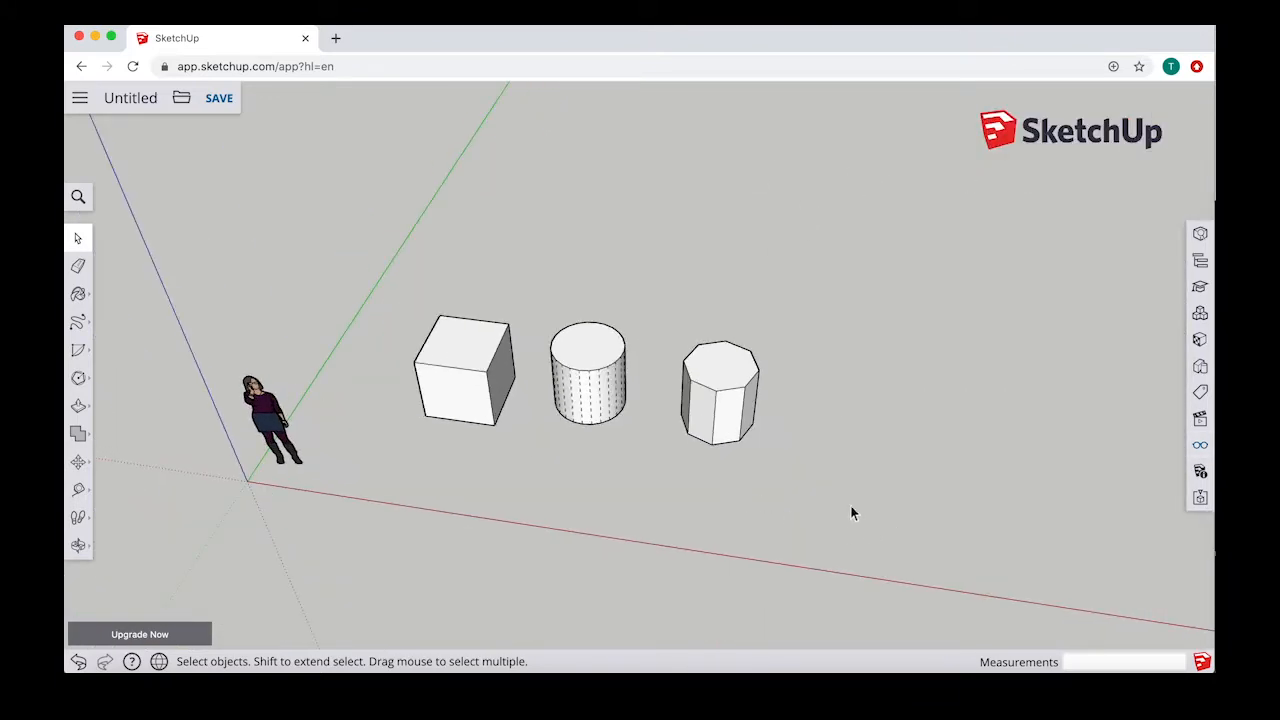
drag(546, 347, 601, 315)
drag(405, 277, 432, 277)
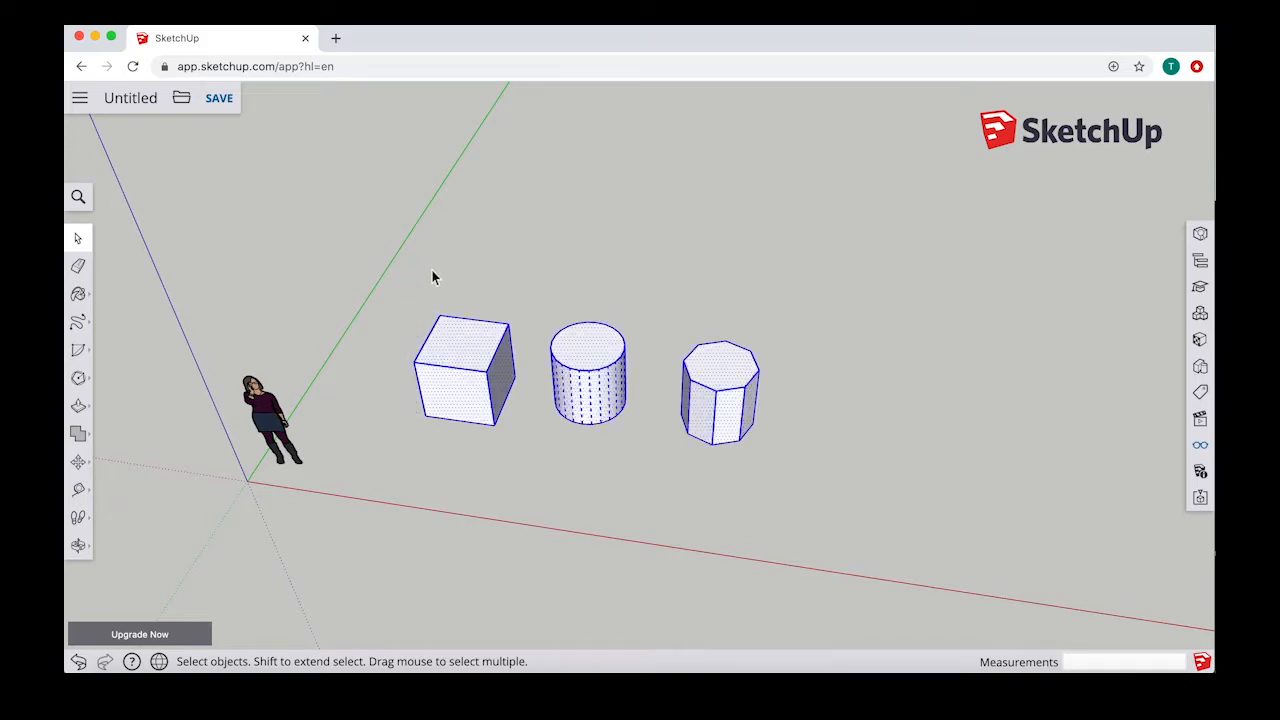
key(Delete)
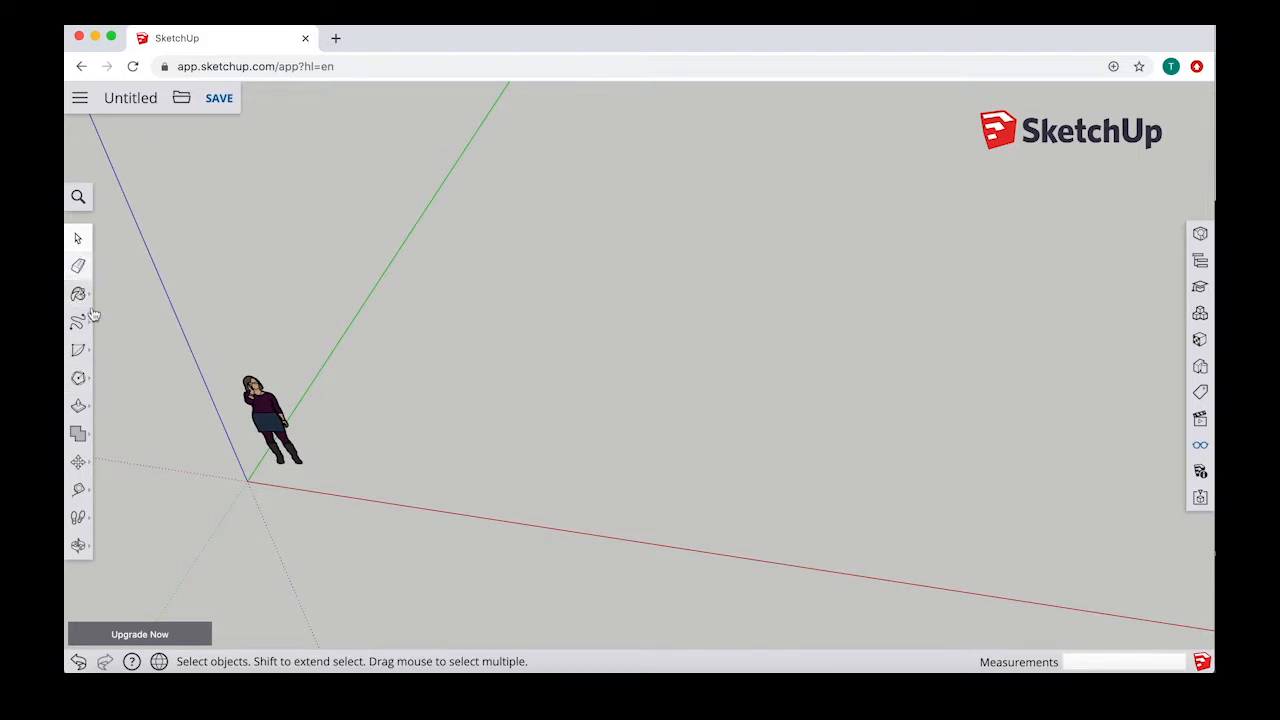
Step: Draw an upright circle with a 200 mm radius facing along the green axis, beside the scale figure
click(80, 378)
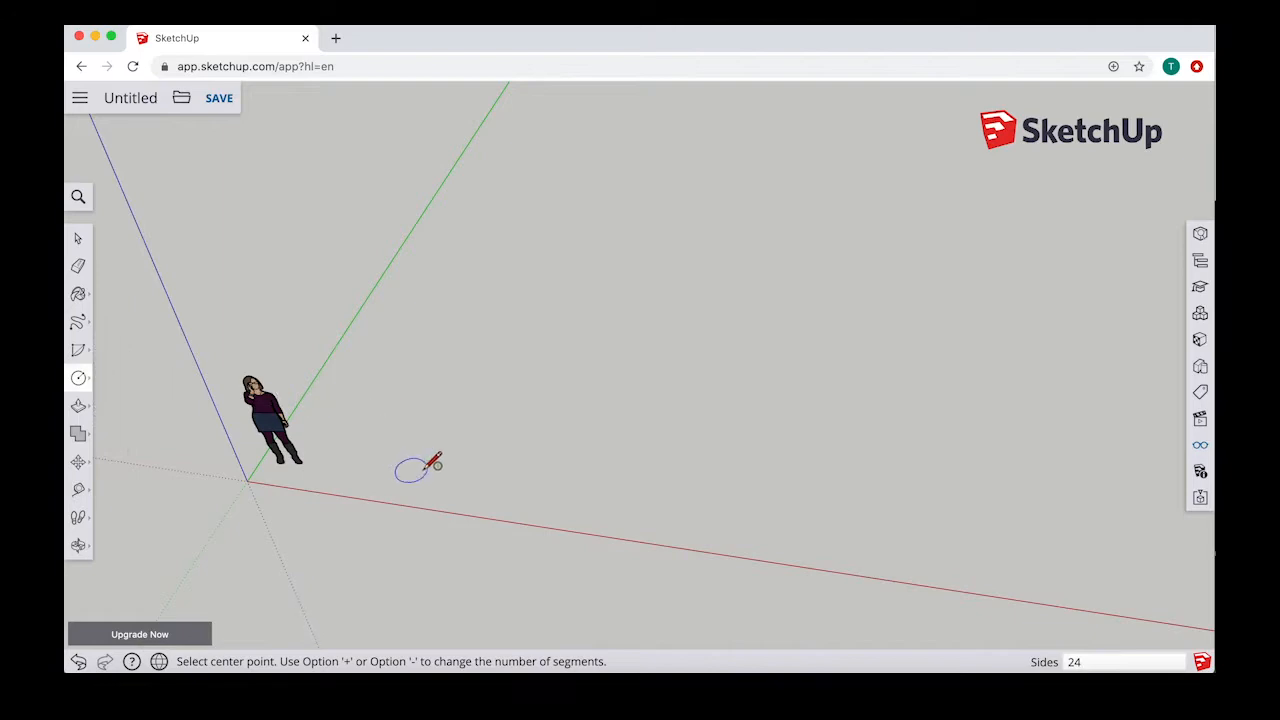
middle_drag(429, 457, 451, 420)
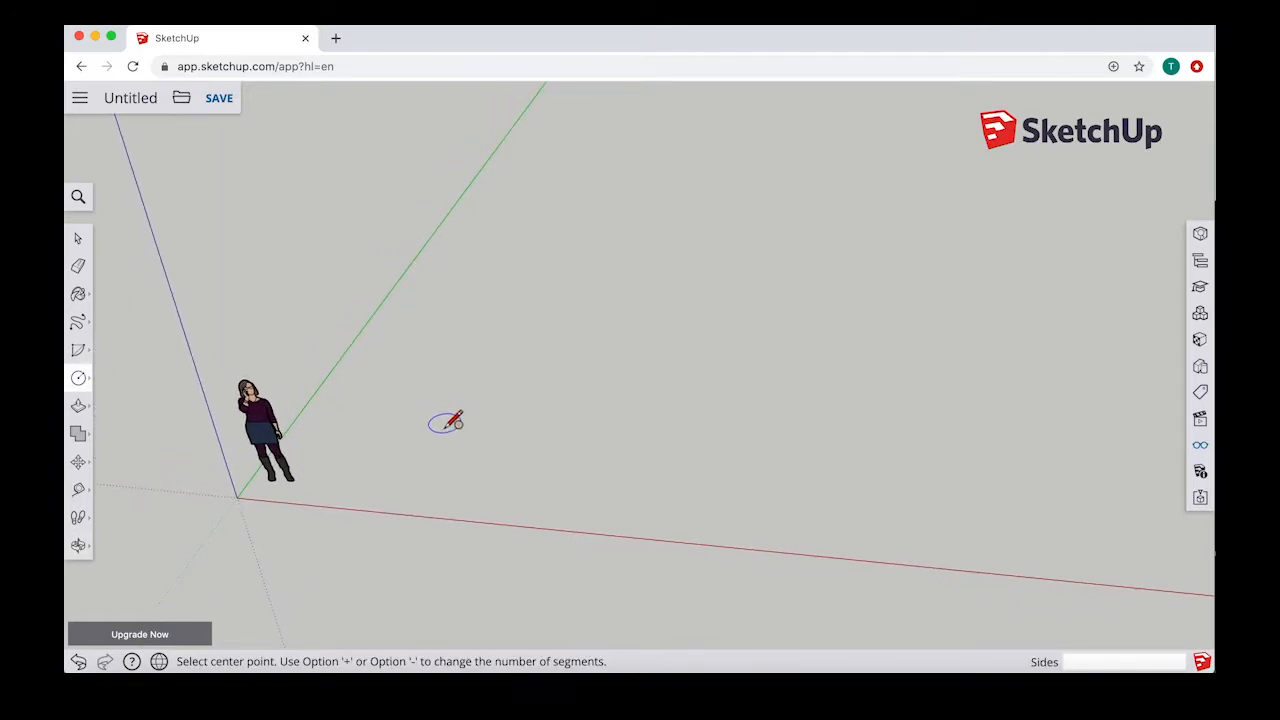
click(500, 475)
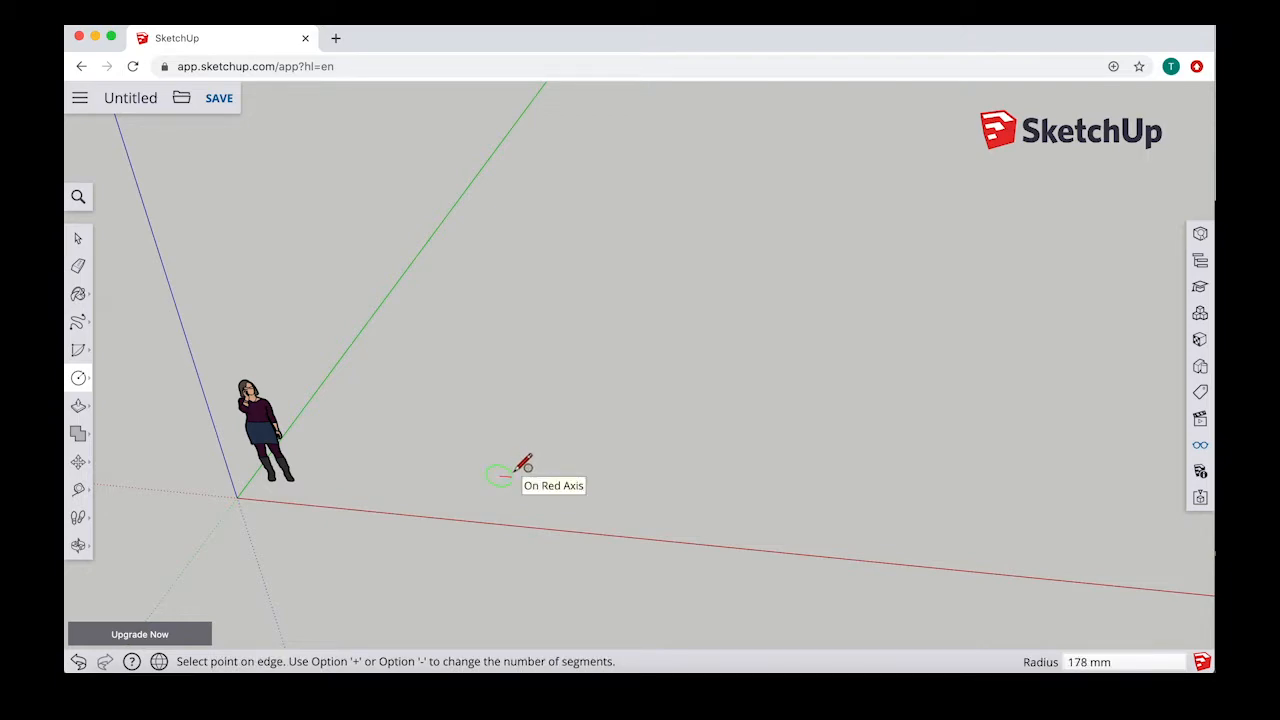
click(522, 465)
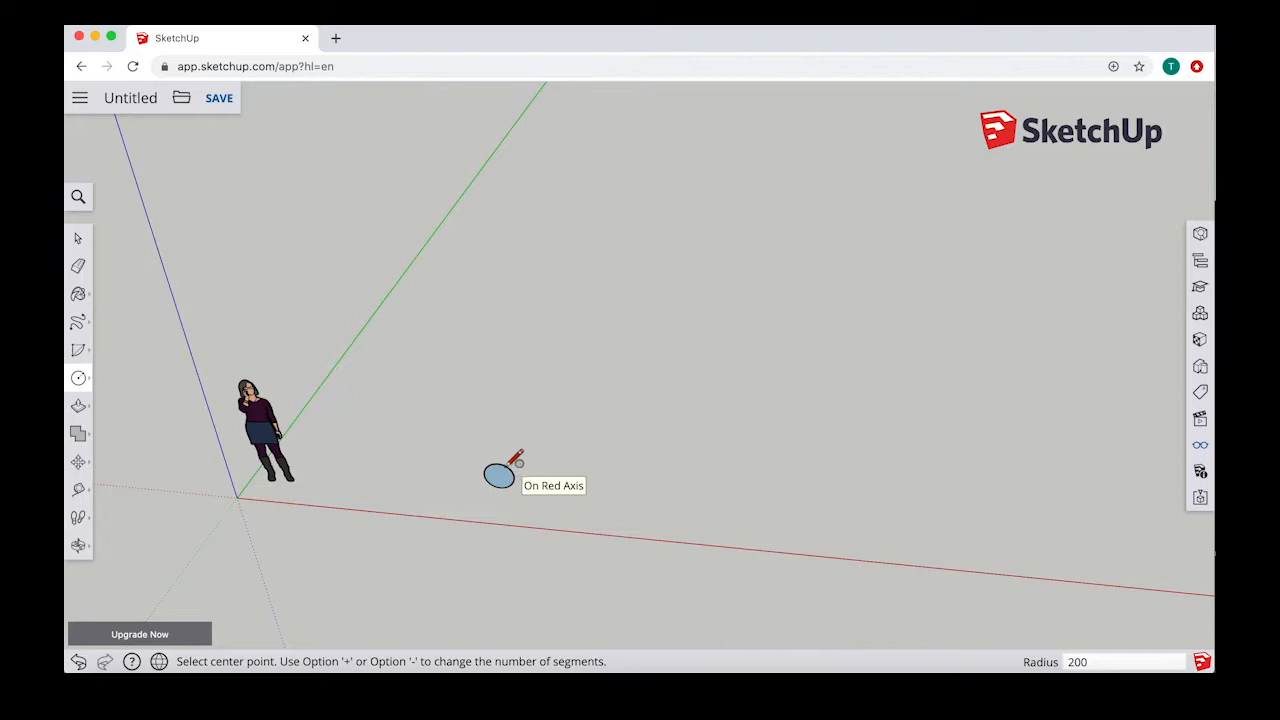
Step: Start the 3 Point Arc command for a path running from the upright circle
middle_drag(517, 461, 362, 366)
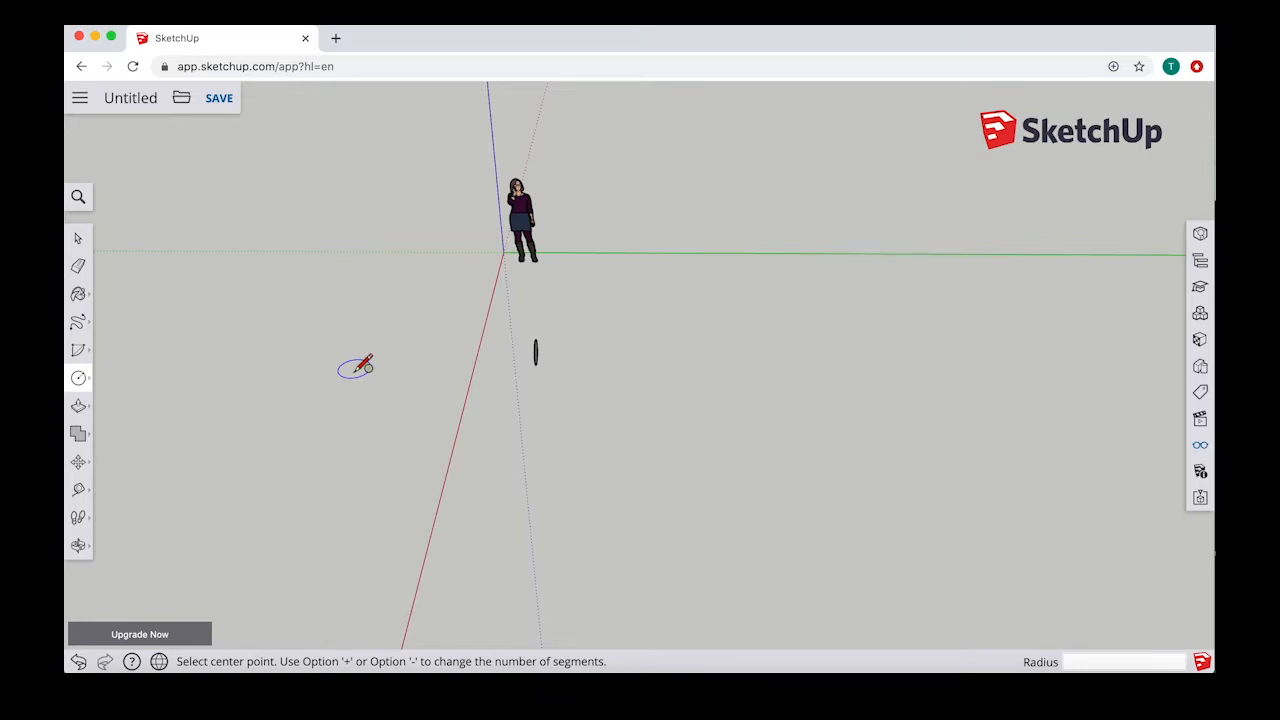
middle_drag(563, 340, 745, 332)
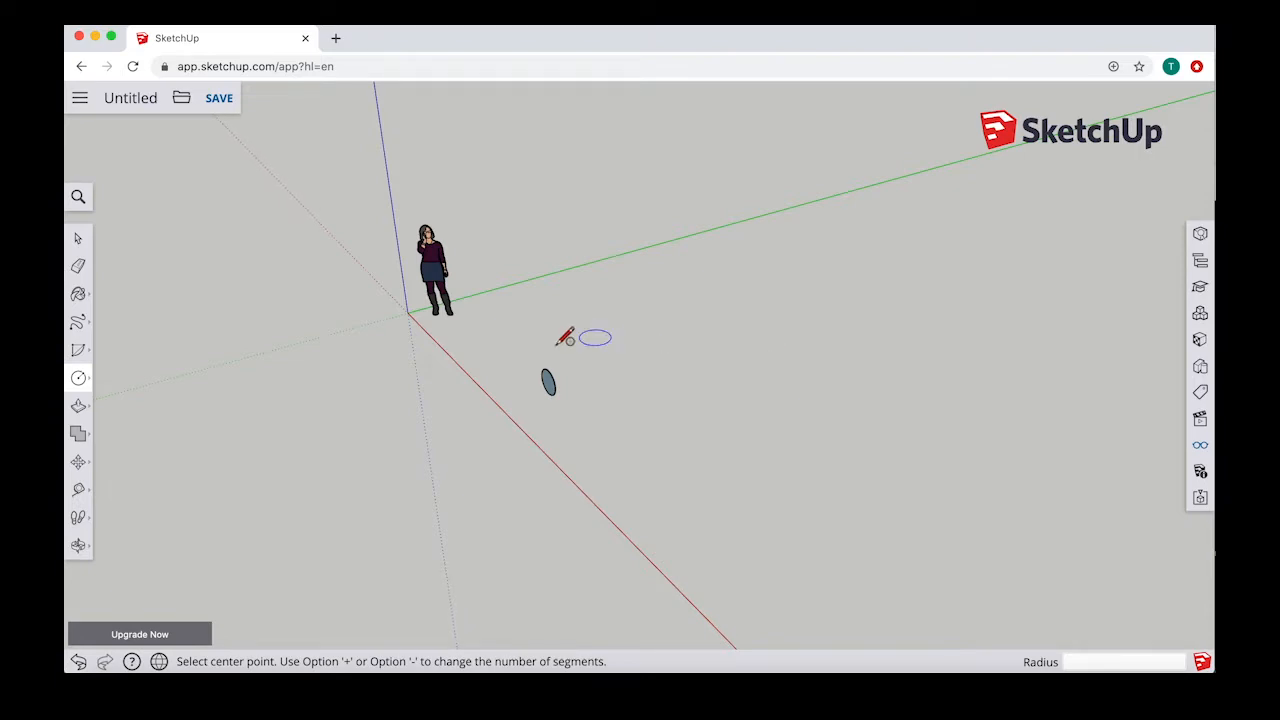
middle_drag(566, 334, 727, 316)
middle_drag(814, 324, 545, 388)
middle_drag(680, 360, 534, 349)
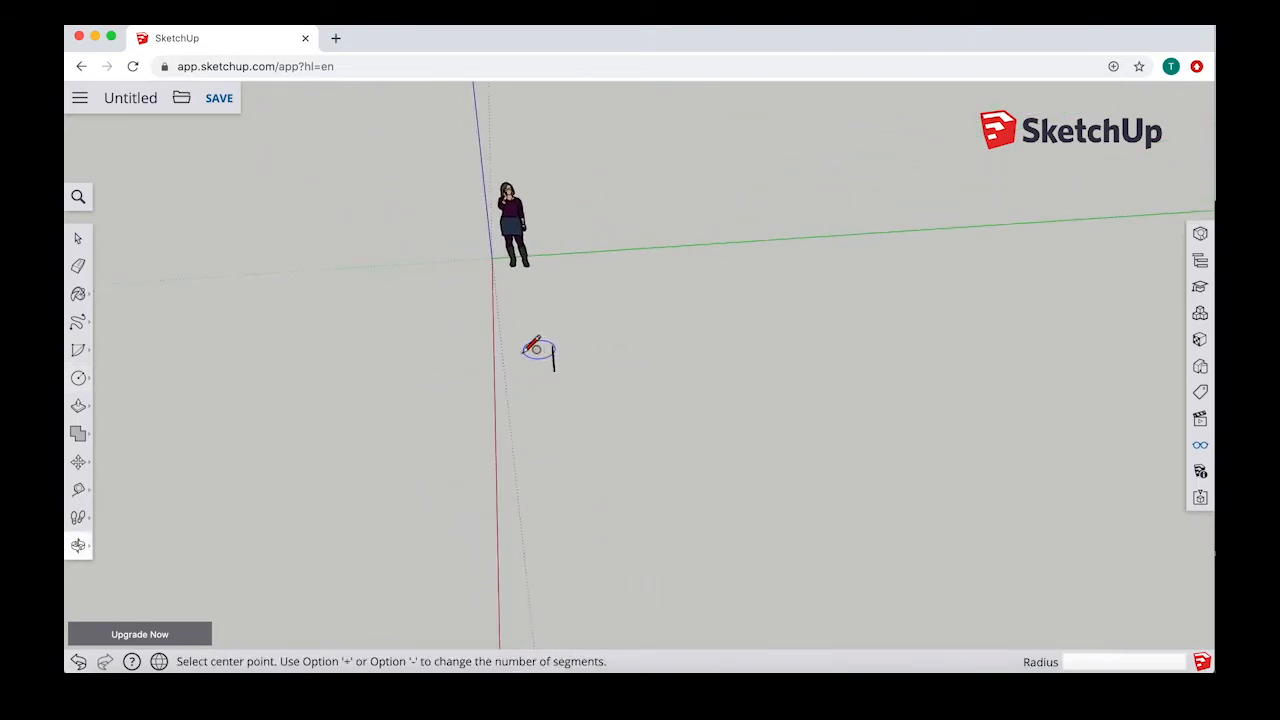
click(80, 324)
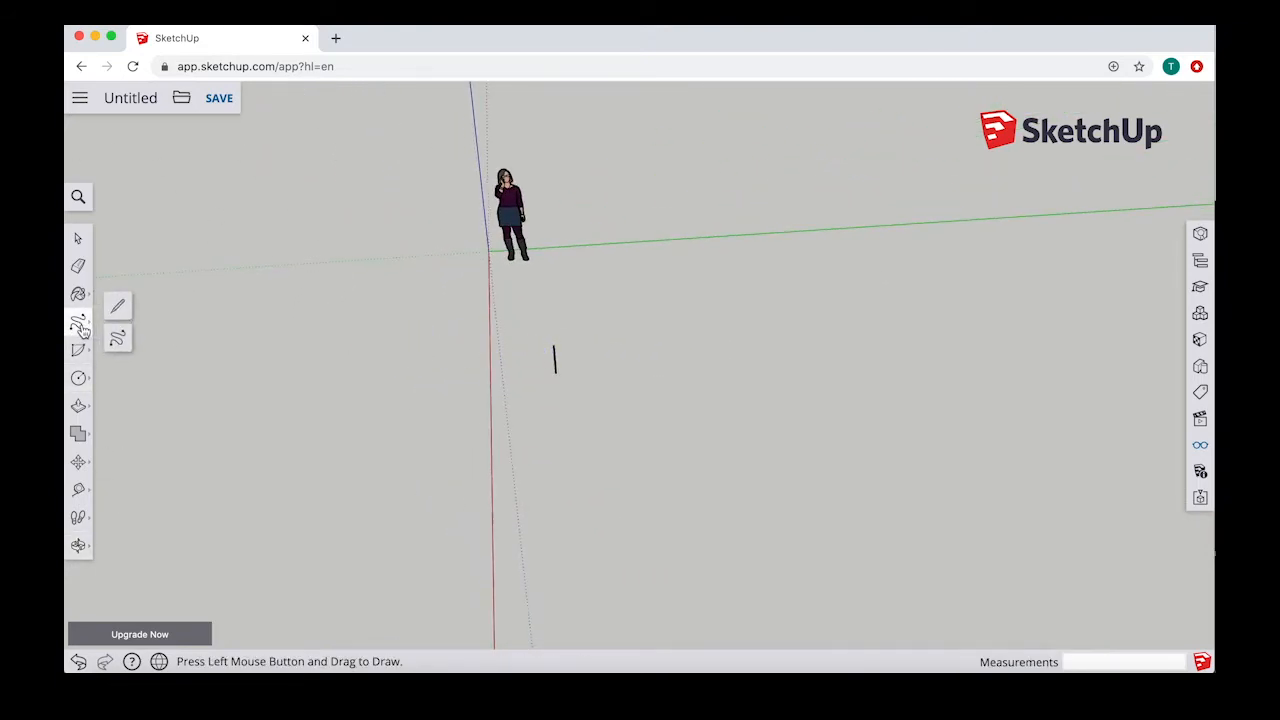
click(80, 348)
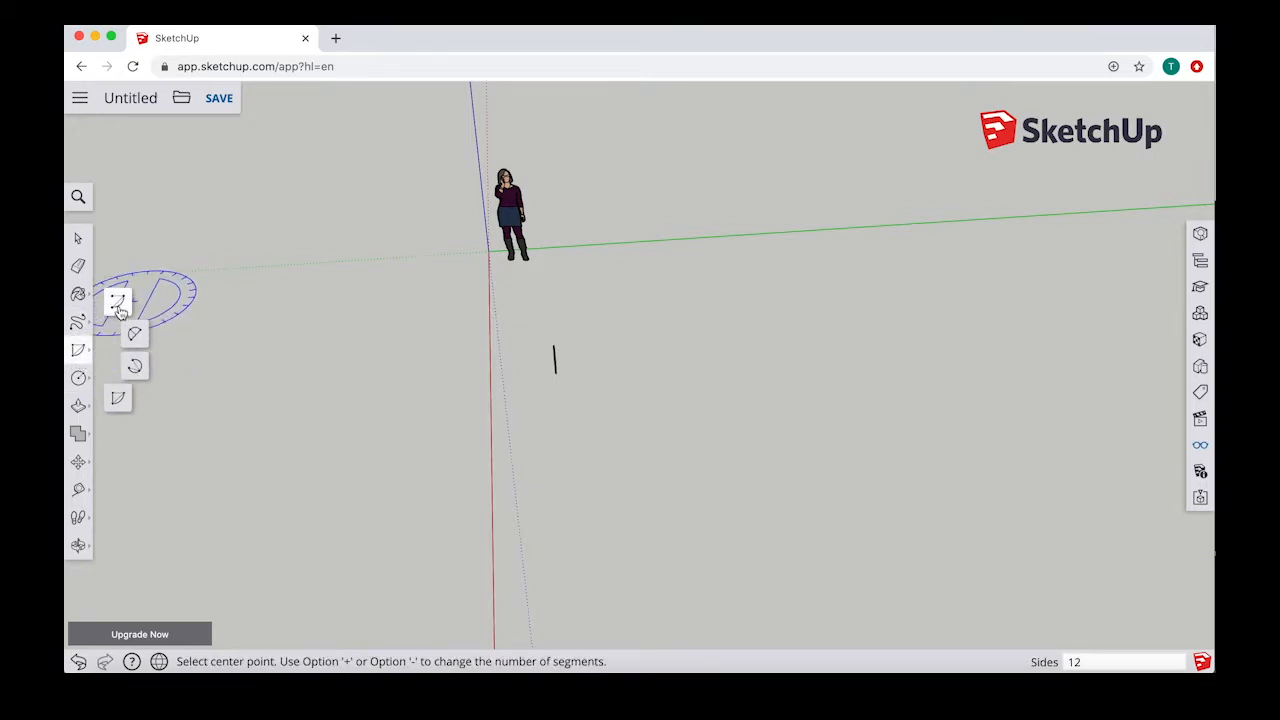
click(134, 366)
middle_drag(629, 343, 600, 340)
scroll(599, 341, up, 5)
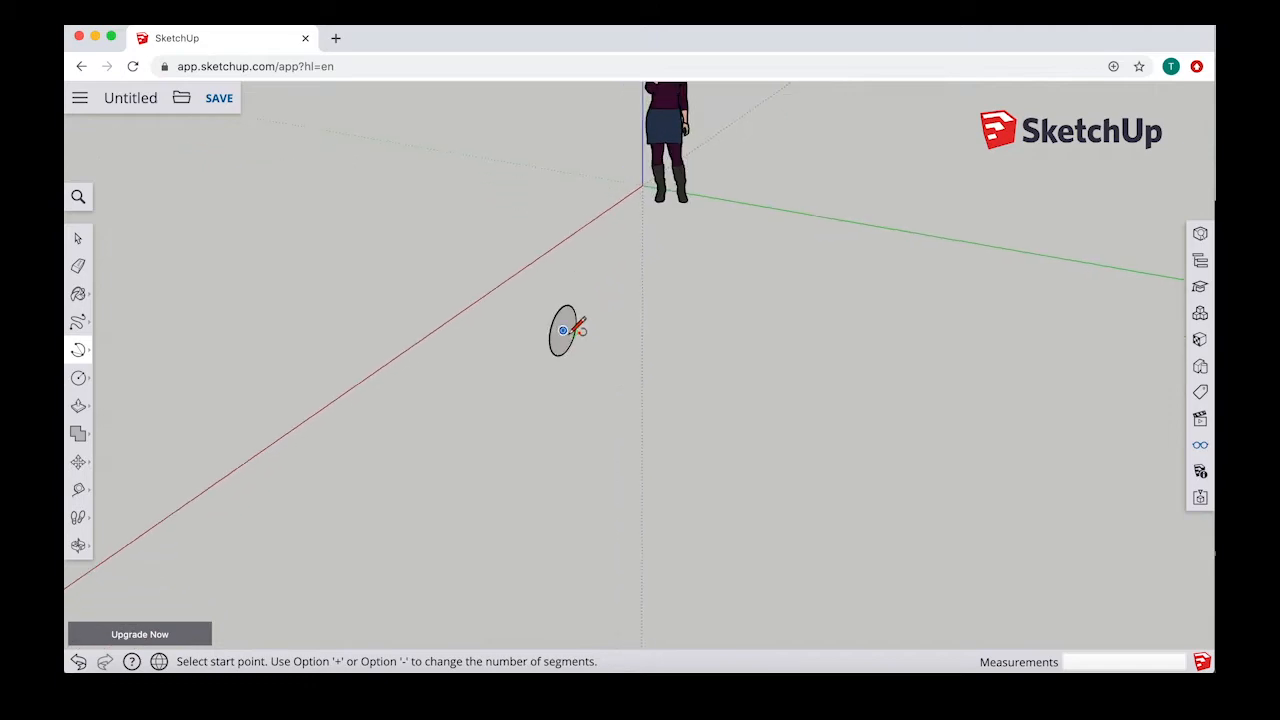
click(565, 330)
middle_drag(686, 334, 666, 360)
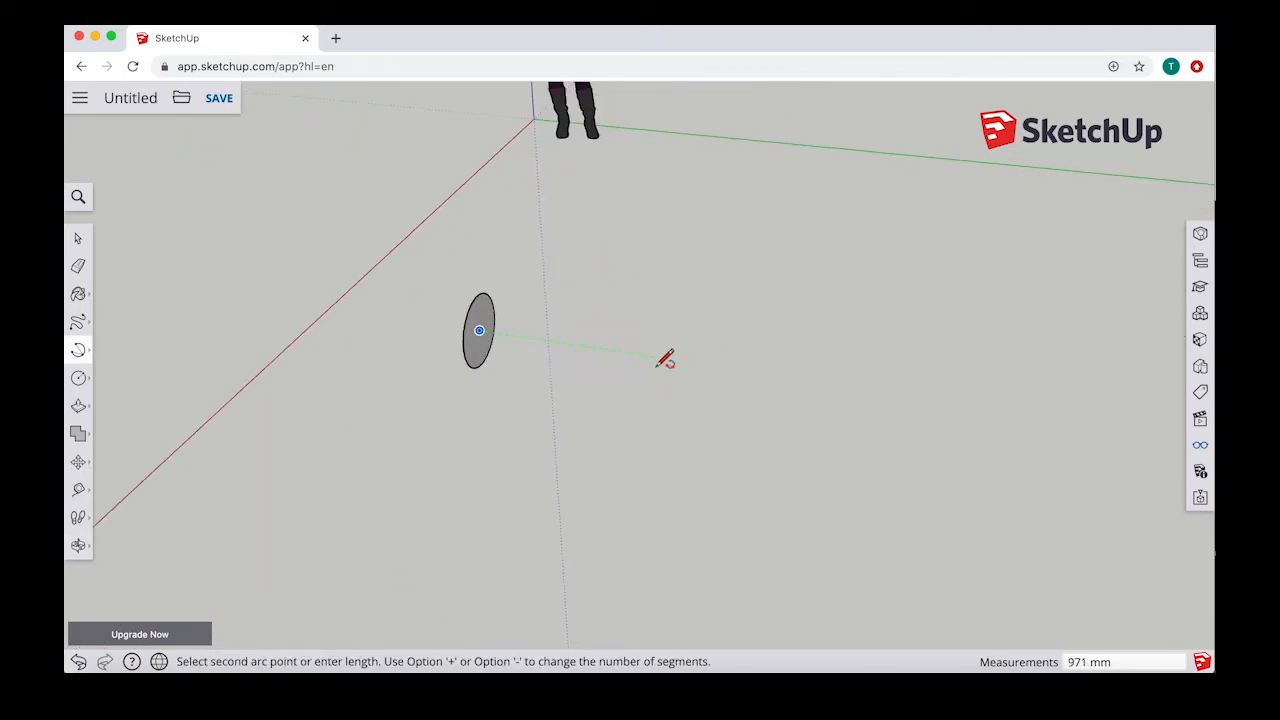
scroll(665, 359, down, 3)
scroll(665, 360, down, 3)
click(800, 349)
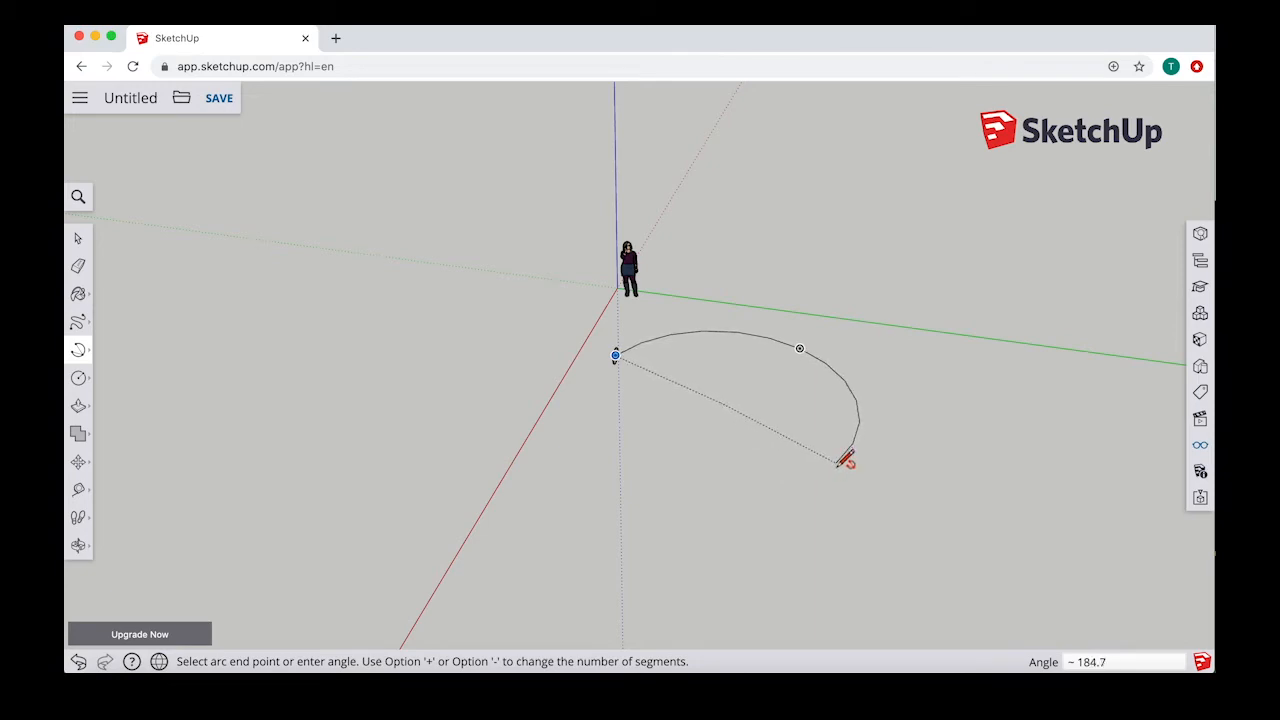
key(Escape)
Step: Draw a three-point arc of about 189 degrees starting at the upright circle's centre and heading out along the green axis
scroll(778, 460, down, 3)
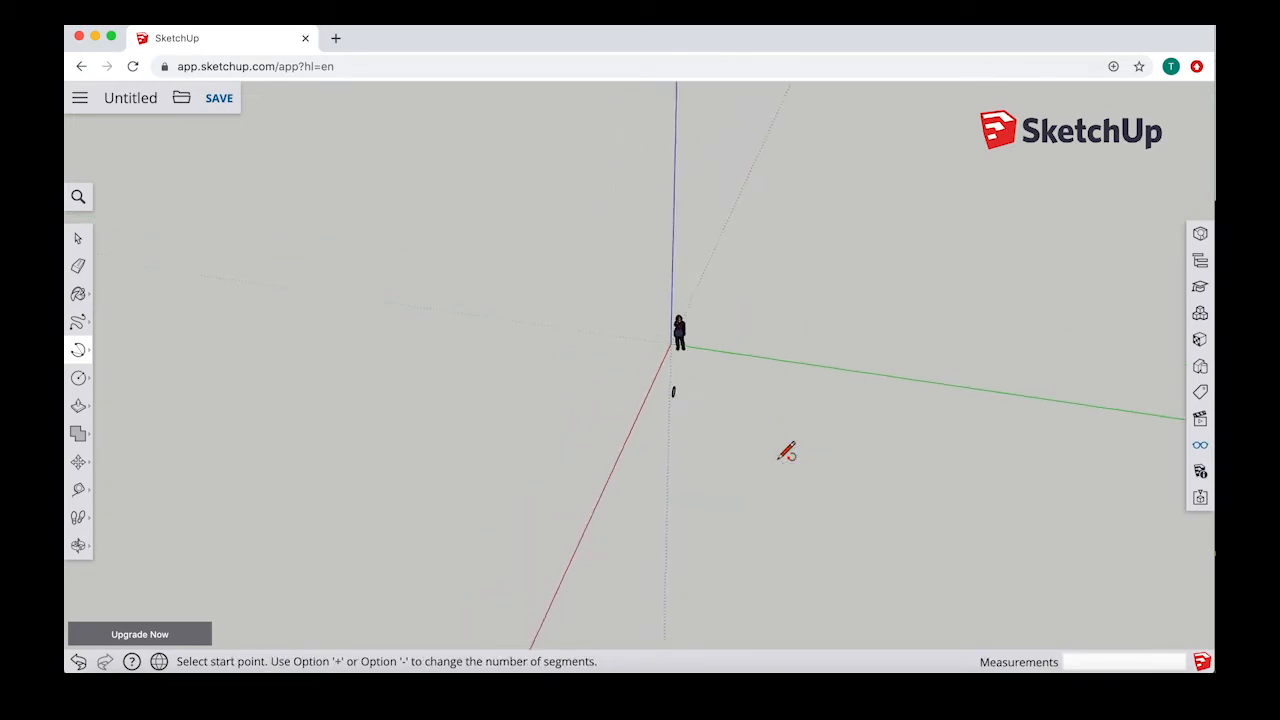
scroll(778, 460, up, 6)
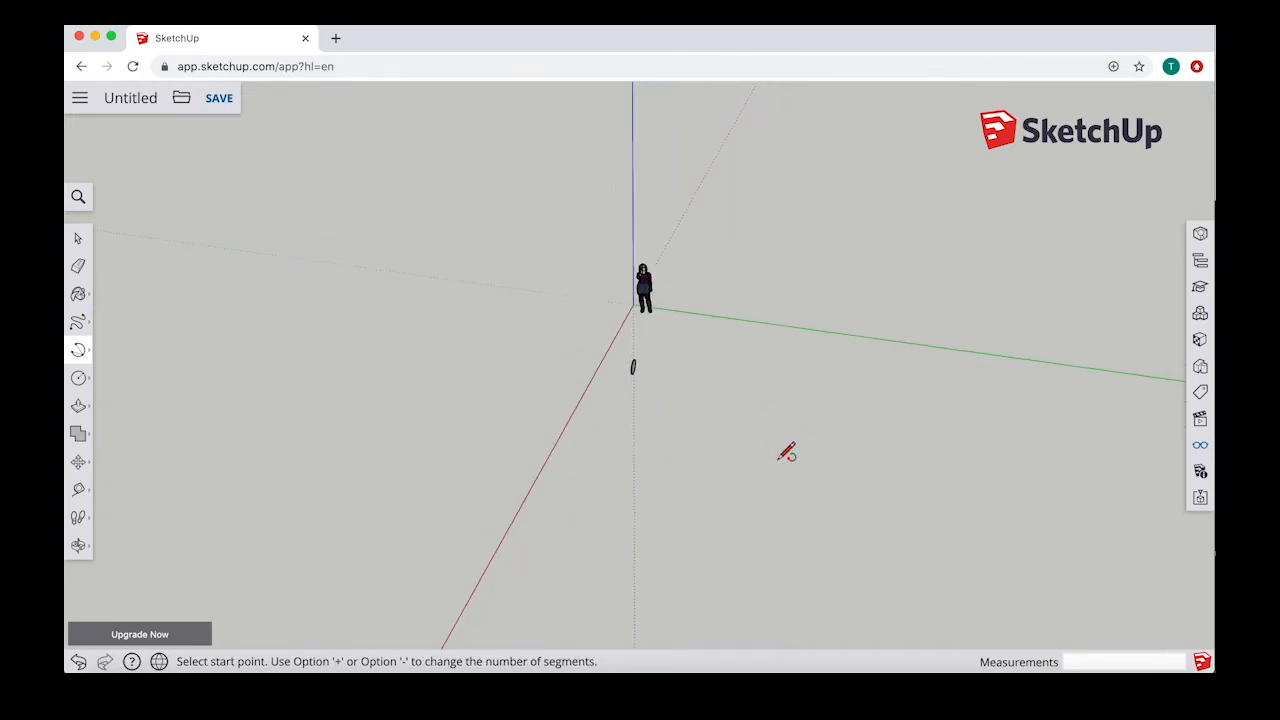
click(502, 287)
click(702, 314)
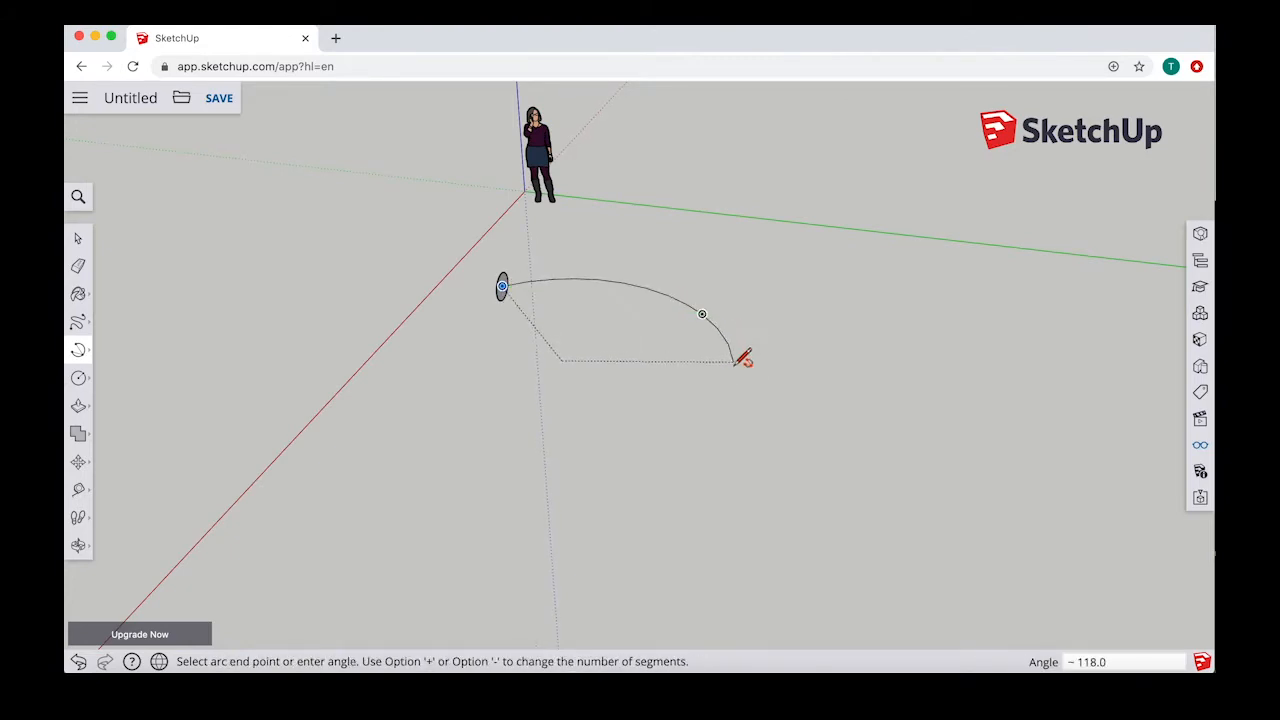
click(618, 446)
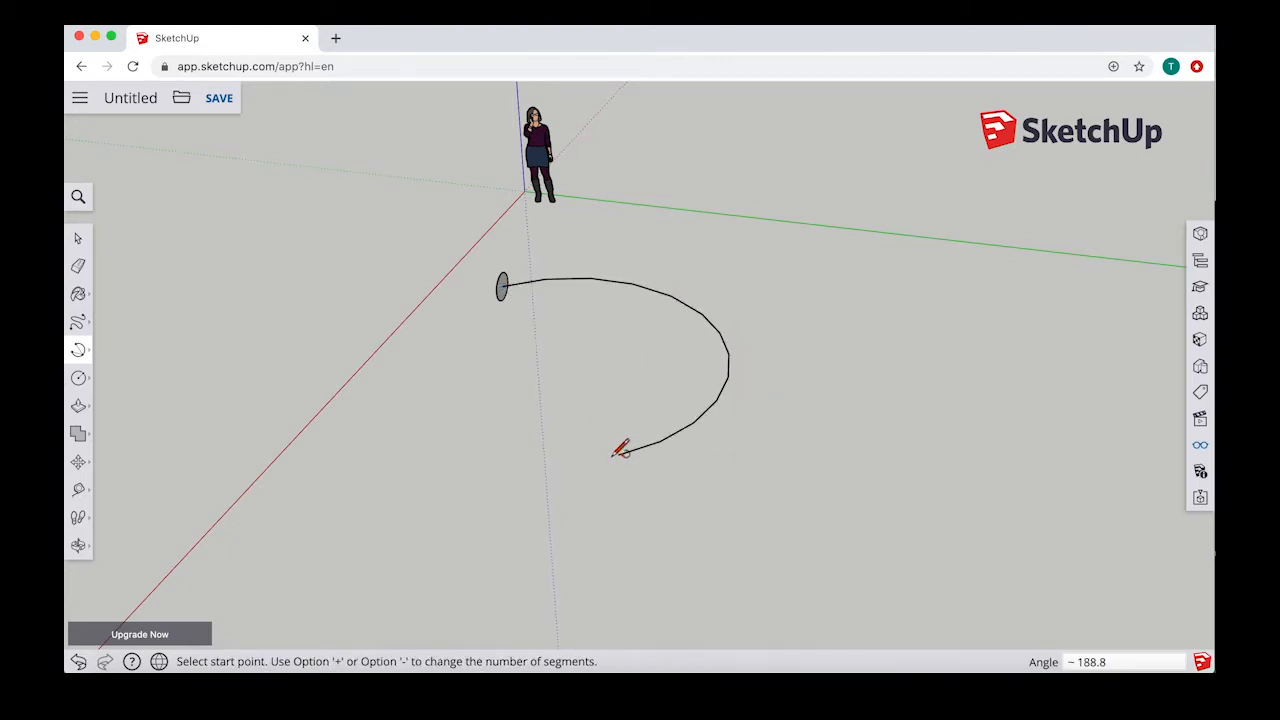
Step: Sweep the circle along the arc with Follow Me into a curved tube, stopping just short of the arc's far end
middle_drag(618, 446, 586, 423)
click(78, 378)
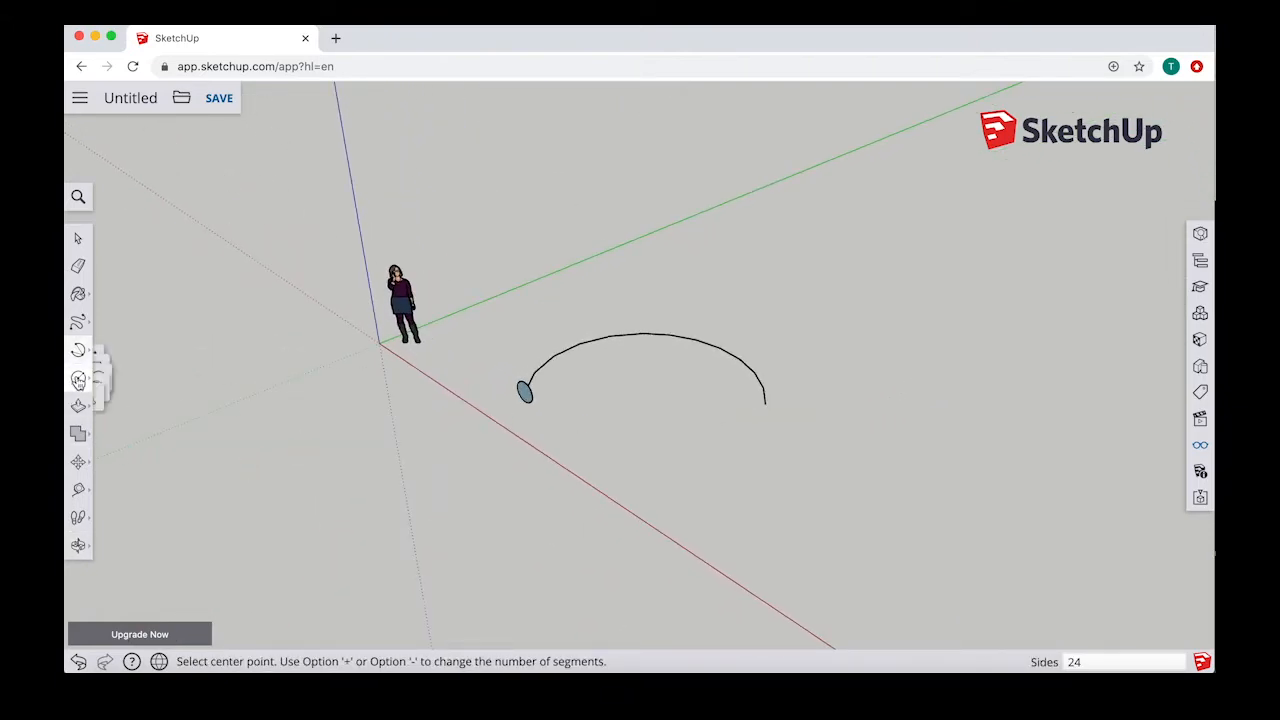
click(78, 405)
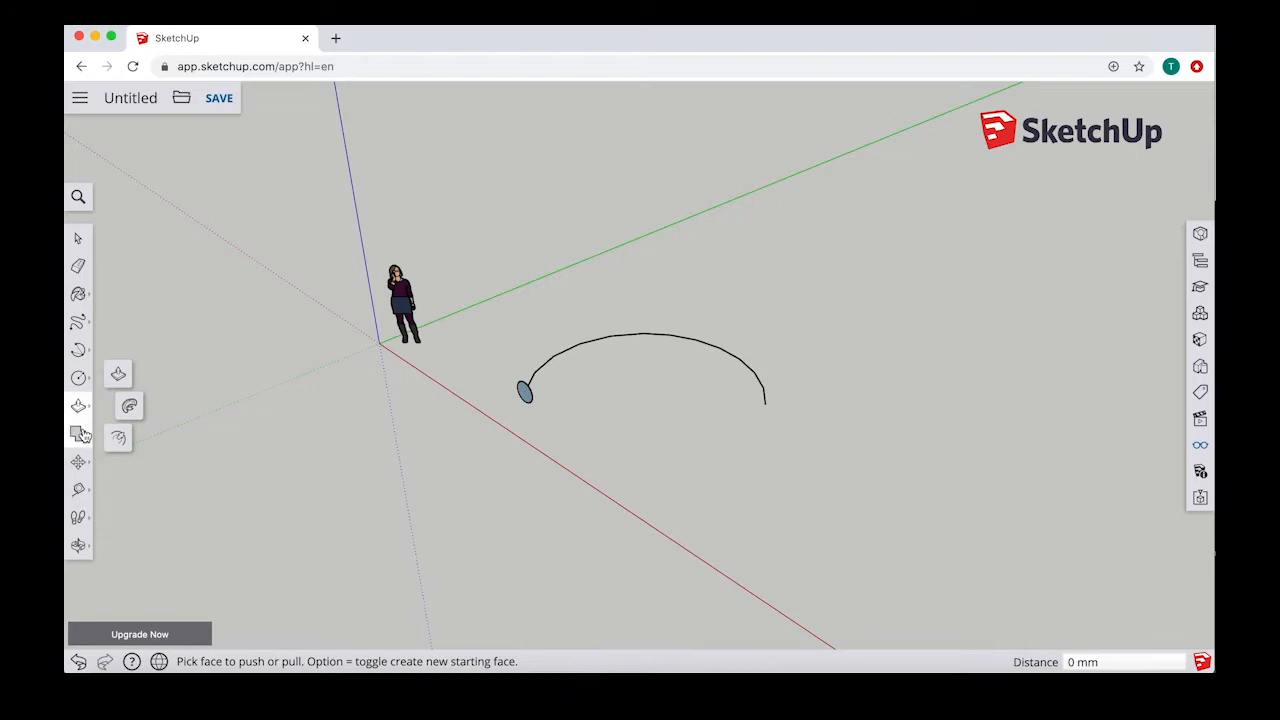
click(129, 405)
scroll(602, 320, down, 2)
scroll(573, 343, up, 3)
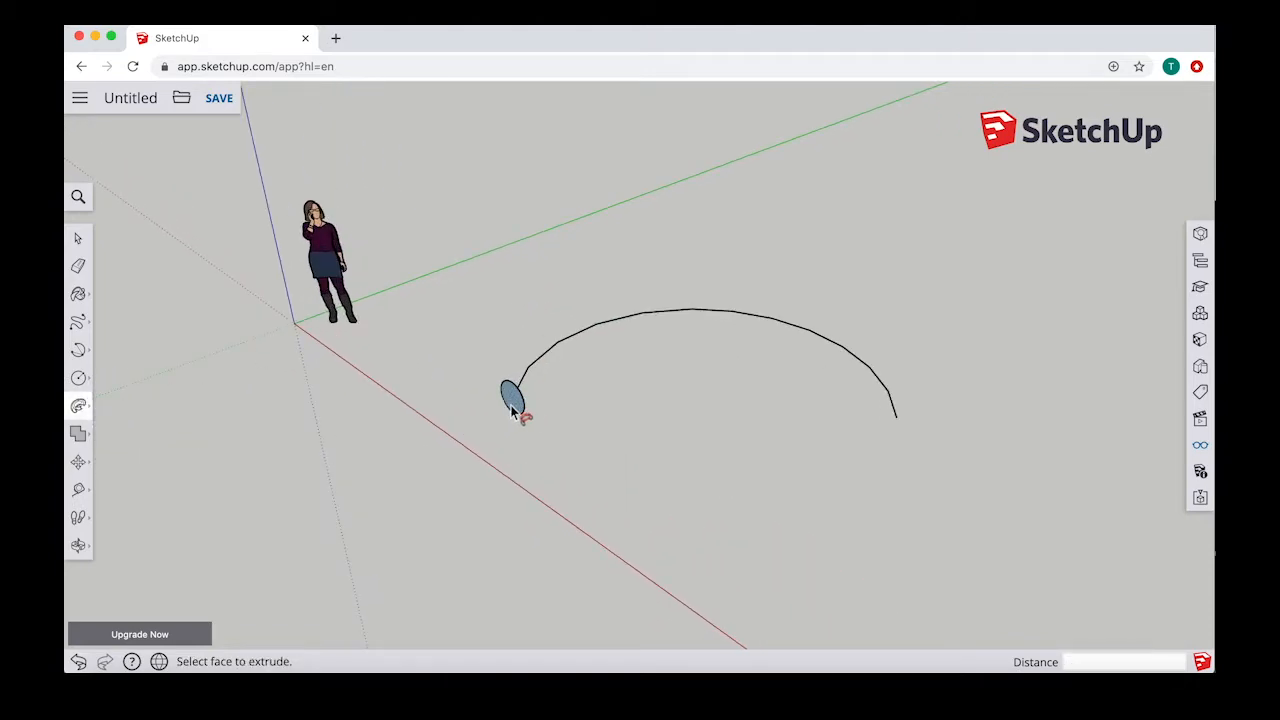
drag(517, 405, 811, 406)
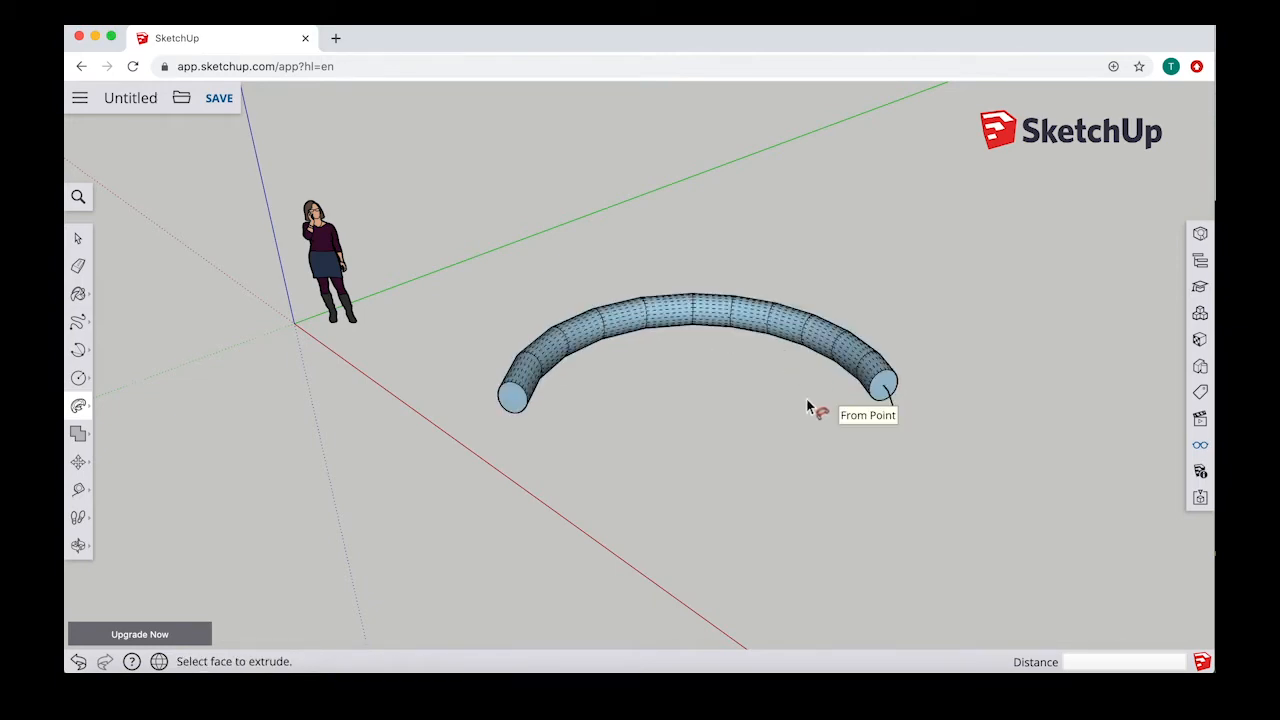
middle_drag(811, 406, 894, 360)
middle_drag(680, 338, 745, 378)
mouse_move(551, 334)
middle_down()
mouse_move(766, 331)
mouse_move(551, 351)
middle_up()
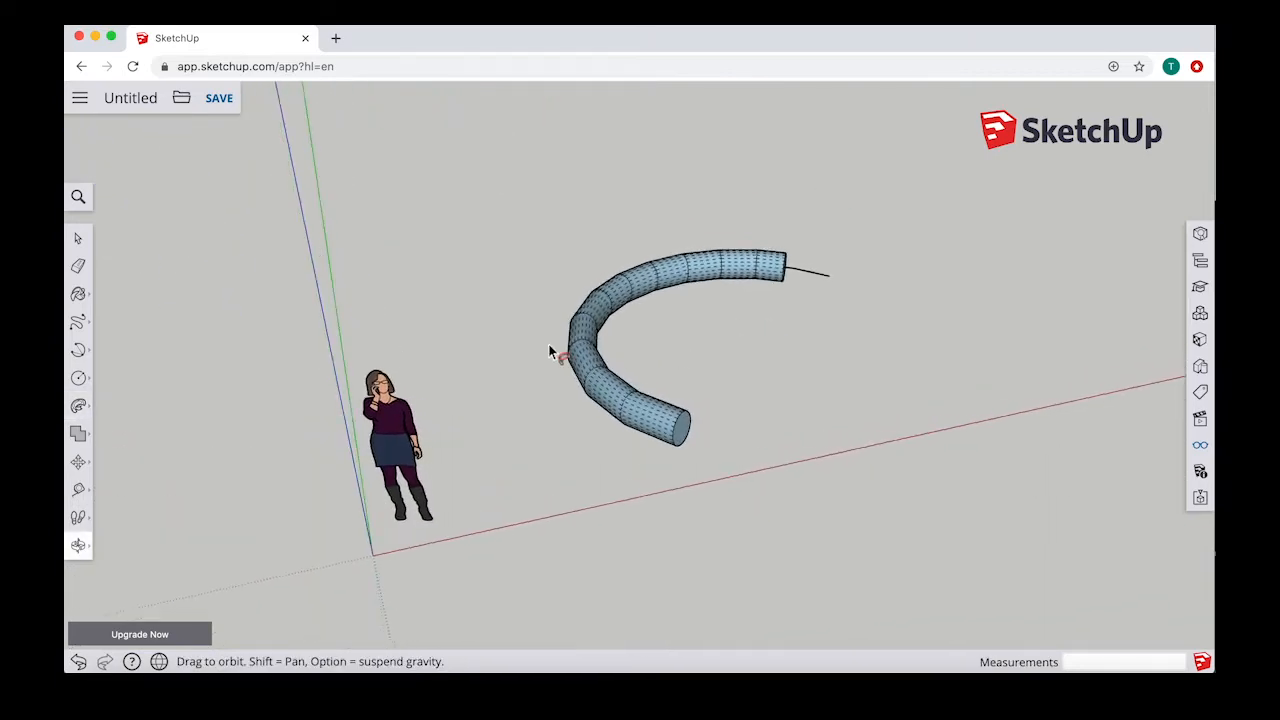
click(78, 238)
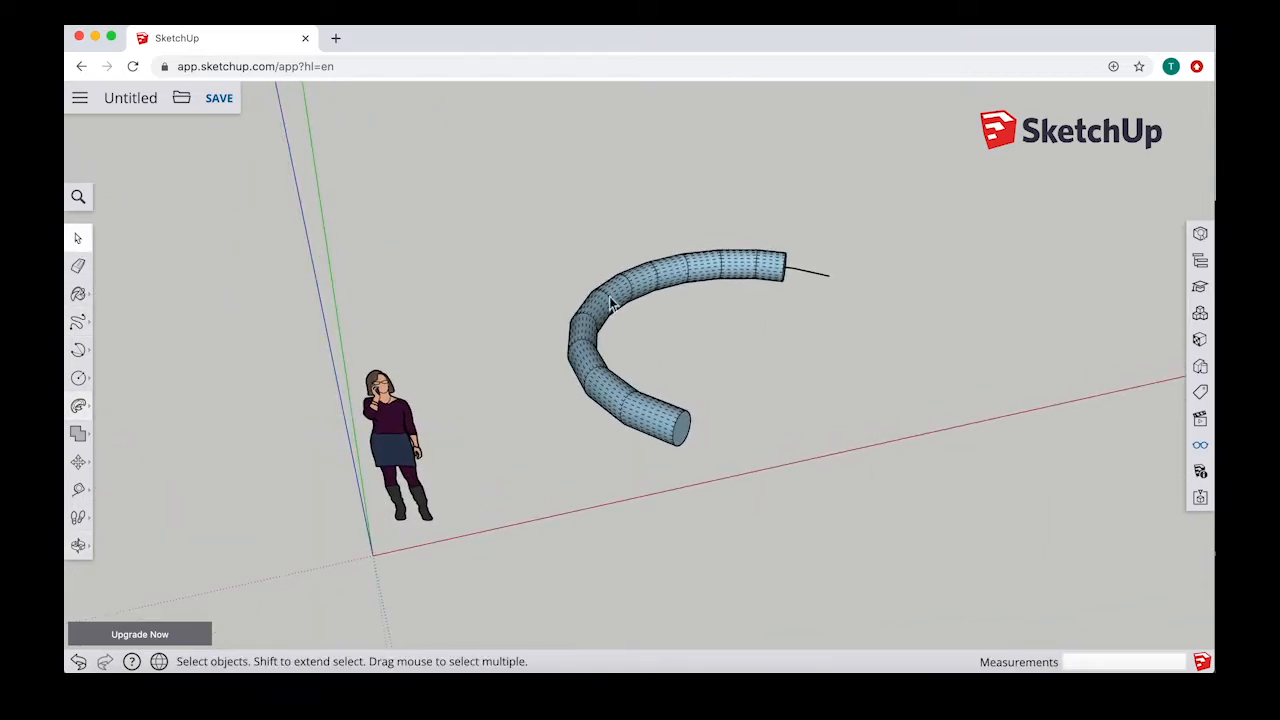
Step: Turn off the display of hidden geometry for the model
click(1201, 444)
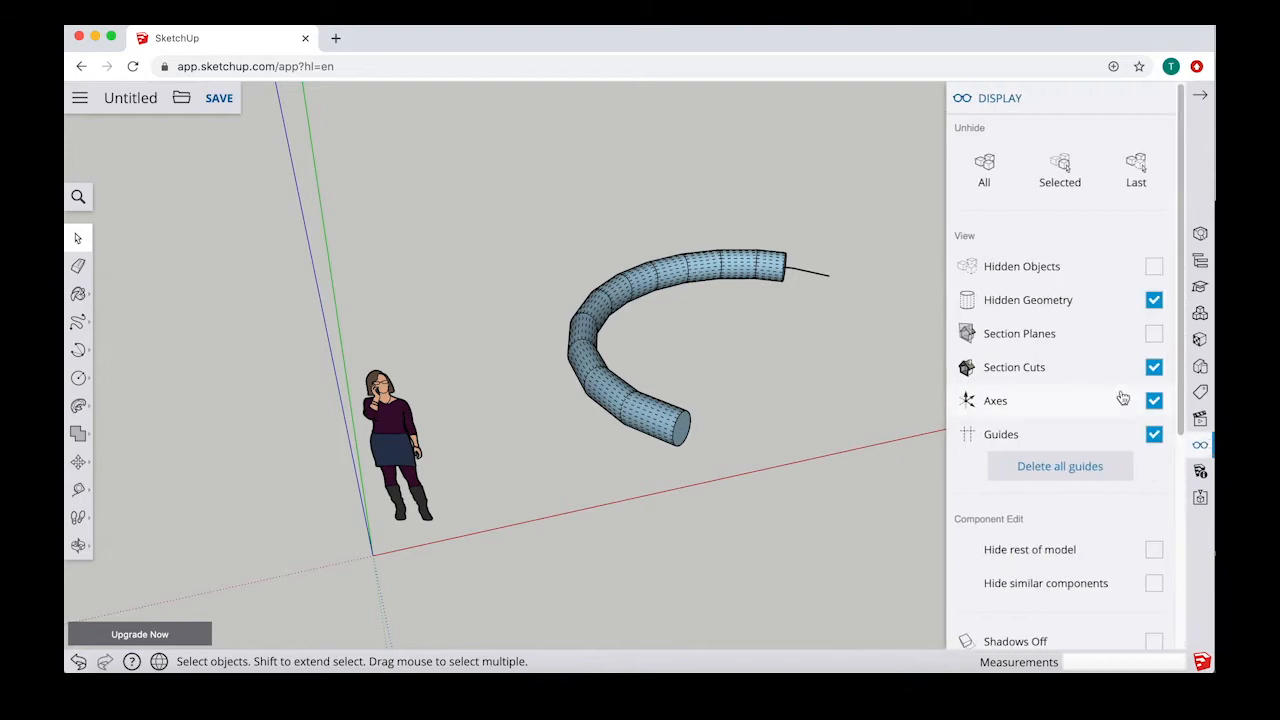
click(1154, 300)
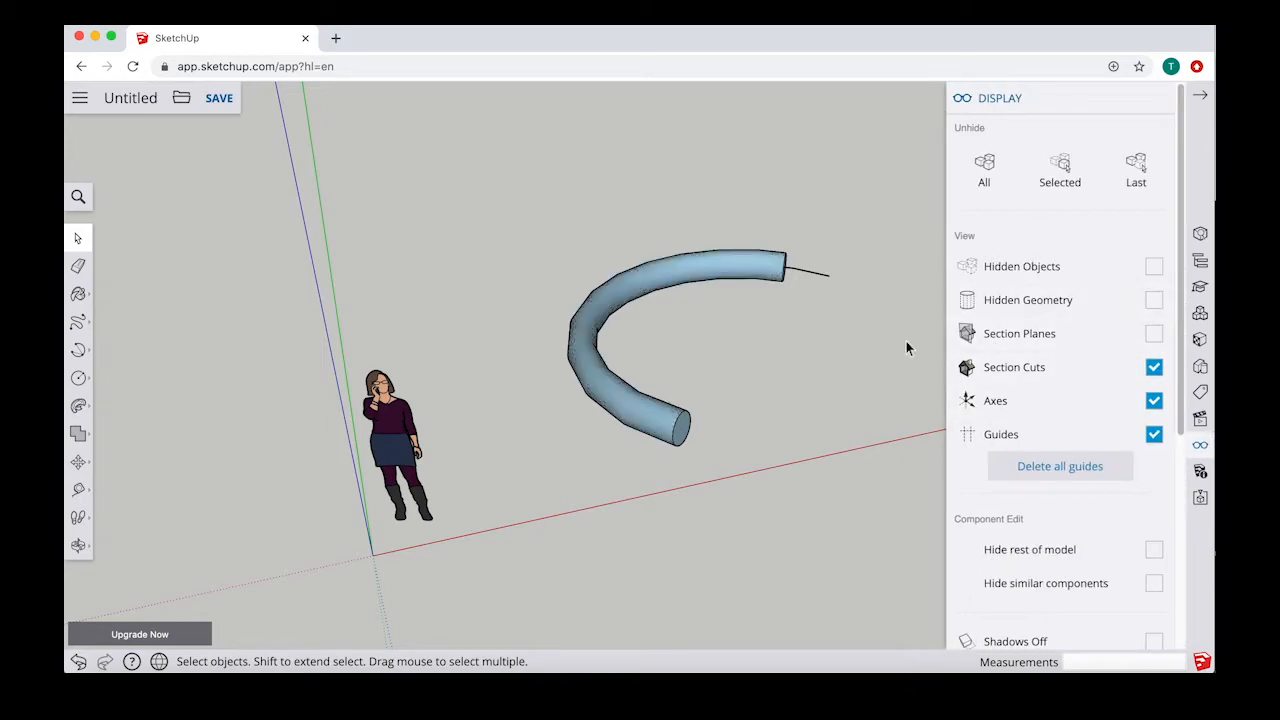
click(1200, 95)
Step: Delete the whole curved tube, its path arc and the leftover circle edge
middle_drag(879, 240, 632, 211)
middle_drag(648, 359, 849, 423)
drag(849, 423, 648, 316)
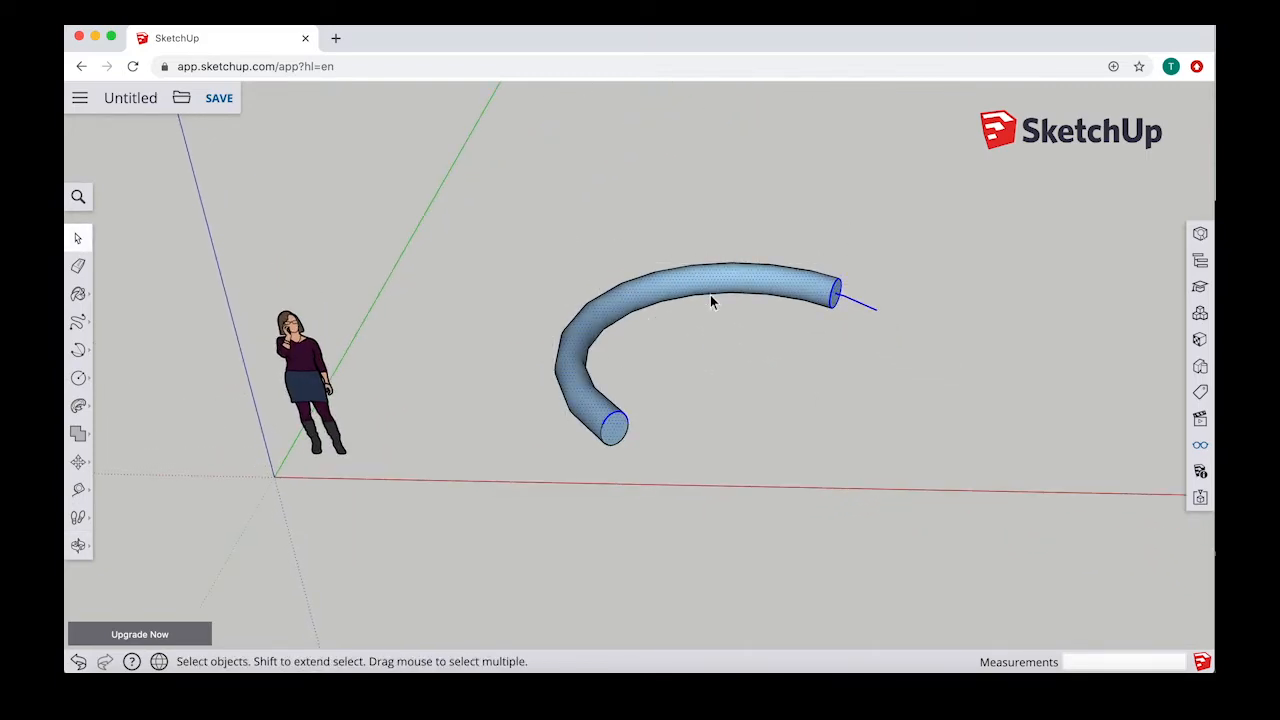
key(Delete)
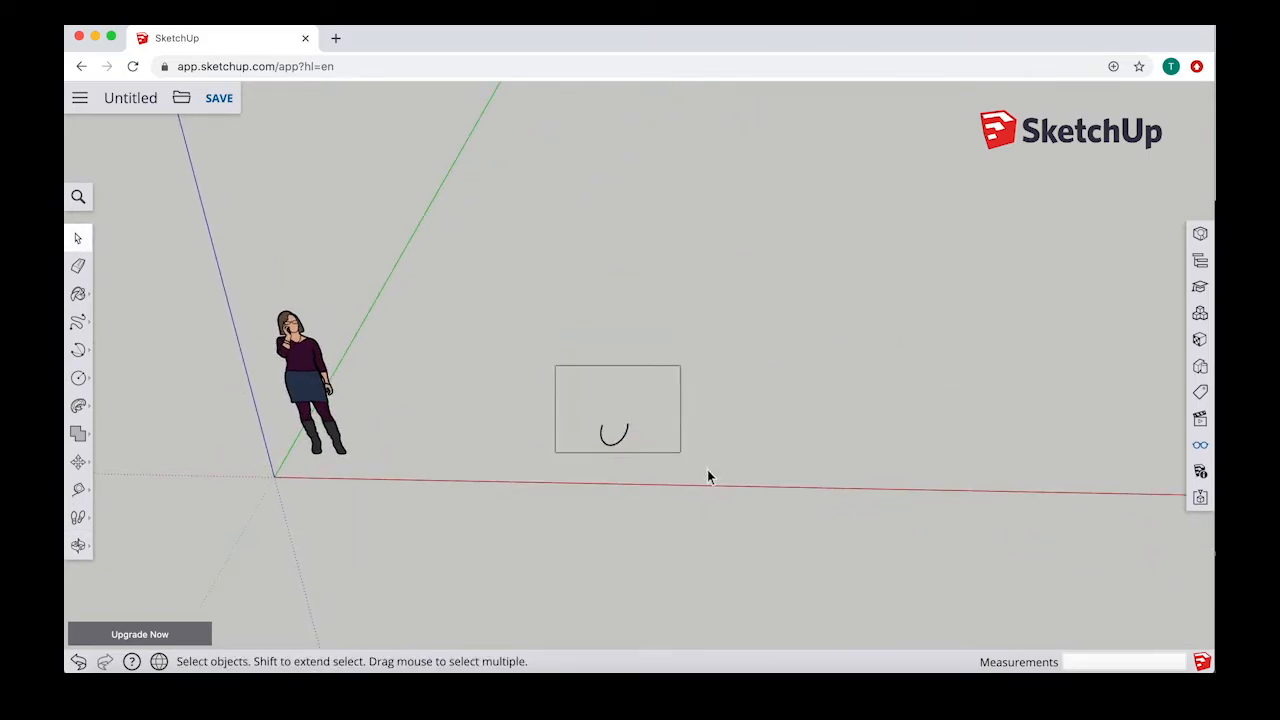
drag(707, 477, 732, 489)
key(Delete)
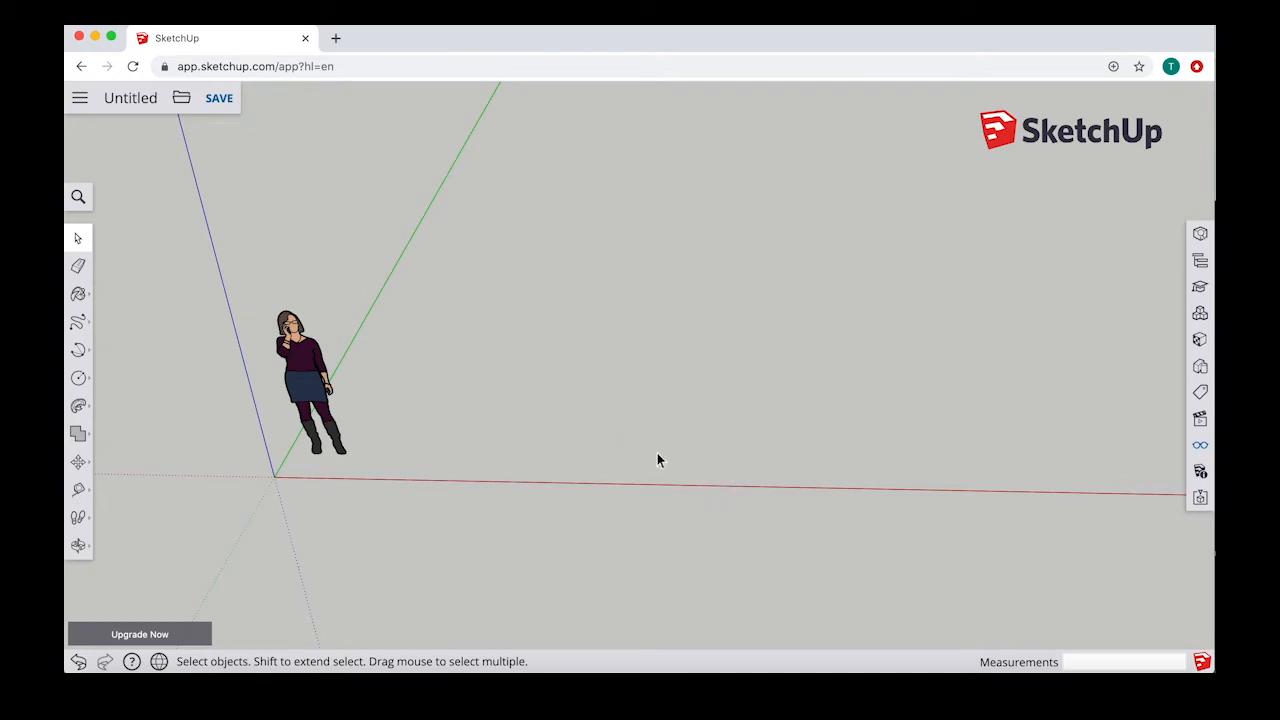
Step: Draw a flat circle on the ground beside the scale figure
click(78, 377)
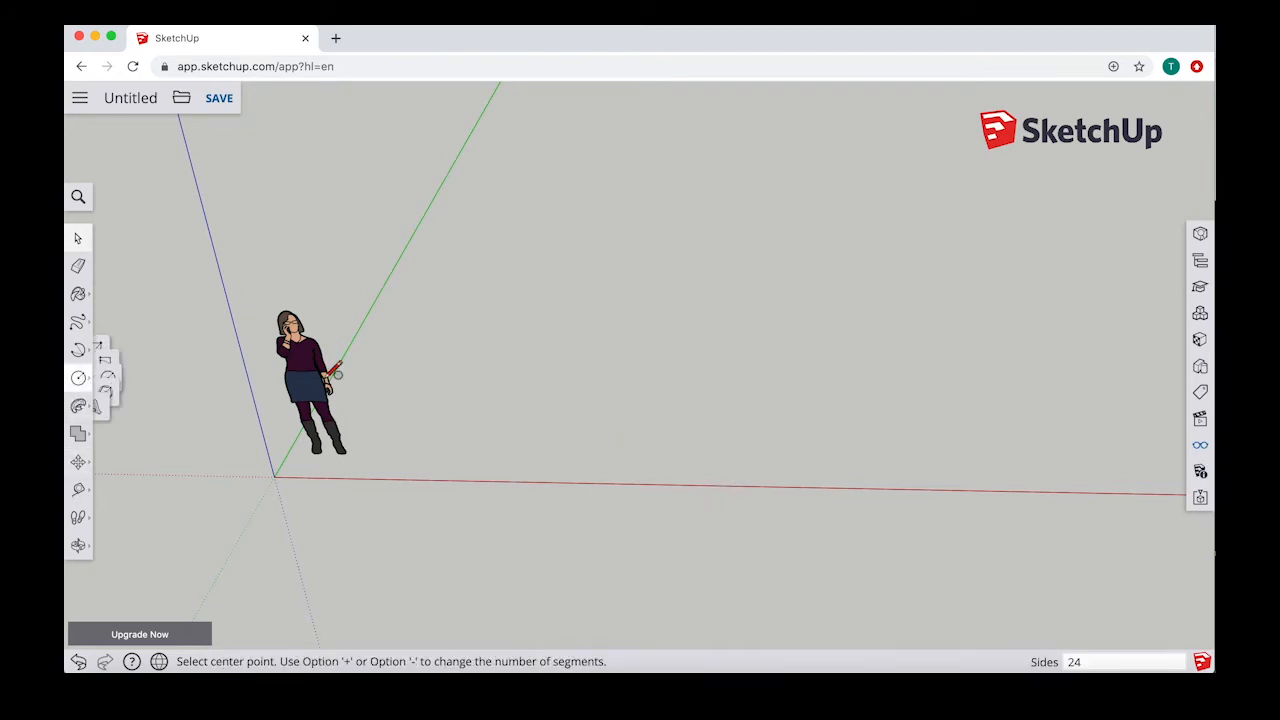
click(601, 357)
click(677, 384)
middle_drag(594, 297, 575, 395)
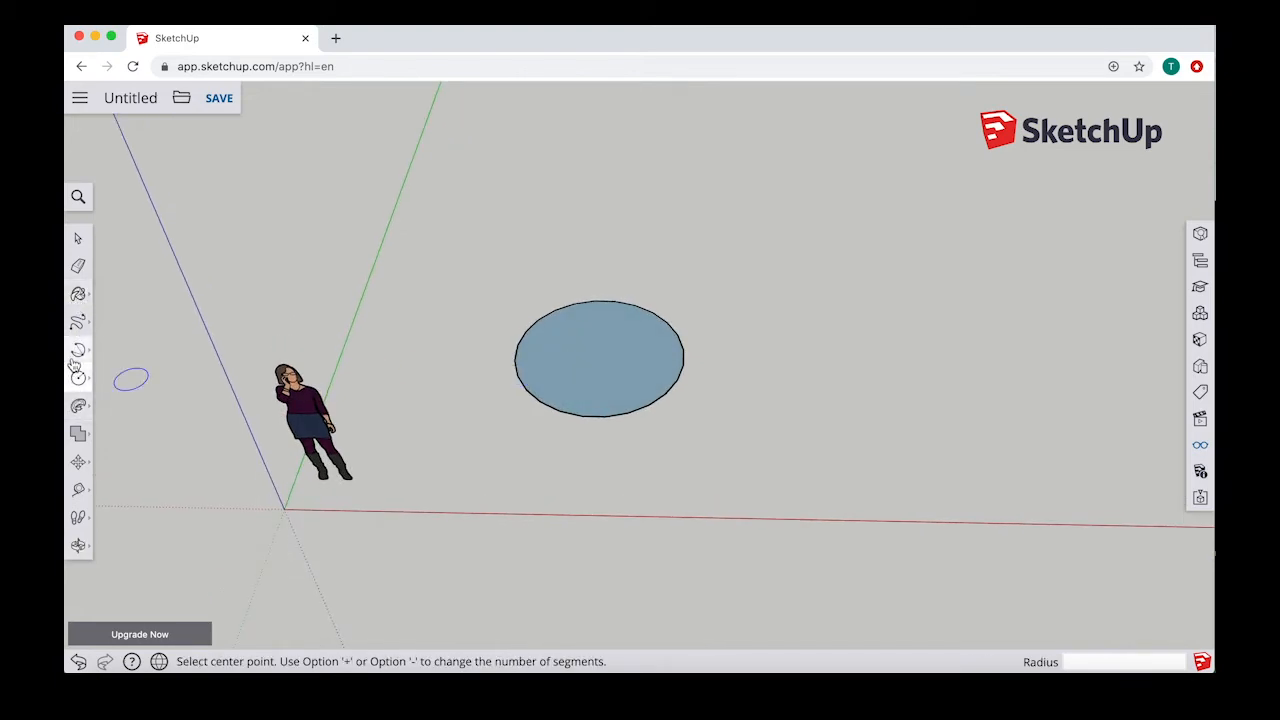
Step: Offset the circle's edge once inward and once outward by 100 mm to form two concentric rings
click(78, 405)
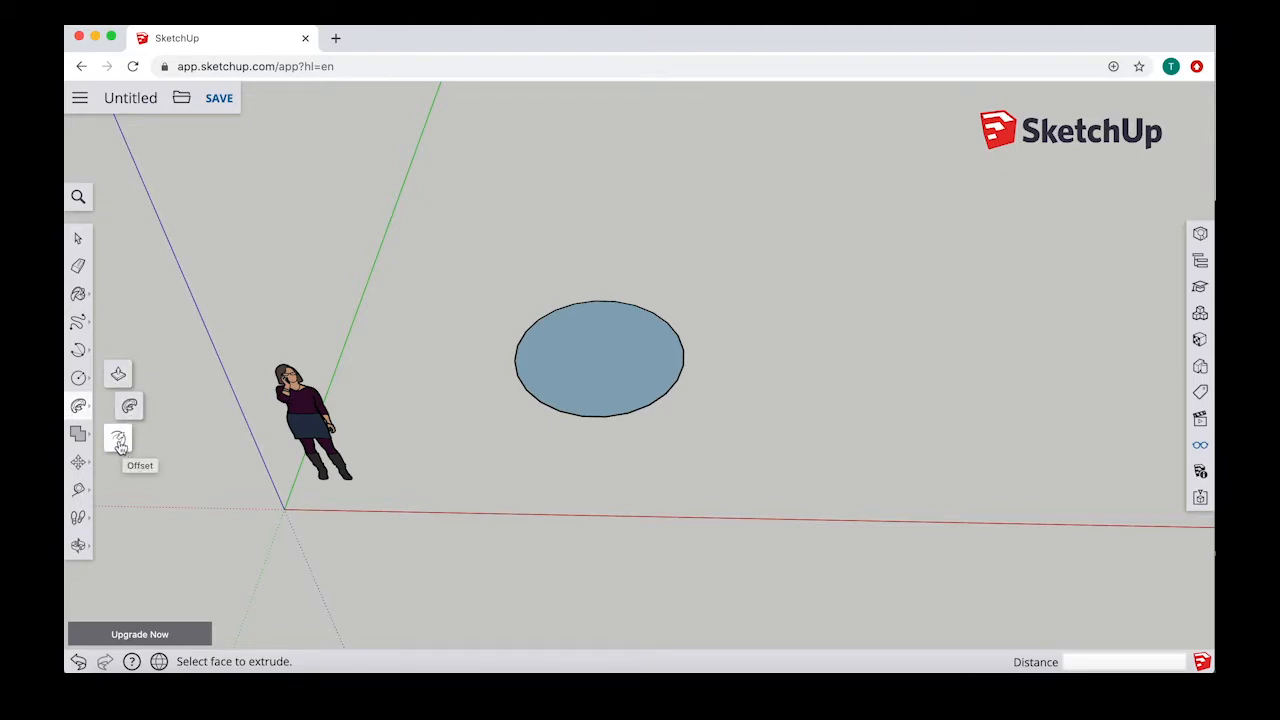
click(118, 442)
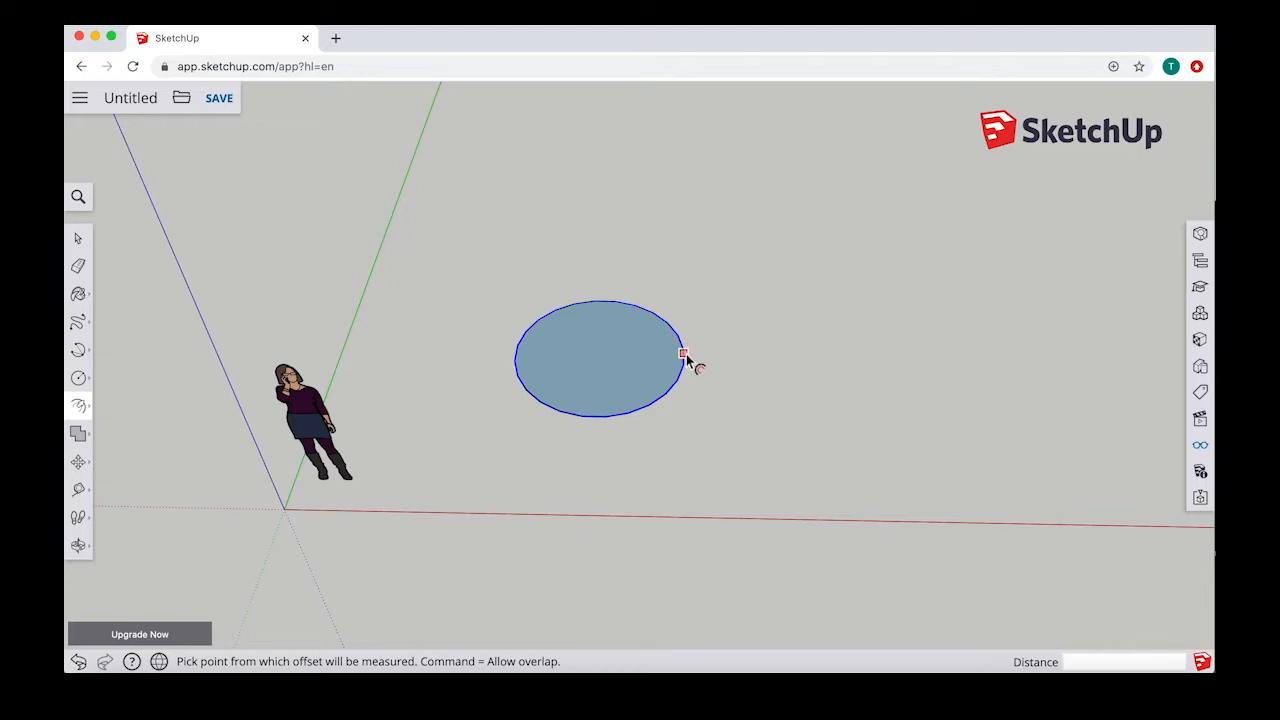
click(683, 354)
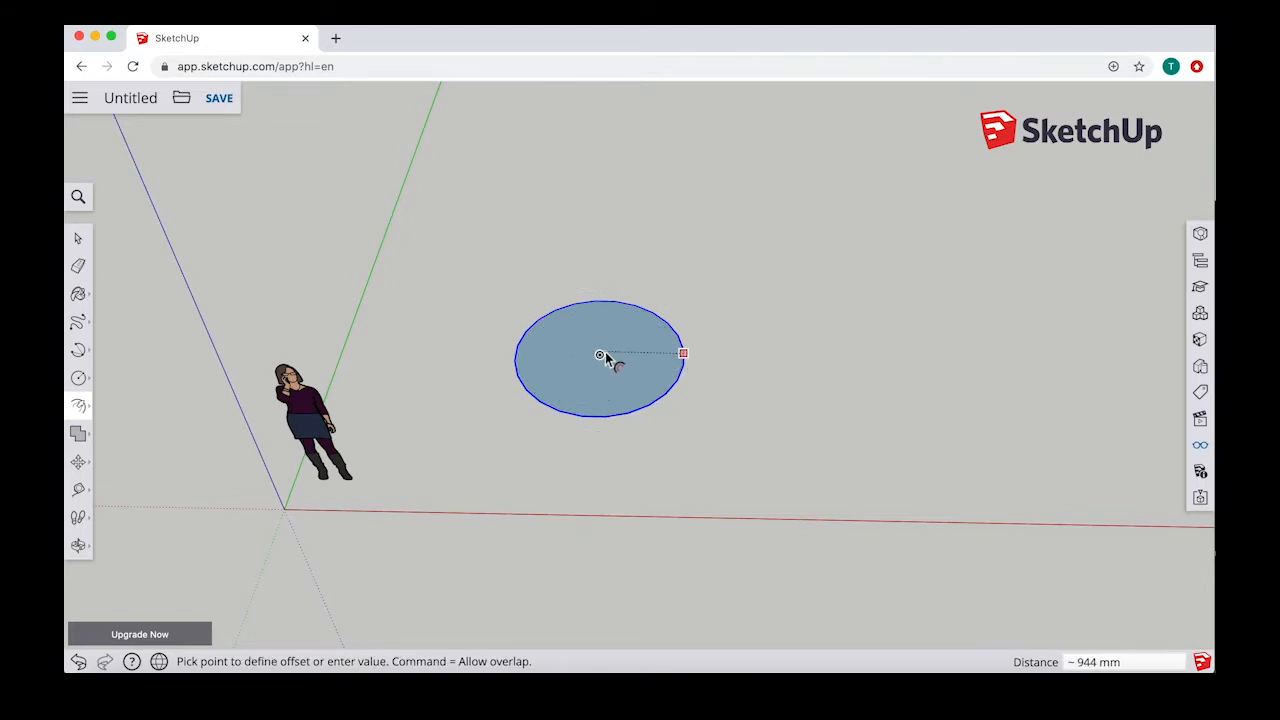
click(670, 359)
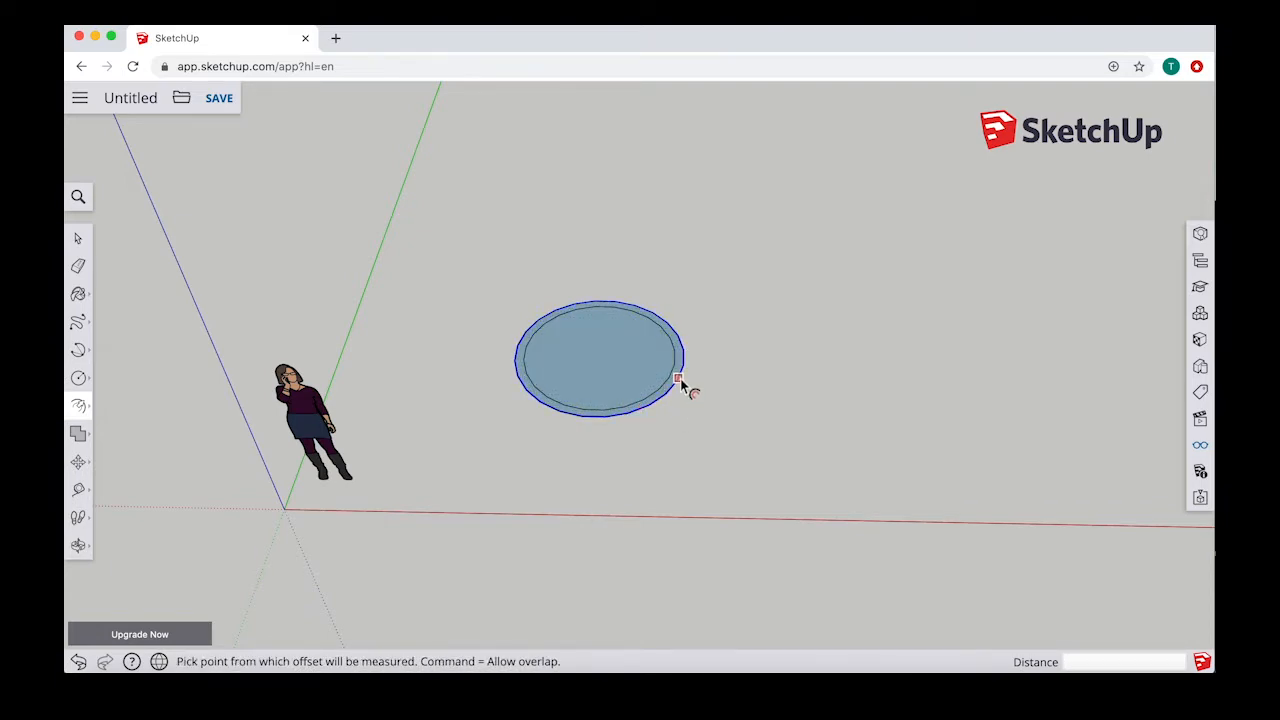
click(679, 379)
text(100)
key(Return)
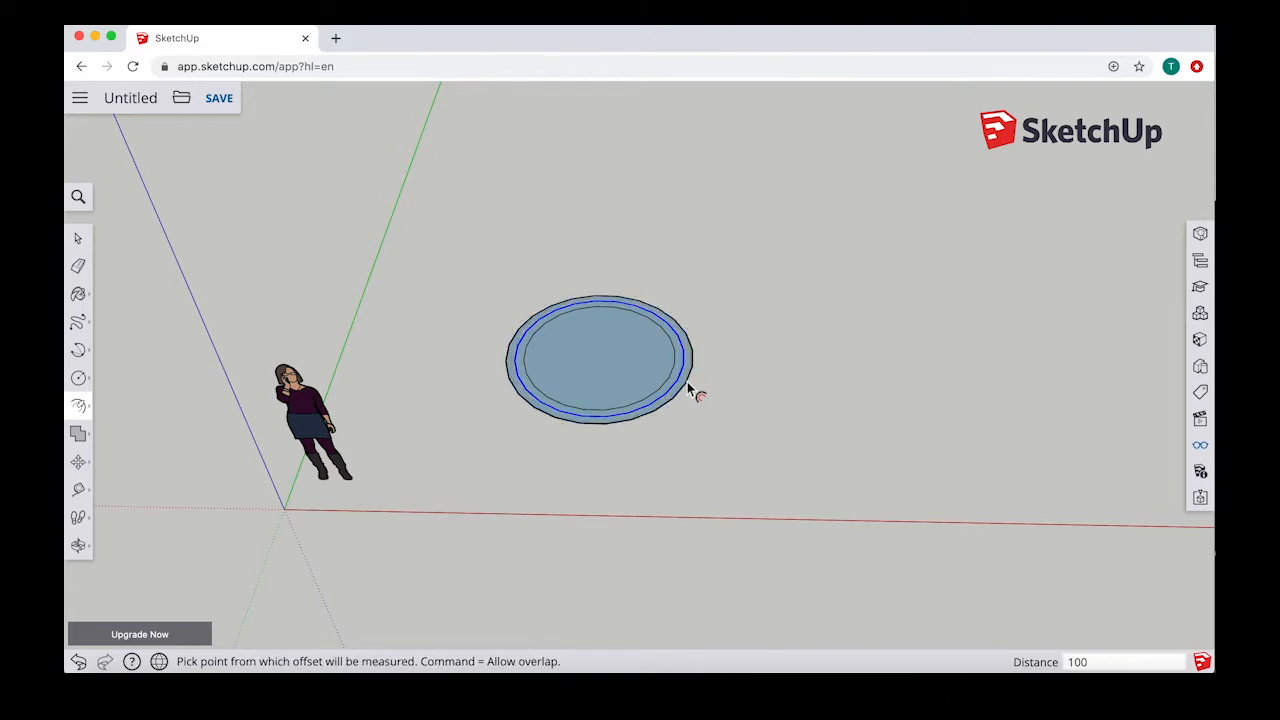
Step: Push/Pull the middle ring up about 801 mm and the inner disc up about 1431 mm
middle_drag(629, 414, 590, 415)
scroll(590, 415, up, 3)
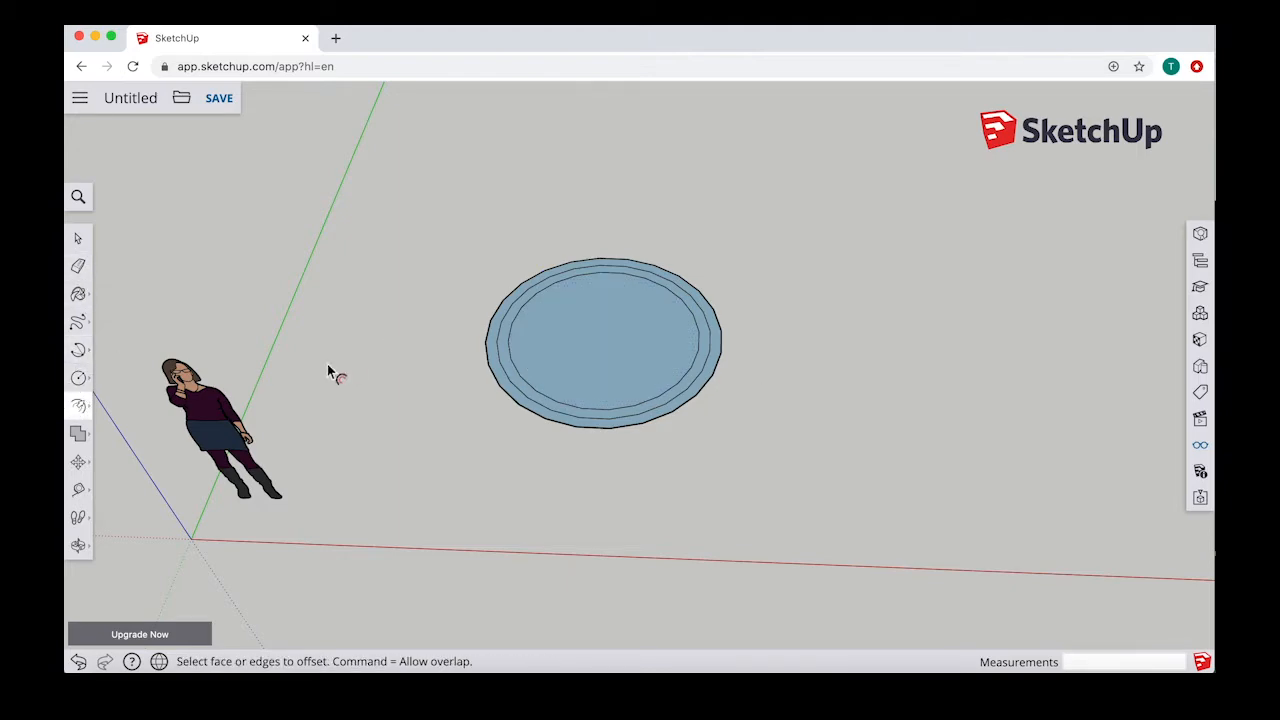
click(77, 405)
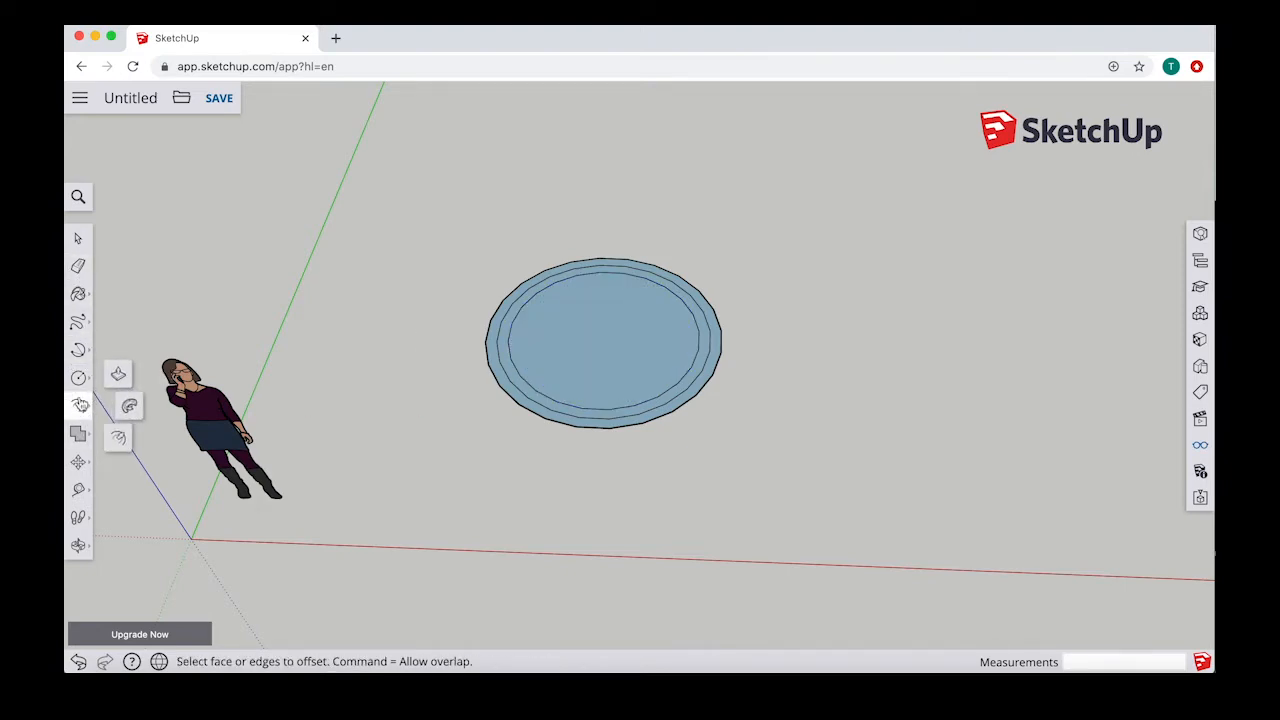
click(77, 405)
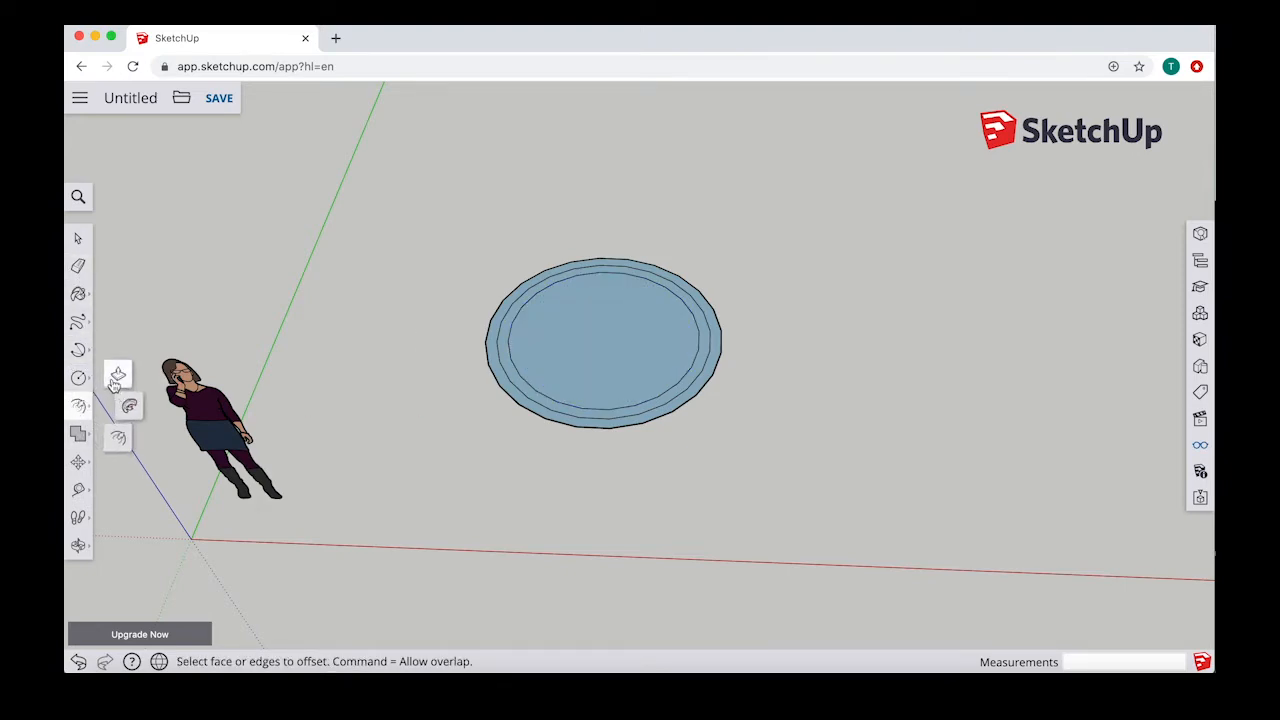
click(113, 382)
click(690, 395)
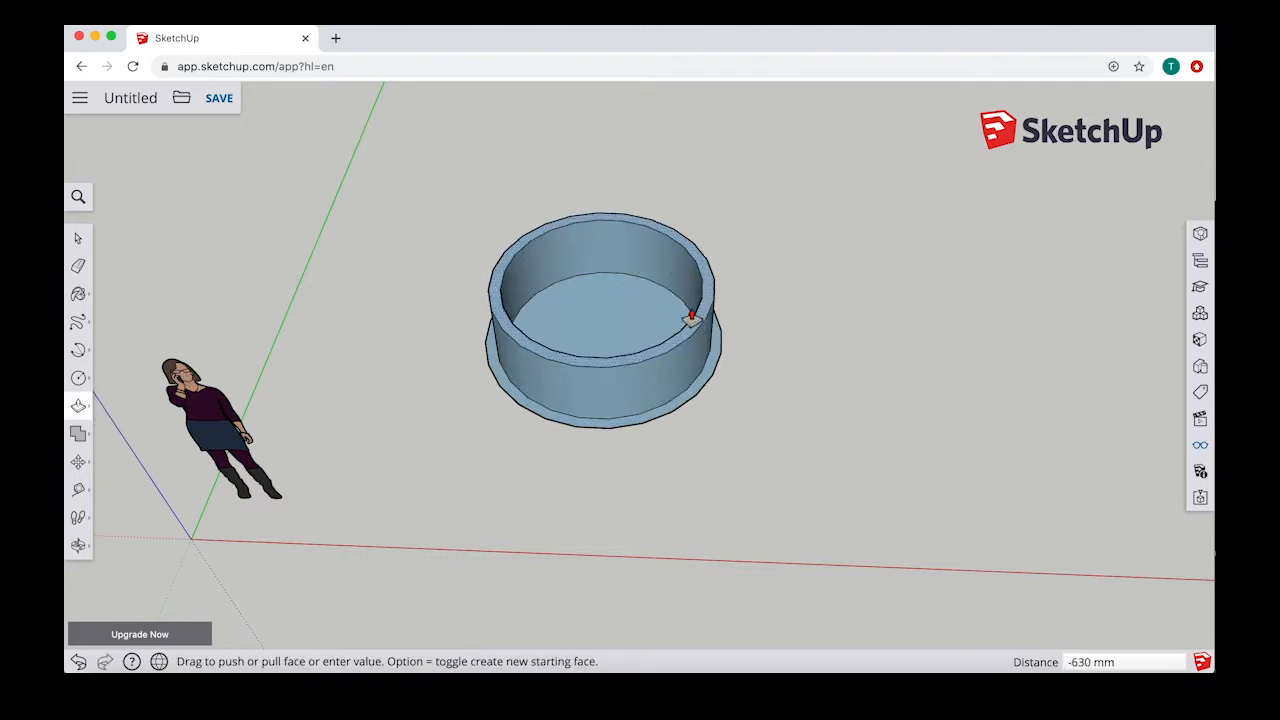
click(690, 318)
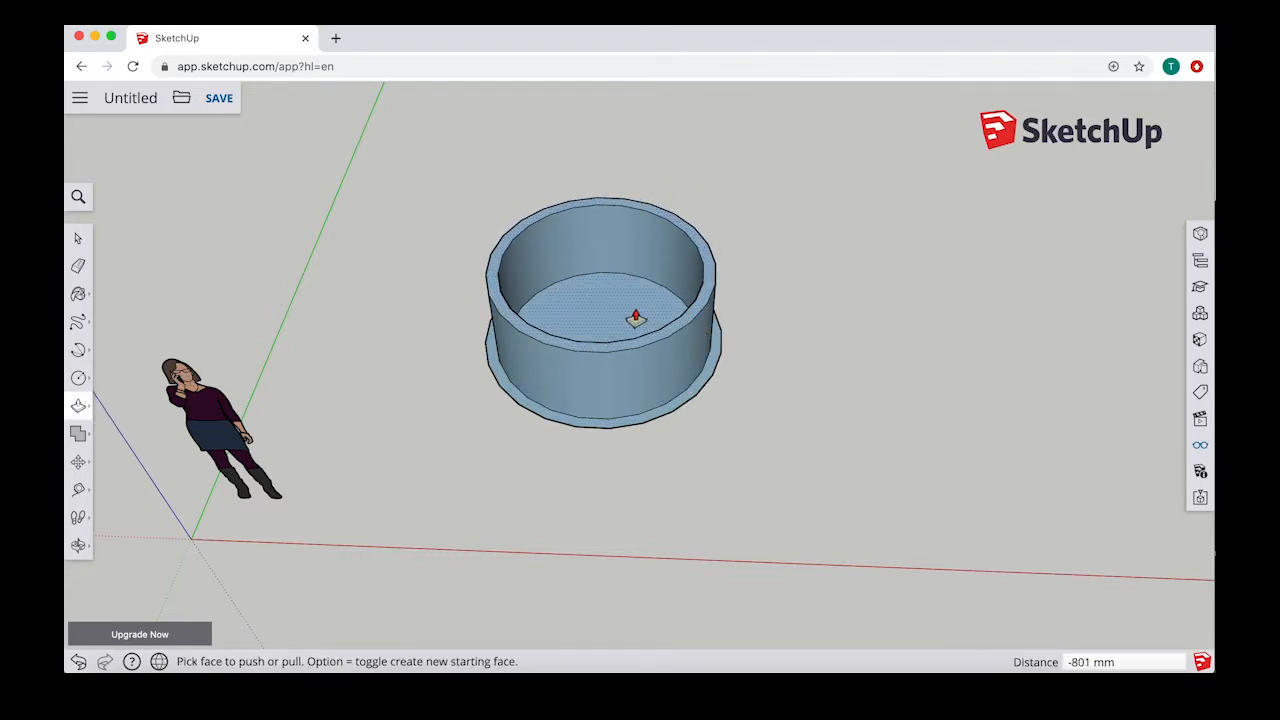
click(634, 316)
click(614, 197)
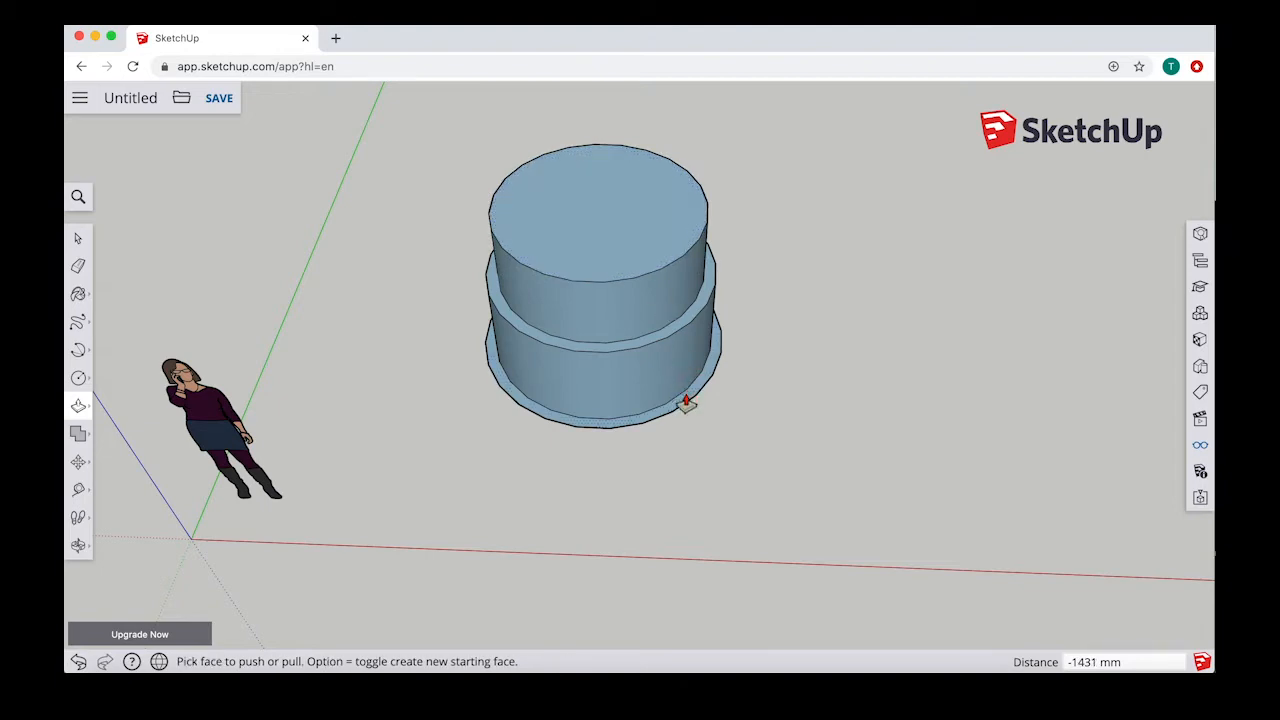
Step: Push/Pull the outer ring up 801 mm, level with the middle ring, and raise it about 979 mm more
click(686, 403)
click(716, 248)
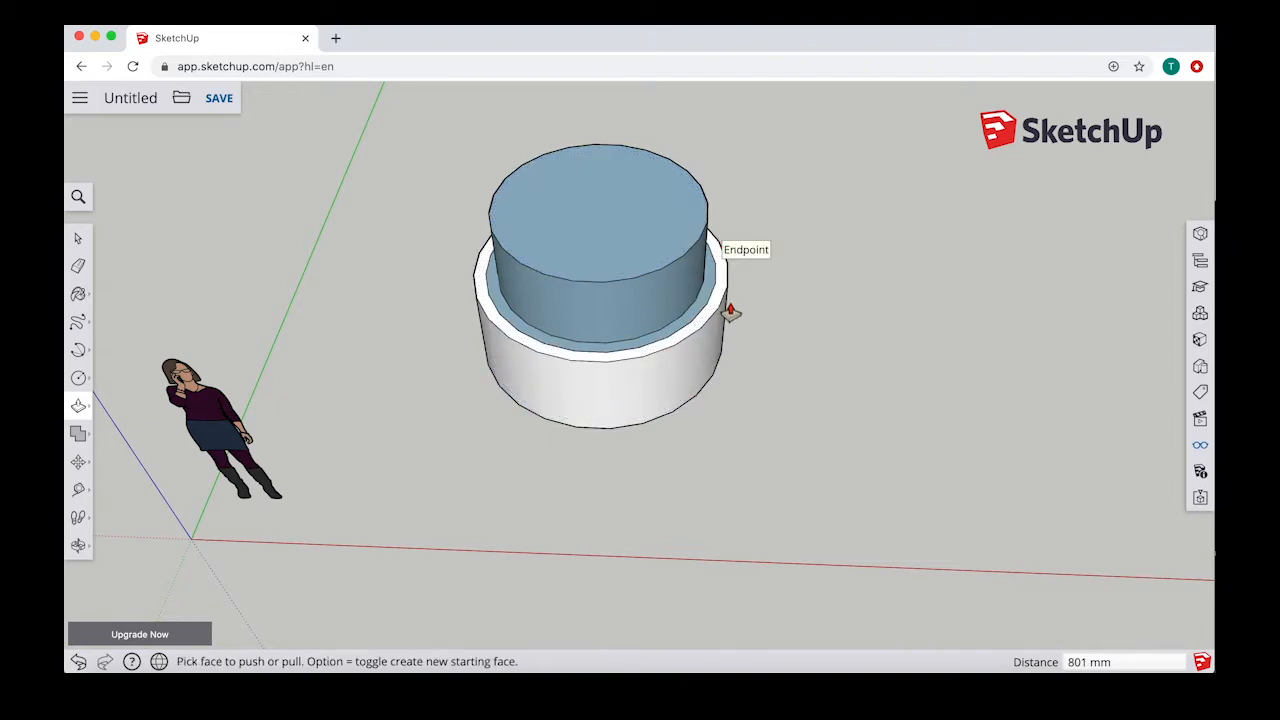
click(722, 296)
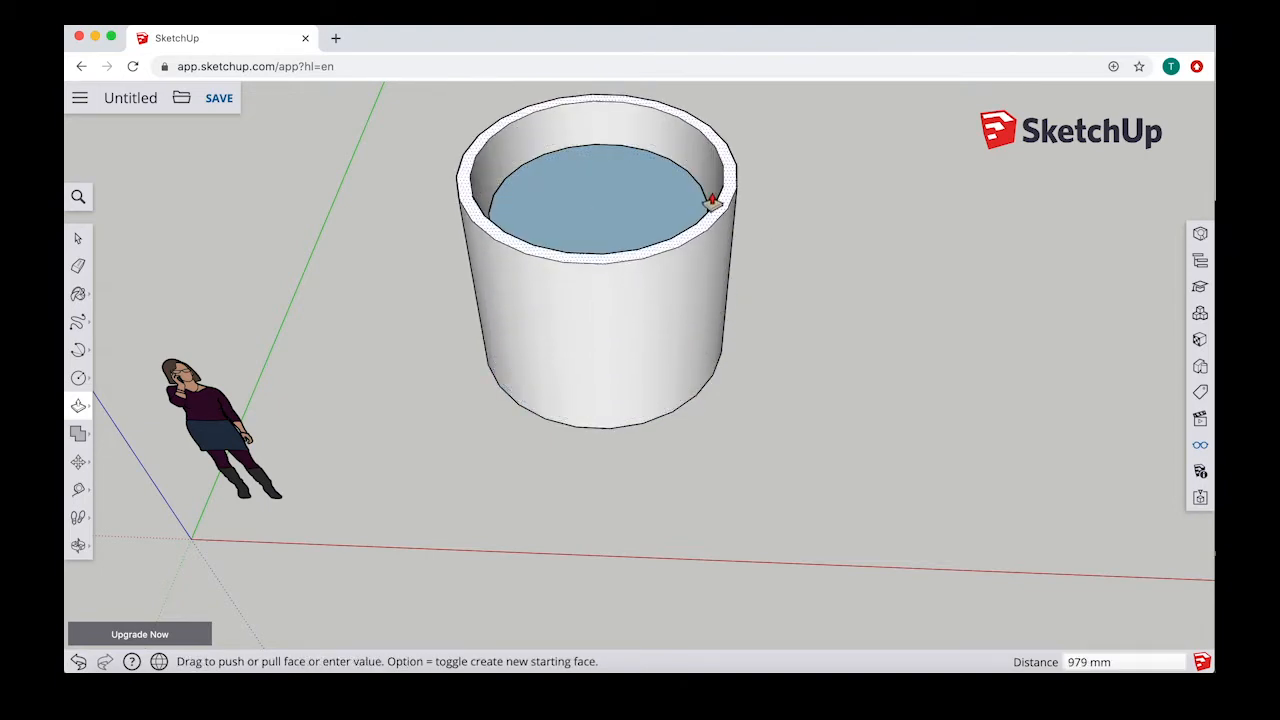
click(708, 200)
Step: Examine the cylindrical container and its recessed inner disc from several angles and distances
middle_drag(693, 188, 716, 216)
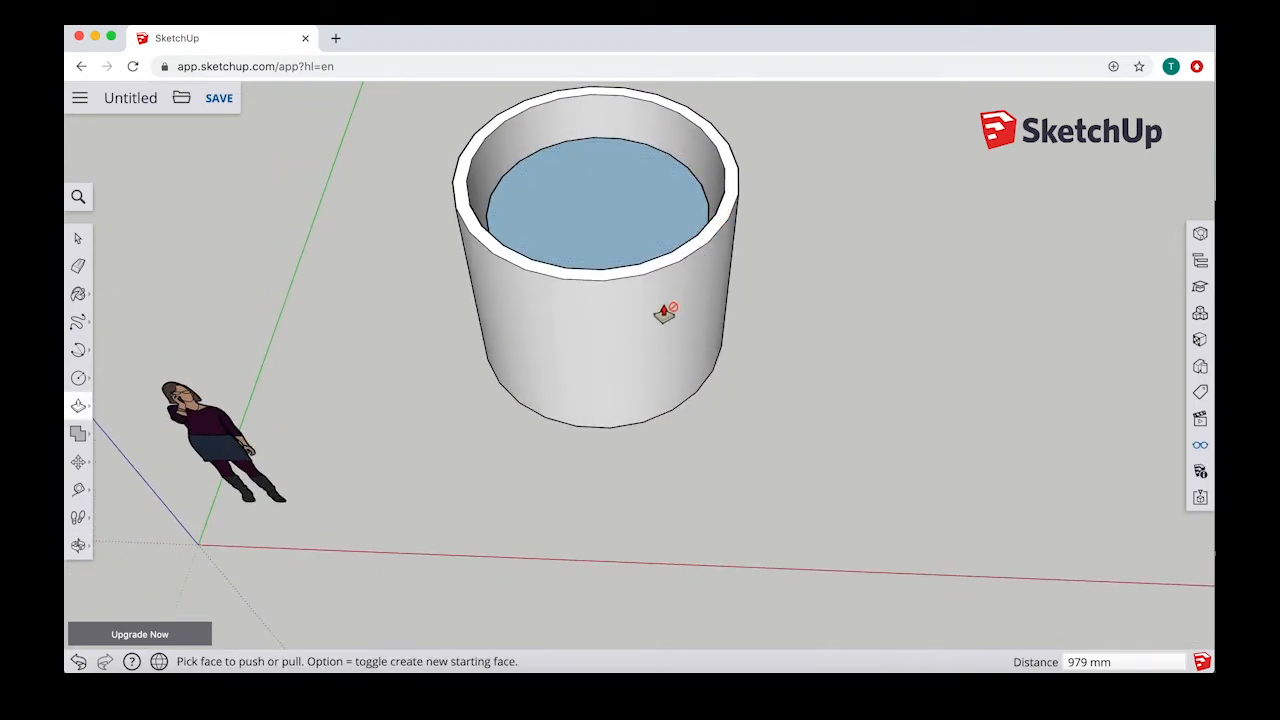
middle_drag(664, 313, 708, 420)
scroll(674, 448, up, 5)
scroll(662, 458, down, 8)
middle_drag(598, 427, 645, 428)
scroll(612, 424, up, 5)
scroll(592, 410, down, 8)
scroll(870, 423, up, 4)
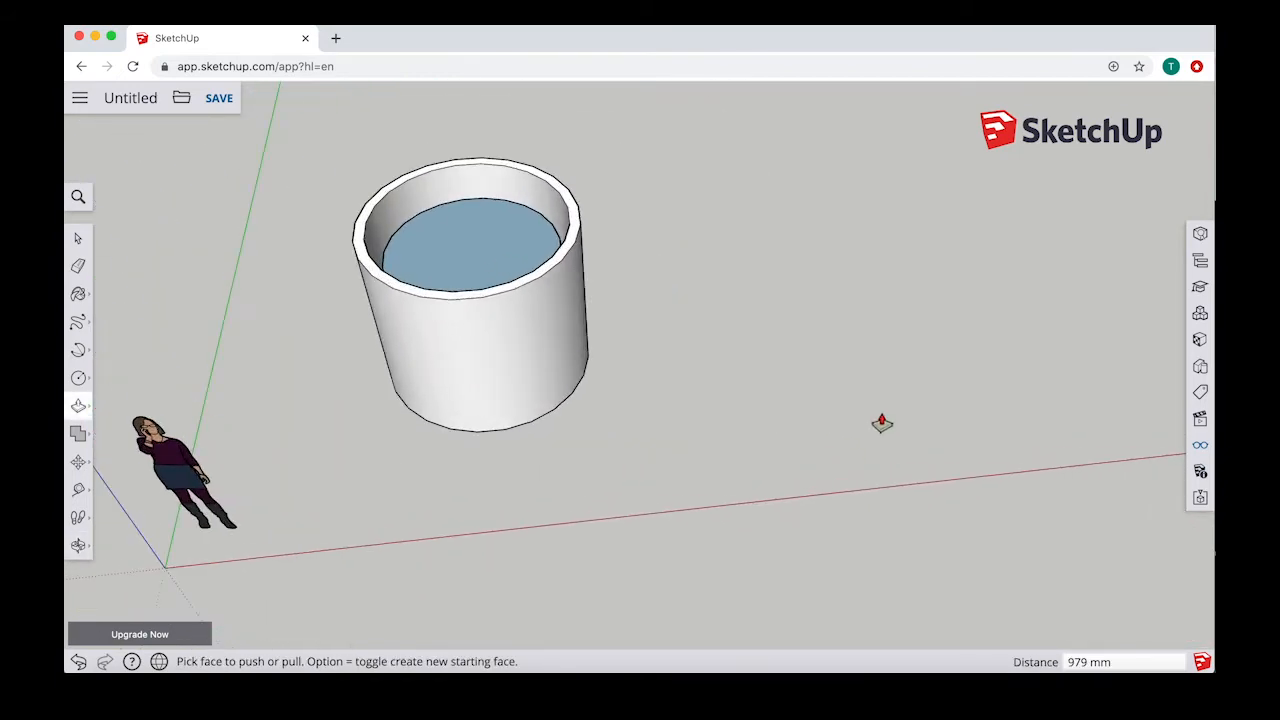
scroll(881, 423, down, 3)
Step: Start a 3D text reading "hello" in the Open Sans Regular font
click(90, 418)
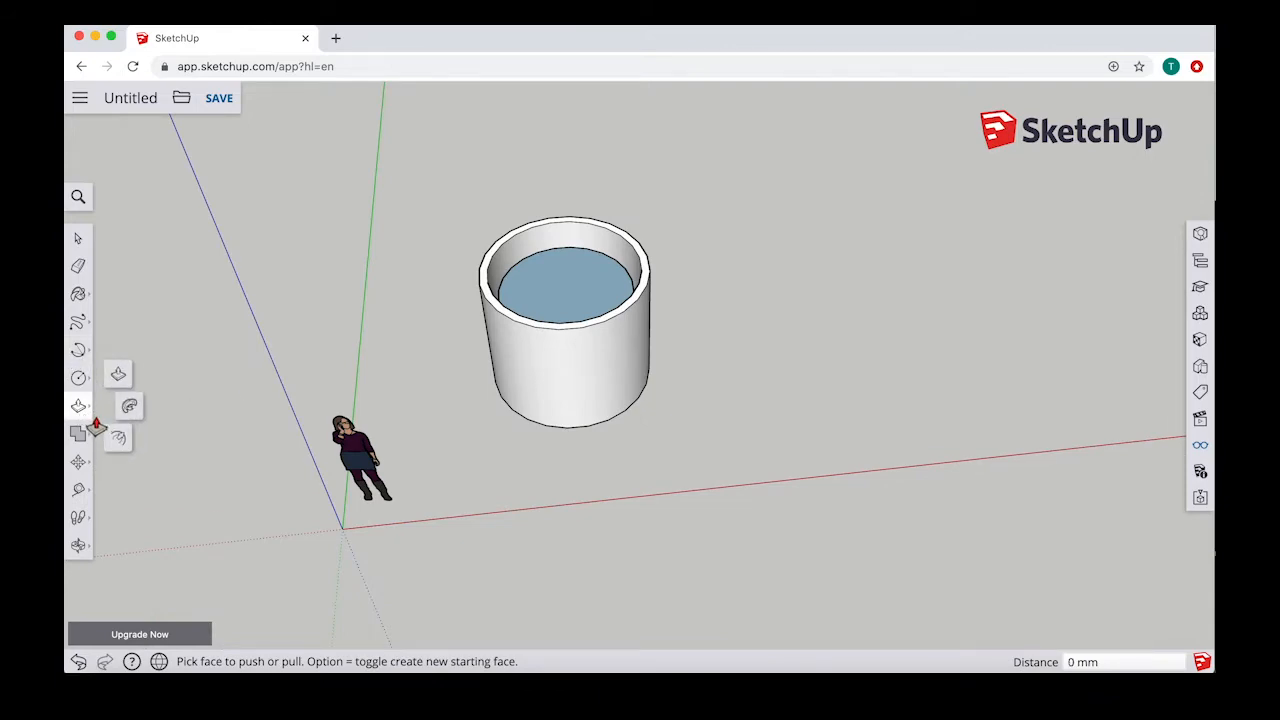
click(79, 378)
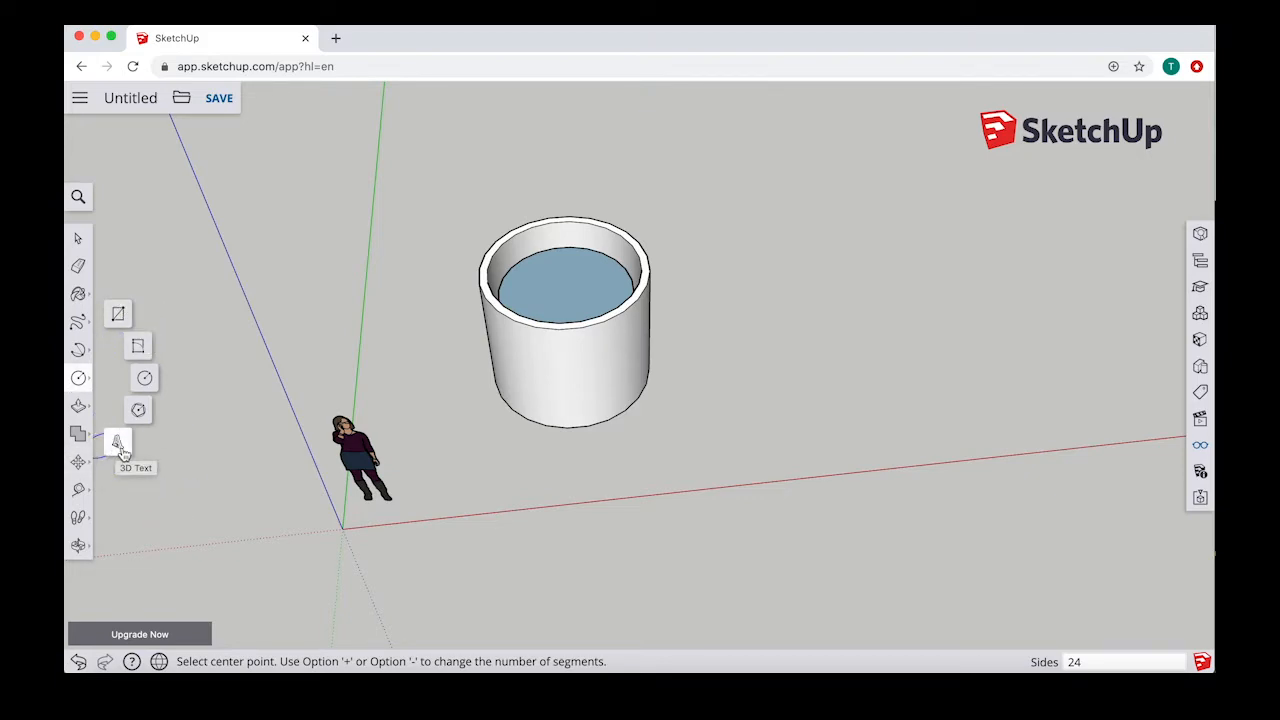
click(119, 446)
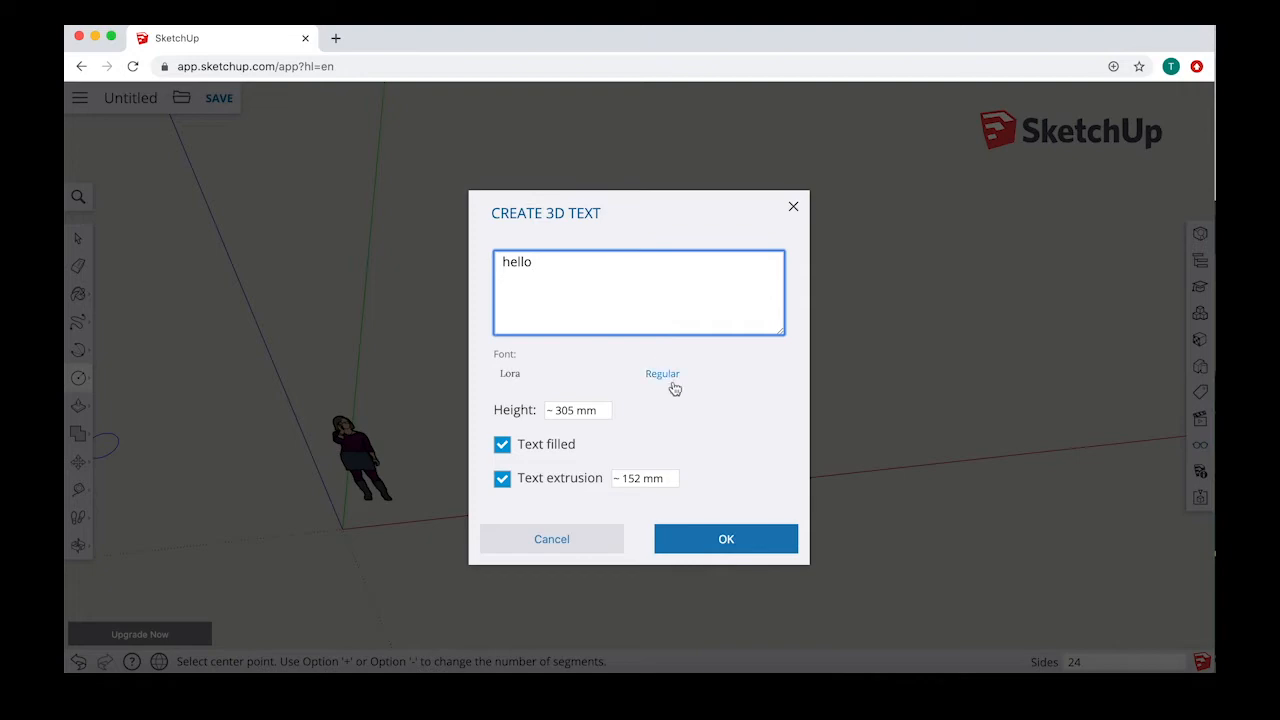
click(510, 374)
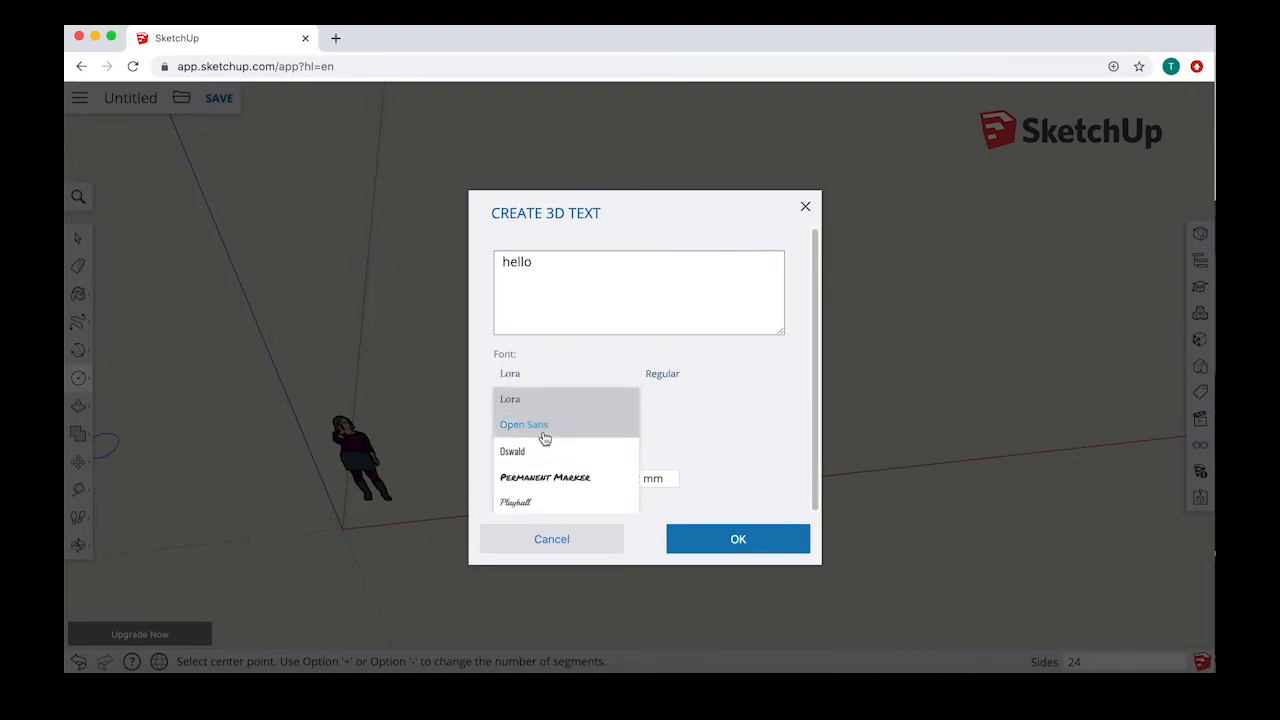
click(535, 430)
click(663, 374)
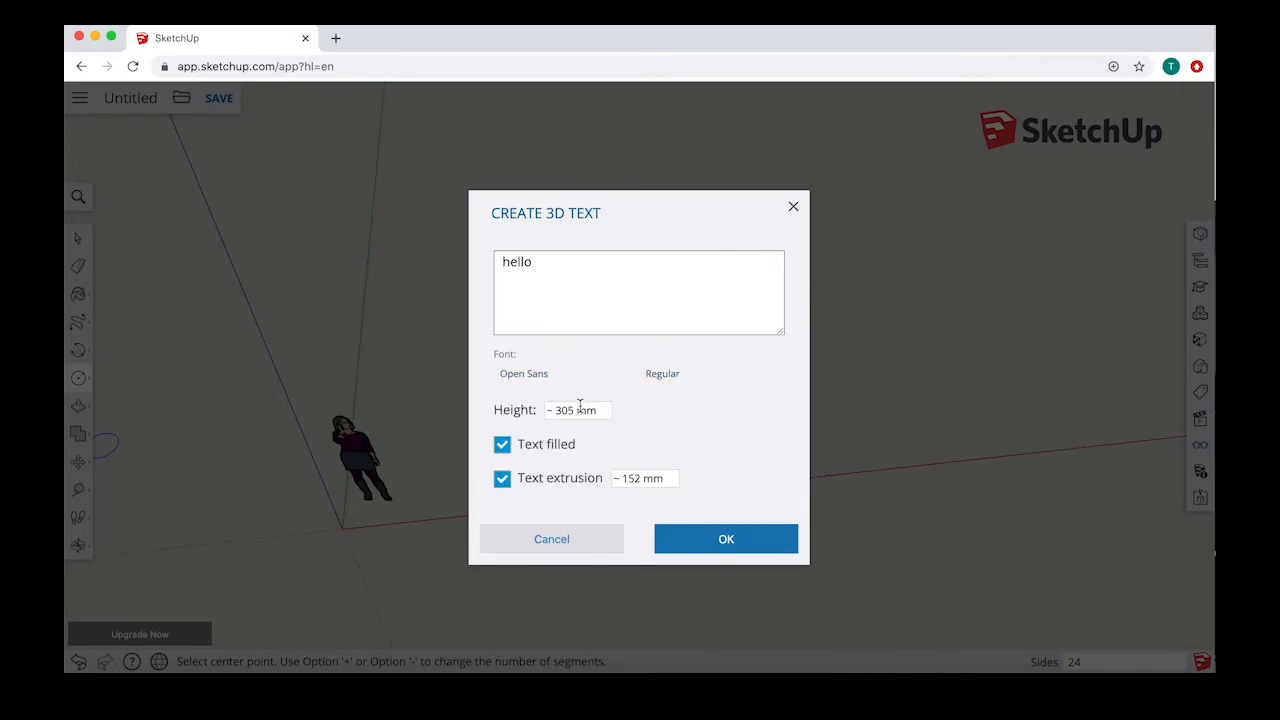
Step: Give the filled 3D text a 500 mm height and 200 mm extrusion, and place it on the ground beside the cylinder
drag(573, 407, 561, 407)
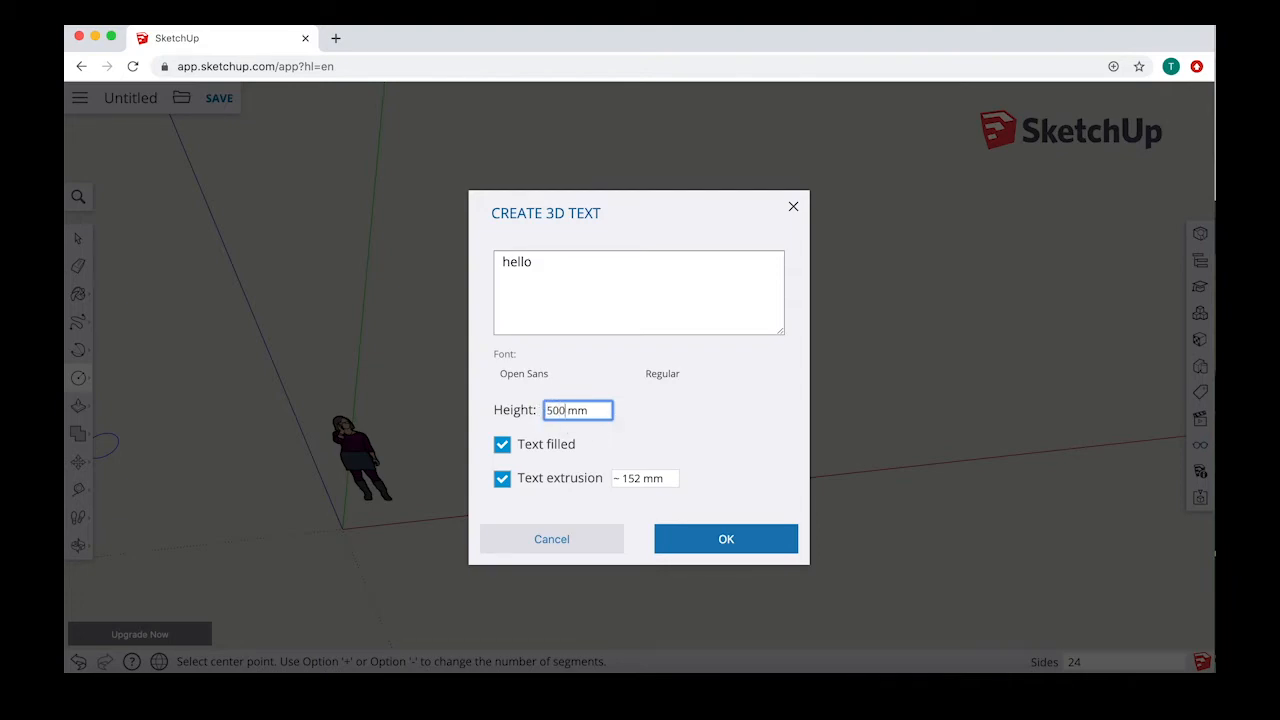
click(505, 447)
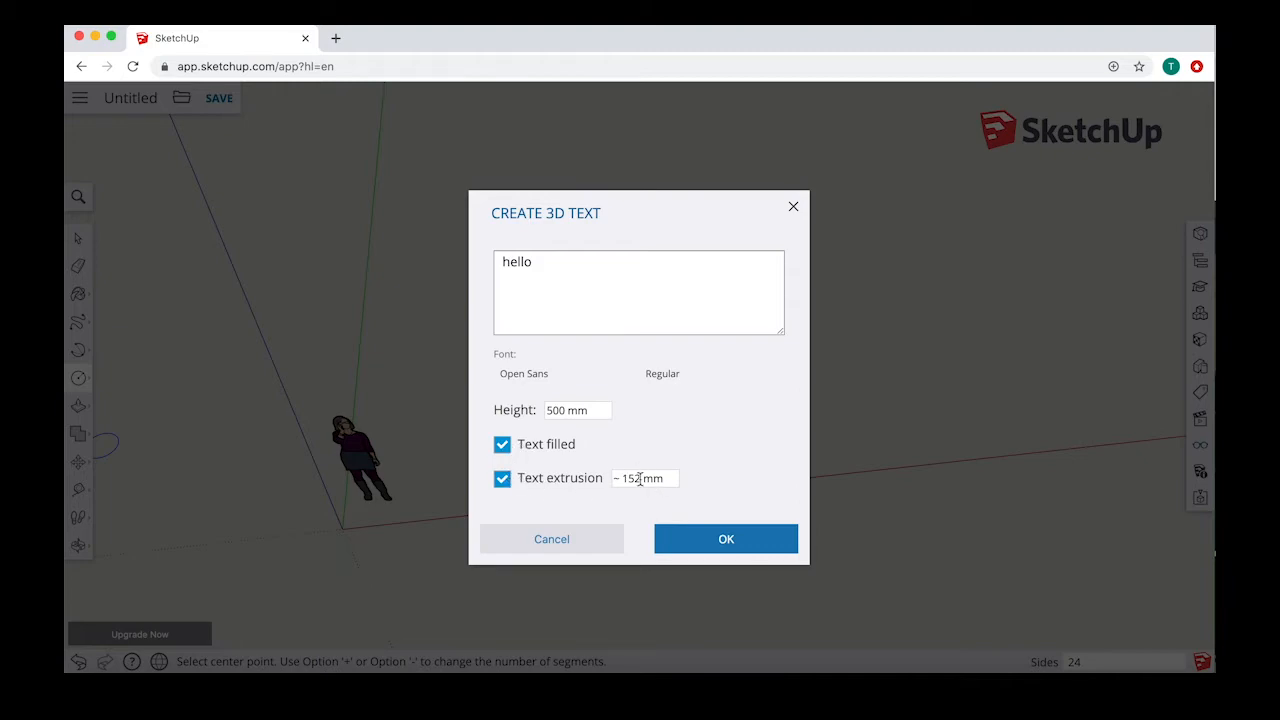
drag(640, 478, 614, 478)
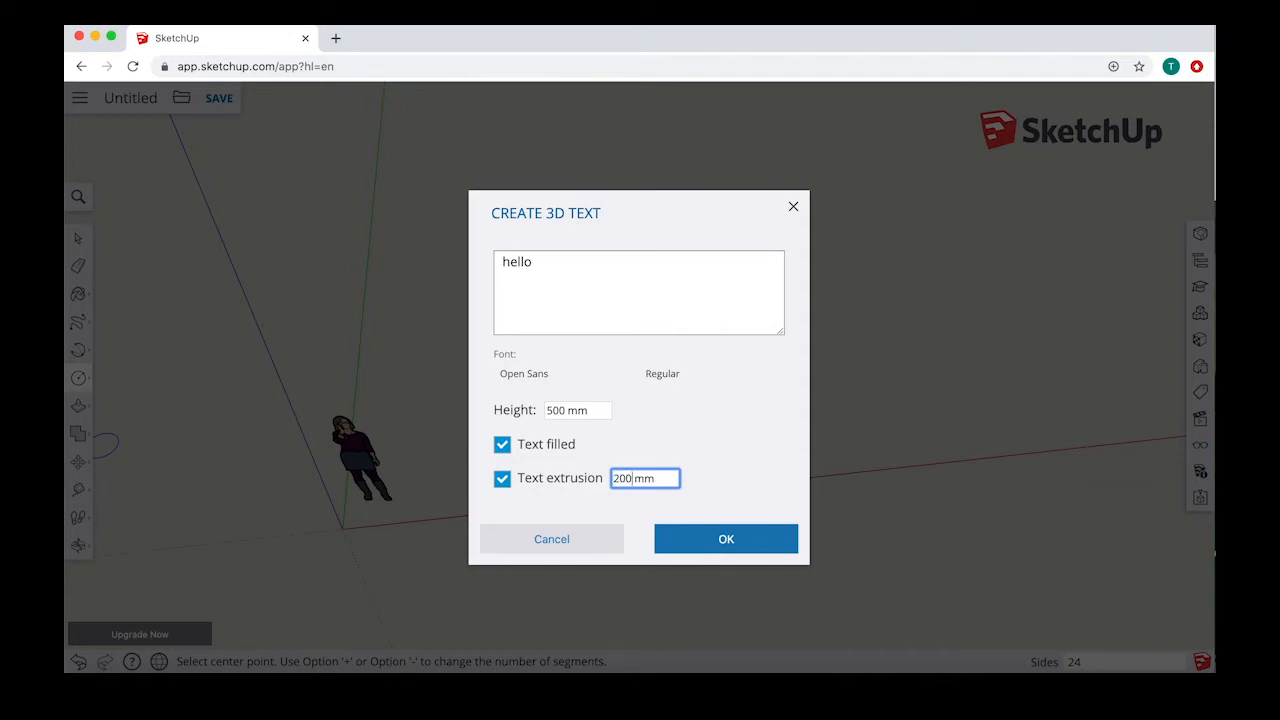
key(Return)
click(700, 543)
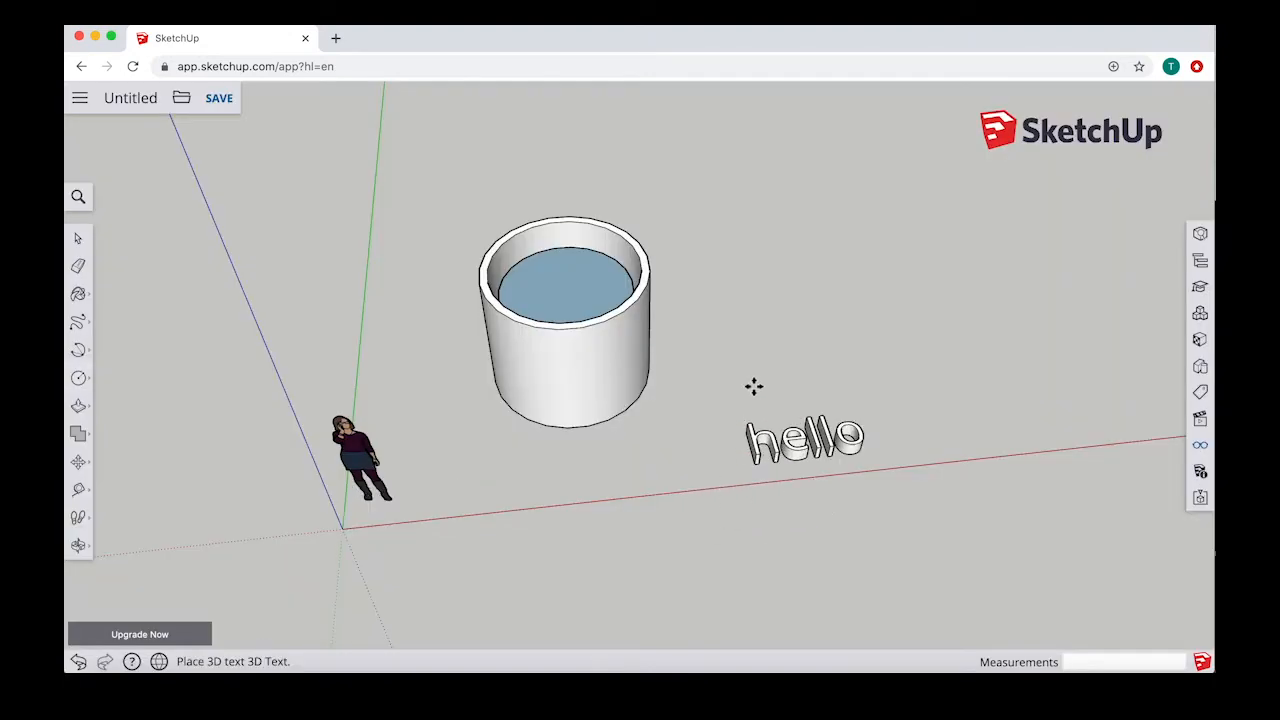
middle_drag(818, 378, 540, 306)
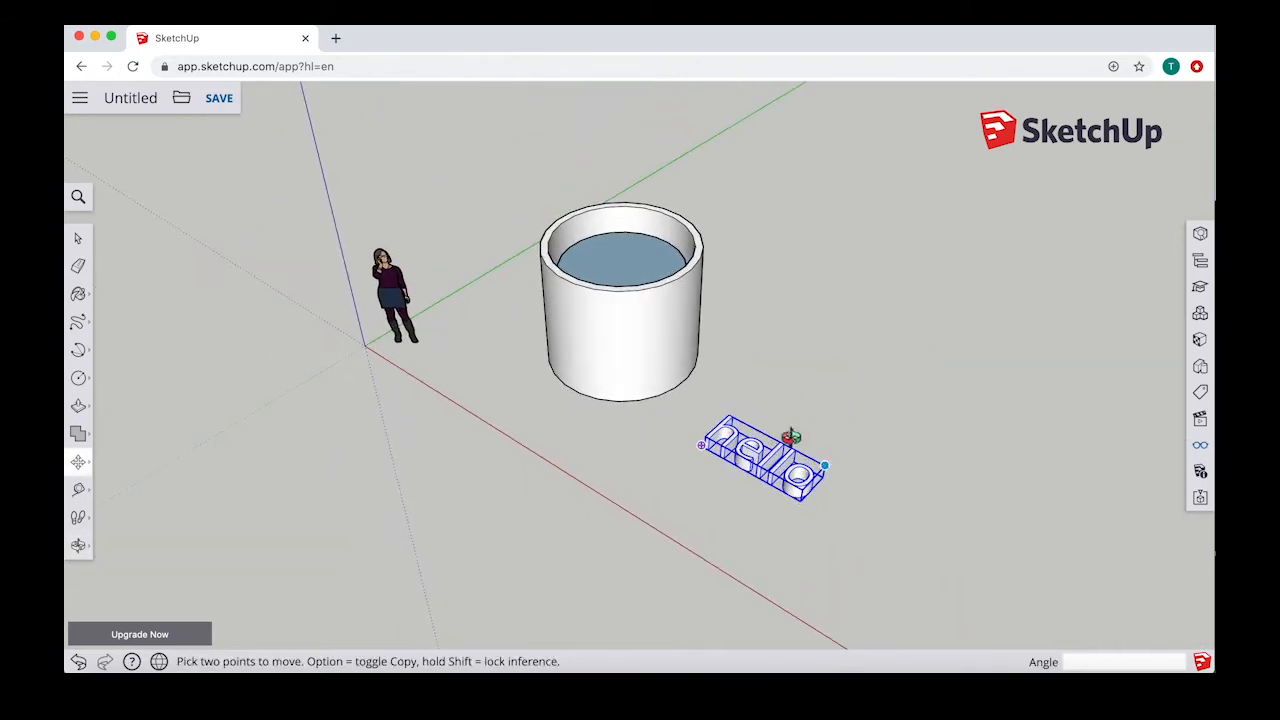
middle_drag(791, 437, 588, 300)
middle_drag(655, 447, 820, 400)
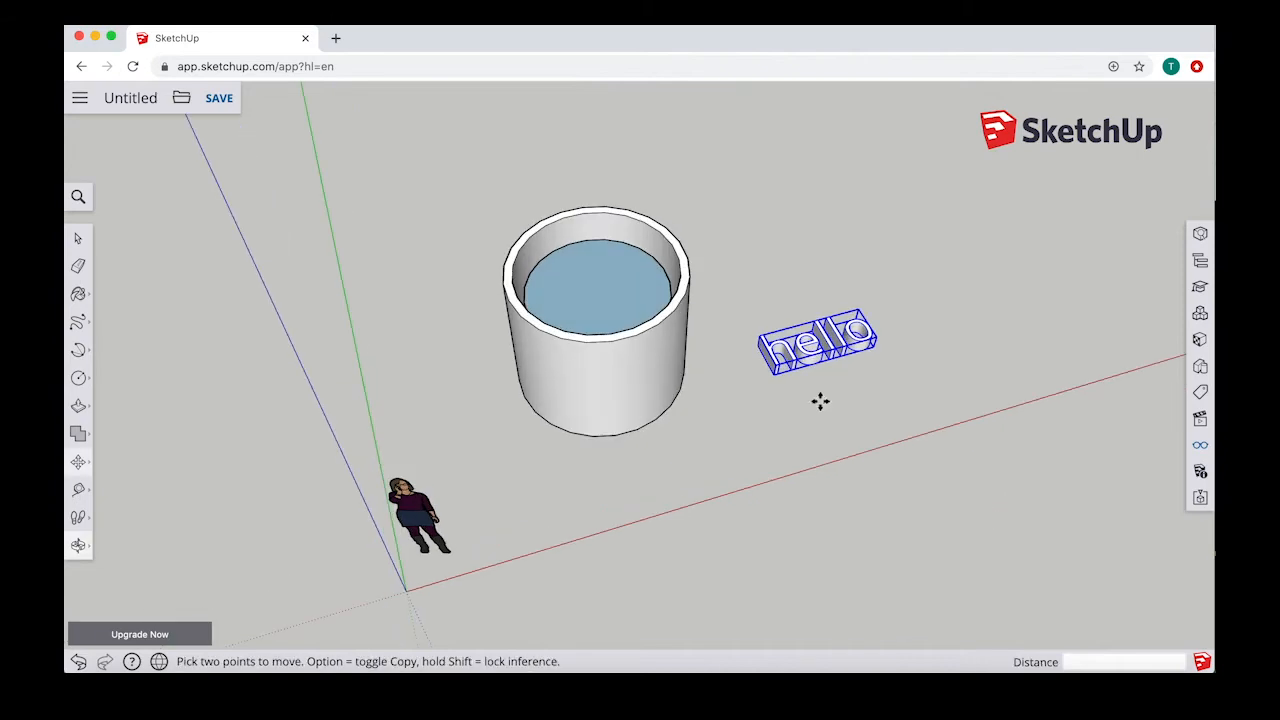
middle_drag(766, 360, 1021, 388)
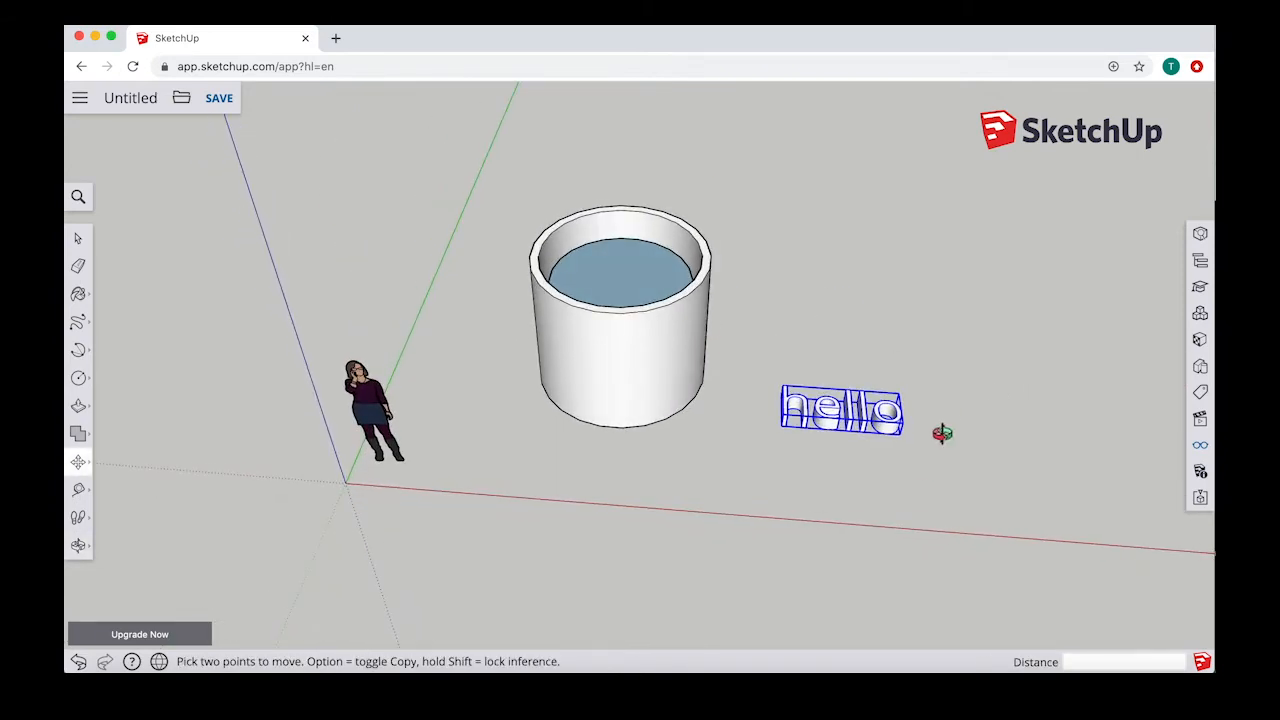
middle_drag(942, 432, 820, 450)
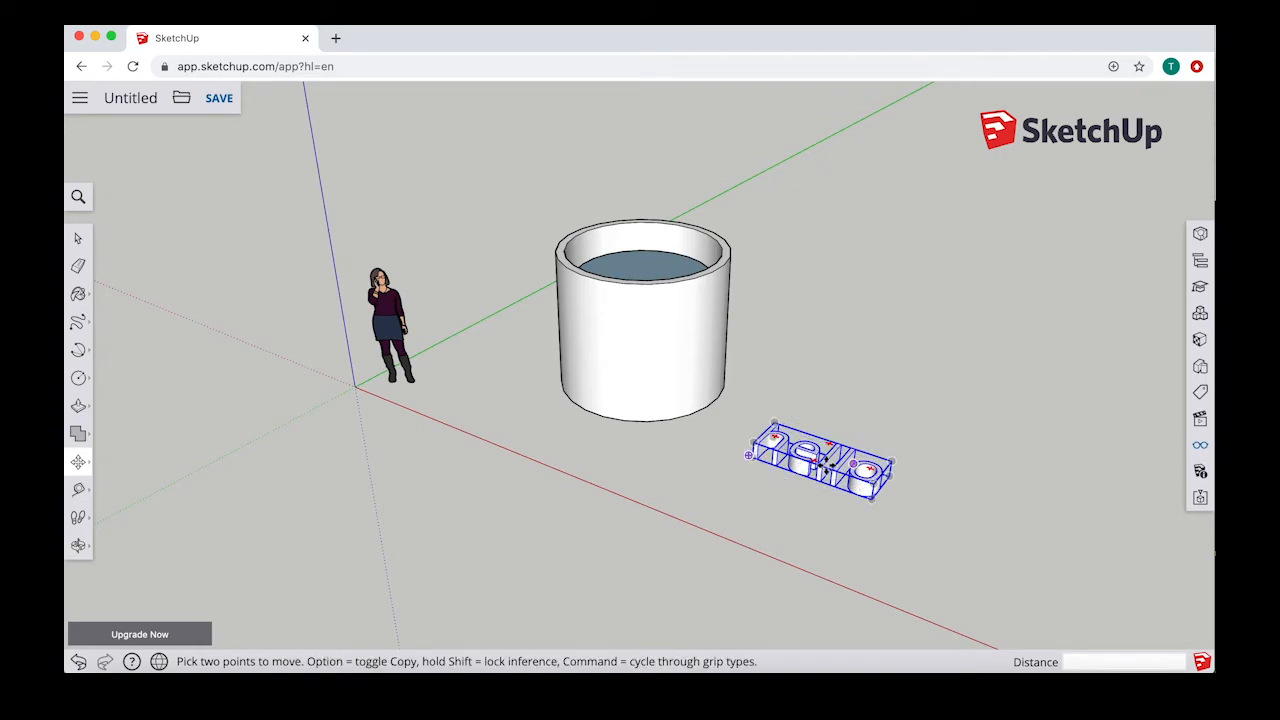
Step: Delete the "hello" 3D text beside the cylinder
middle_drag(712, 420, 833, 455)
key(Delete)
middle_drag(583, 414, 575, 440)
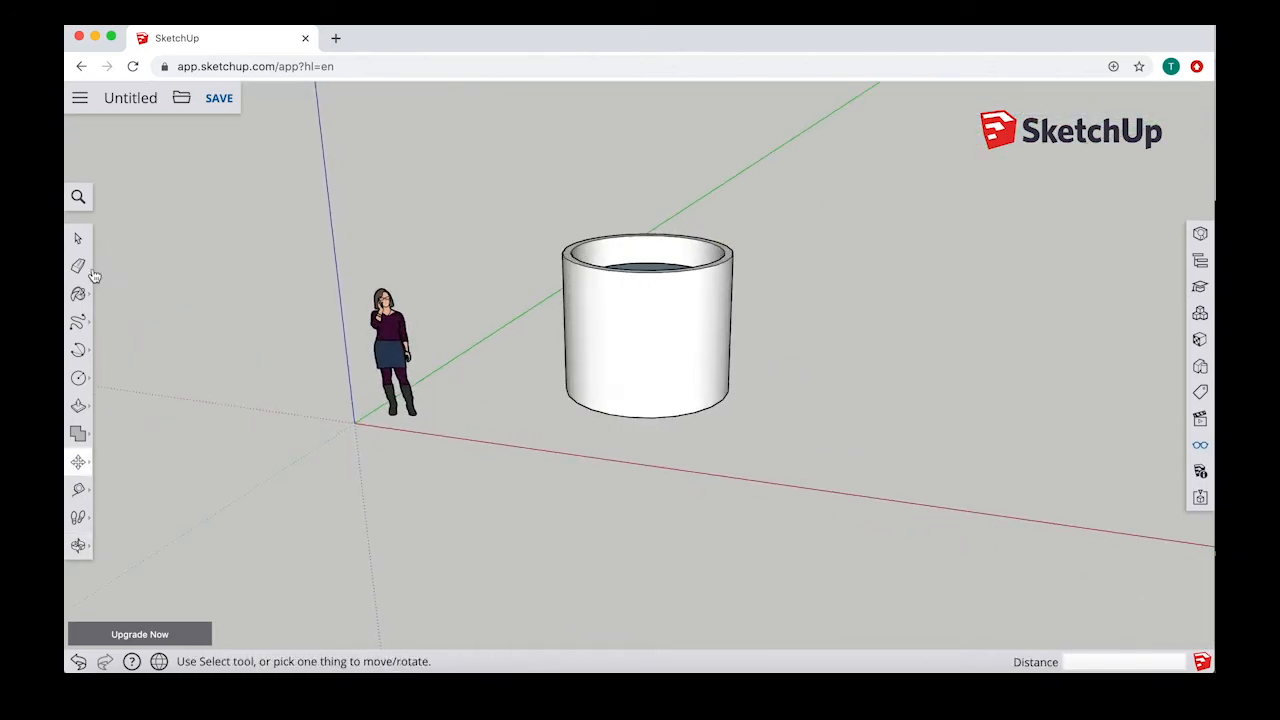
click(78, 238)
middle_drag(237, 271, 780, 370)
drag(513, 183, 818, 437)
click(825, 418)
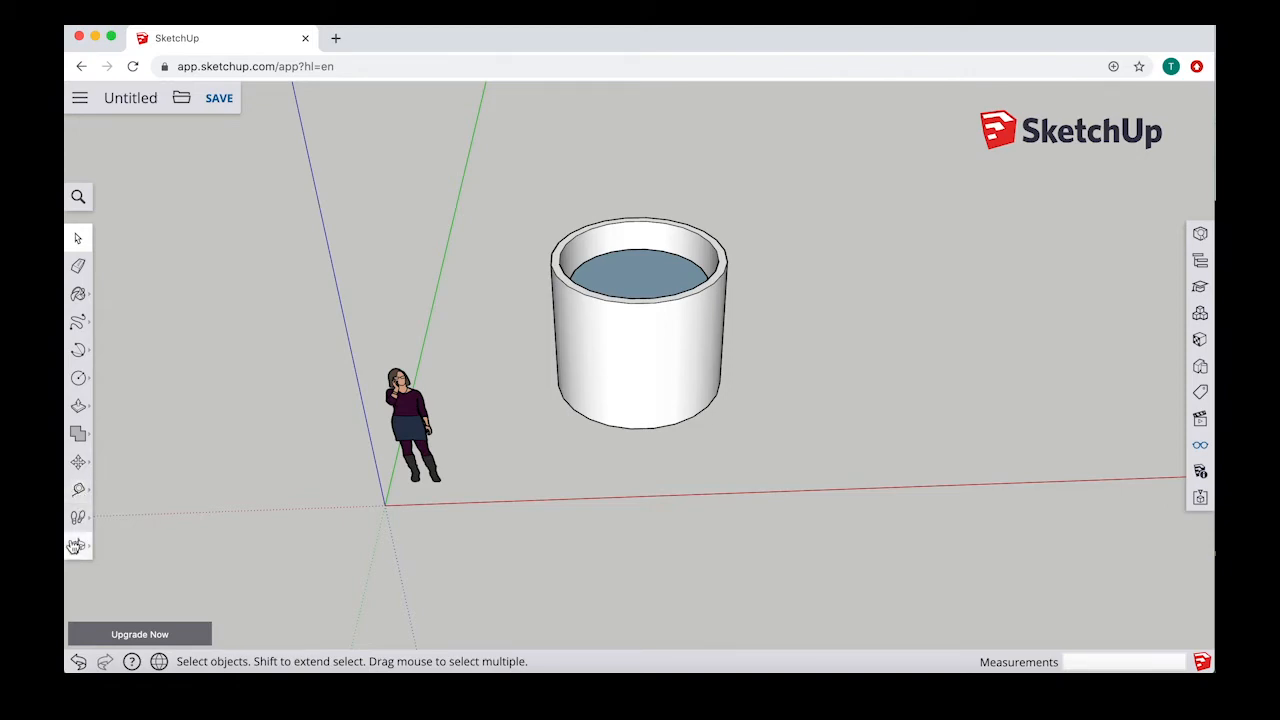
Step: Measure the cylinder's inner rim diameter, and the distance from the rim's centre to its outer edge, with Tape Measure
click(79, 490)
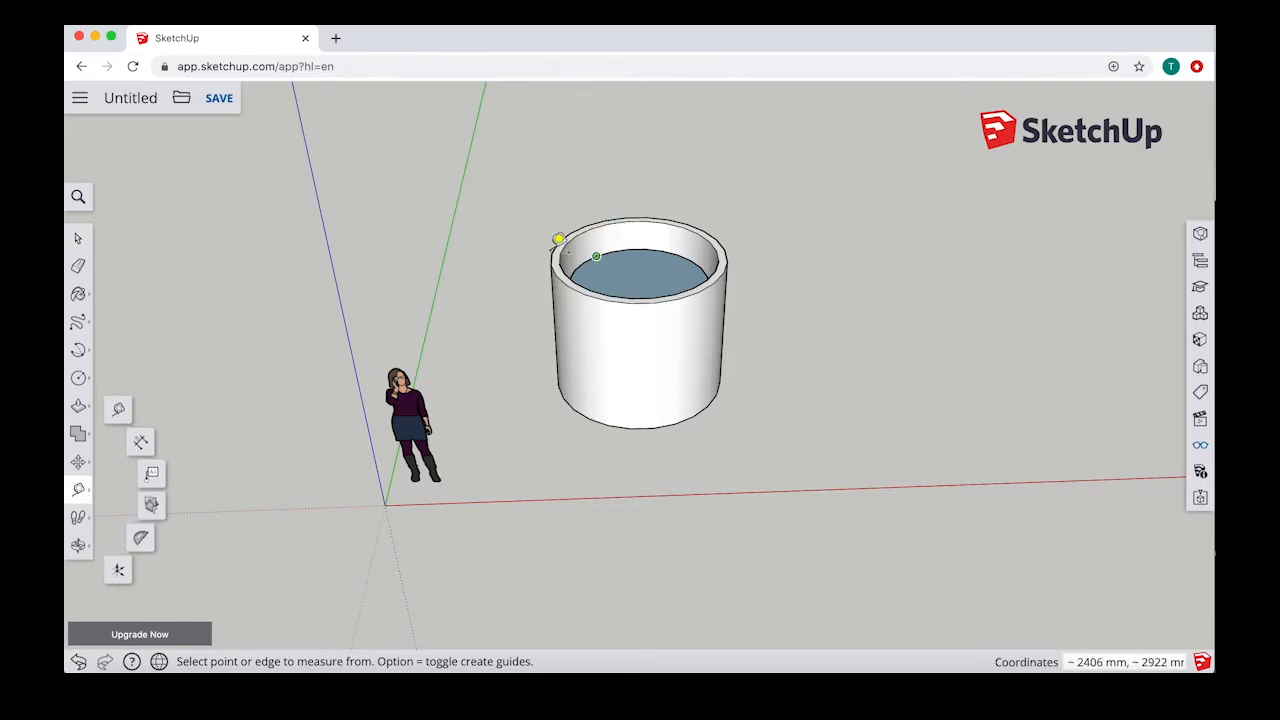
middle_drag(589, 220, 597, 283)
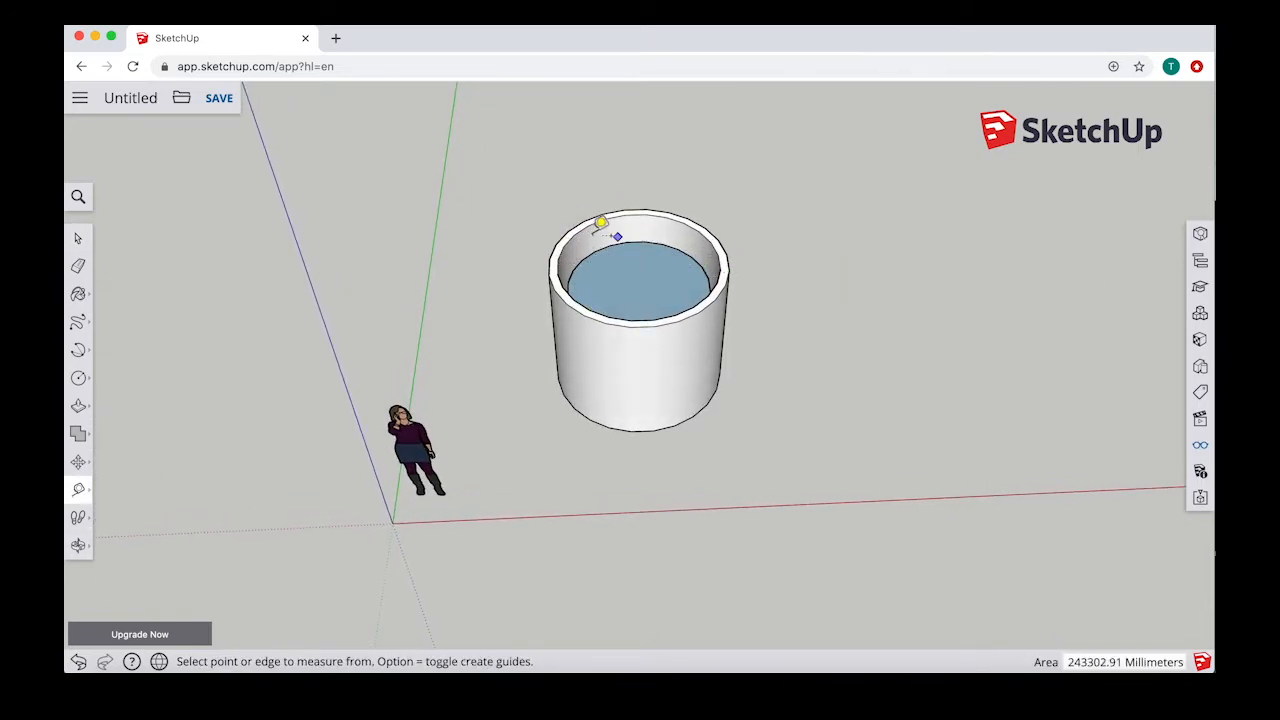
click(558, 260)
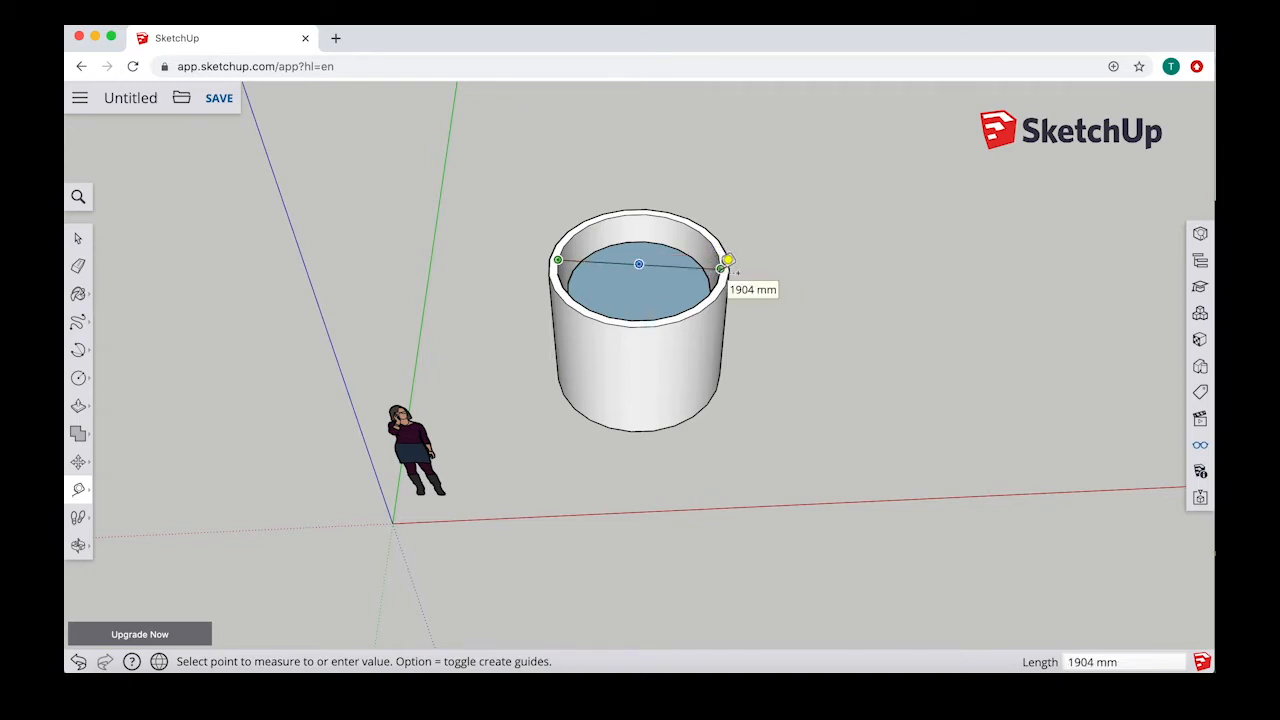
key(Escape)
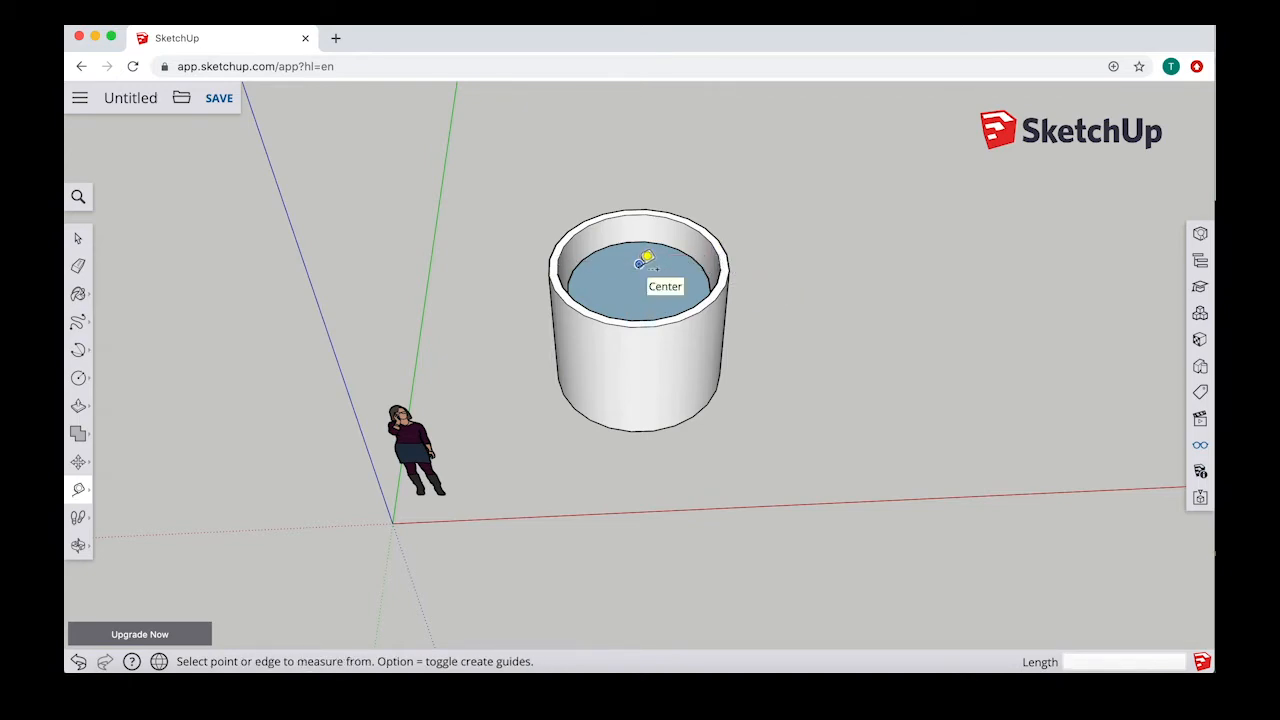
click(639, 264)
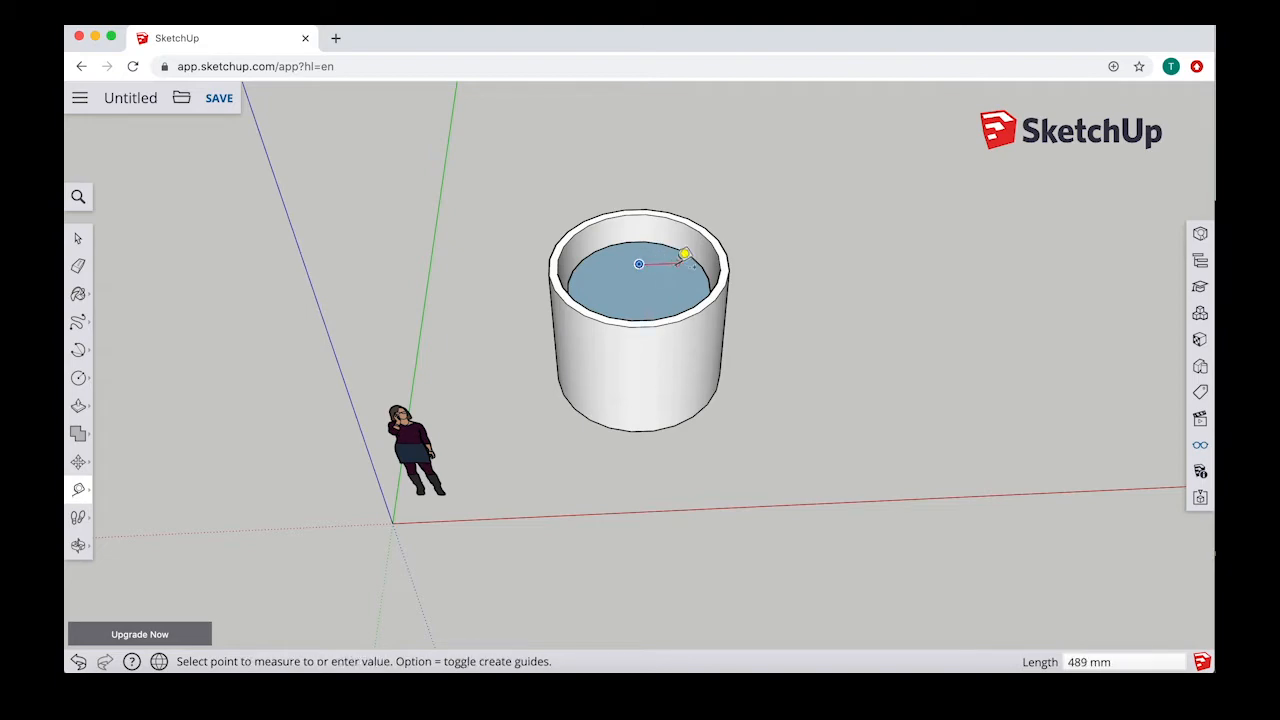
mouse_move(648, 266)
middle_down()
mouse_move(662, 272)
mouse_move(646, 222)
mouse_move(646, 269)
middle_up()
click(638, 274)
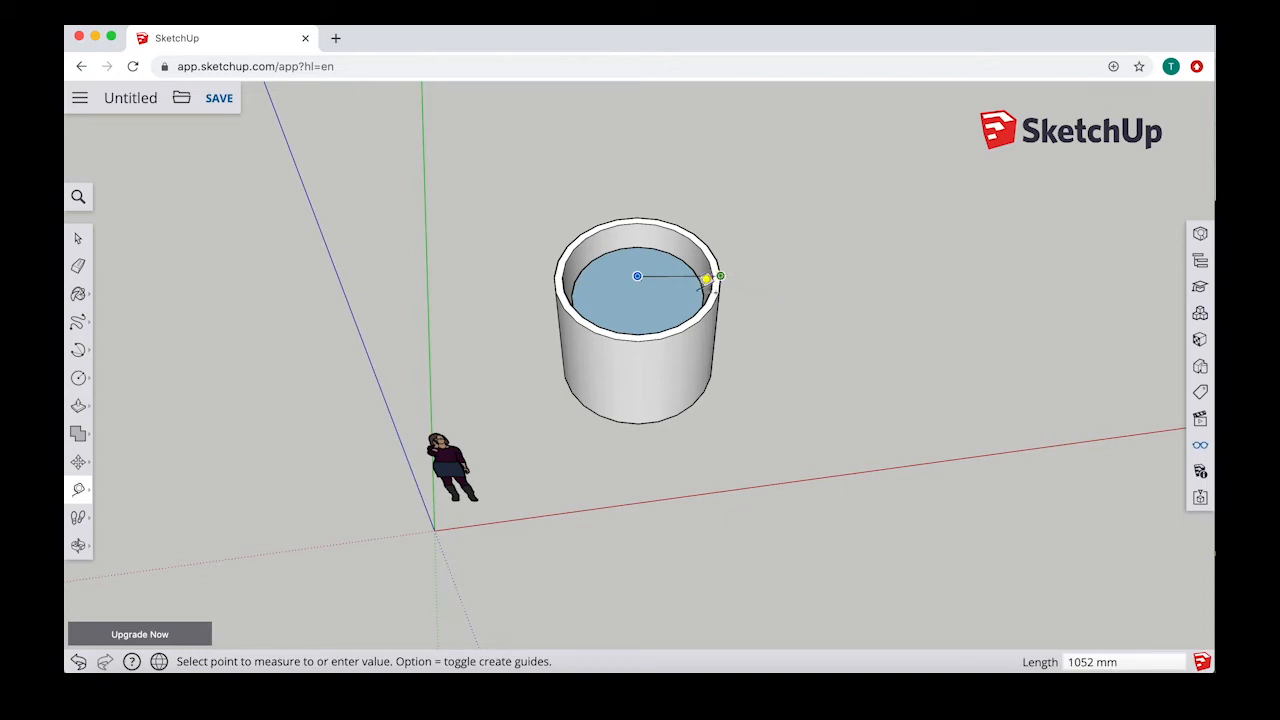
key(Escape)
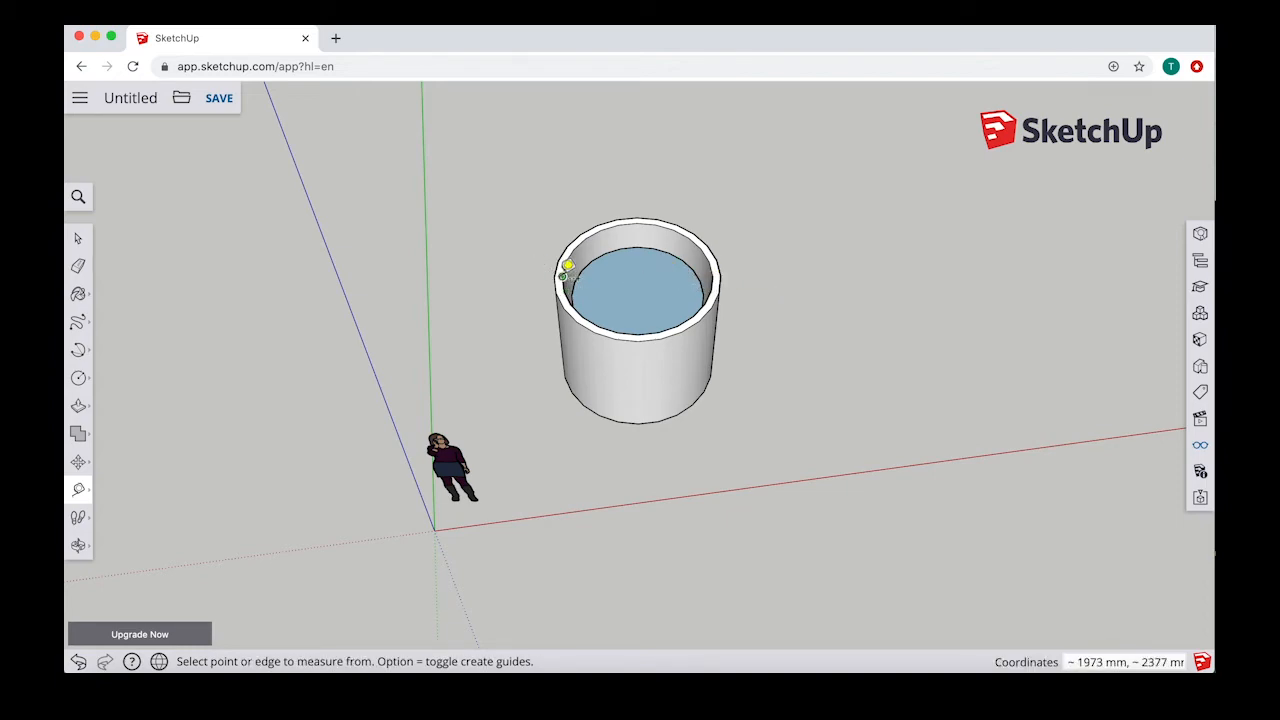
Step: Create two perpendicular guide lines across the cylinder's rim through its centre, one along the red direction and one along the green
click(564, 272)
click(727, 269)
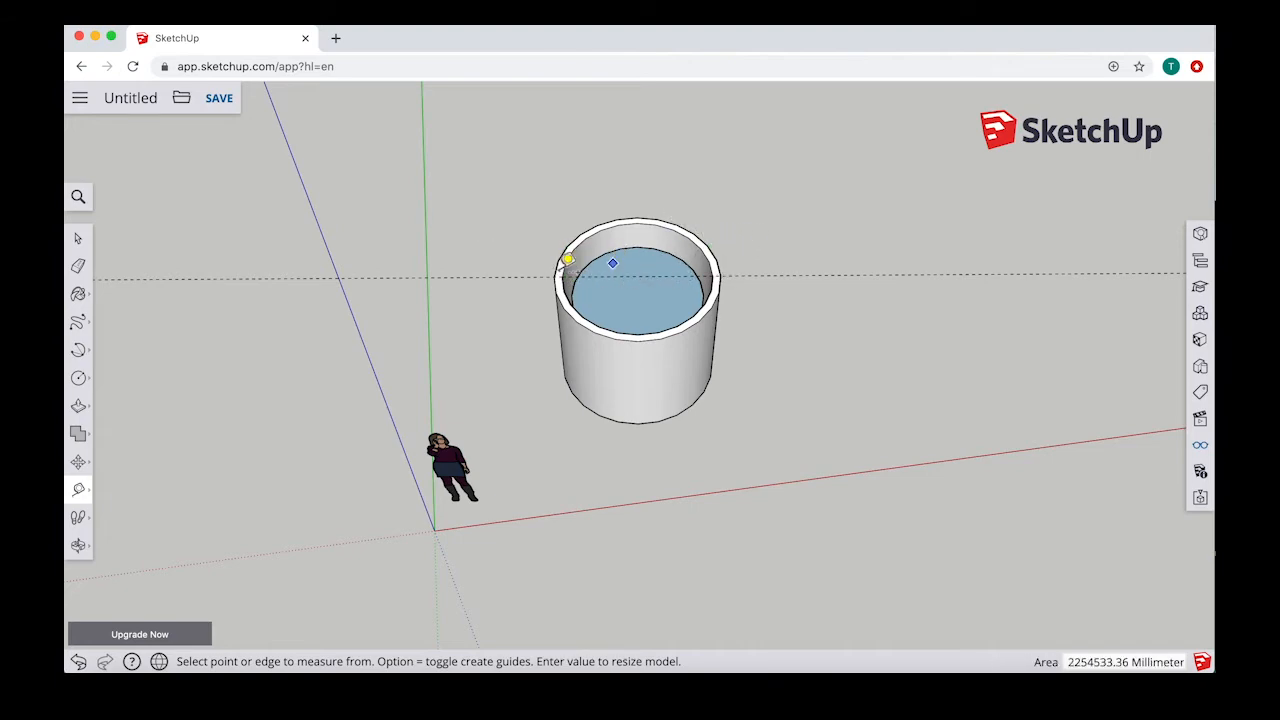
click(562, 276)
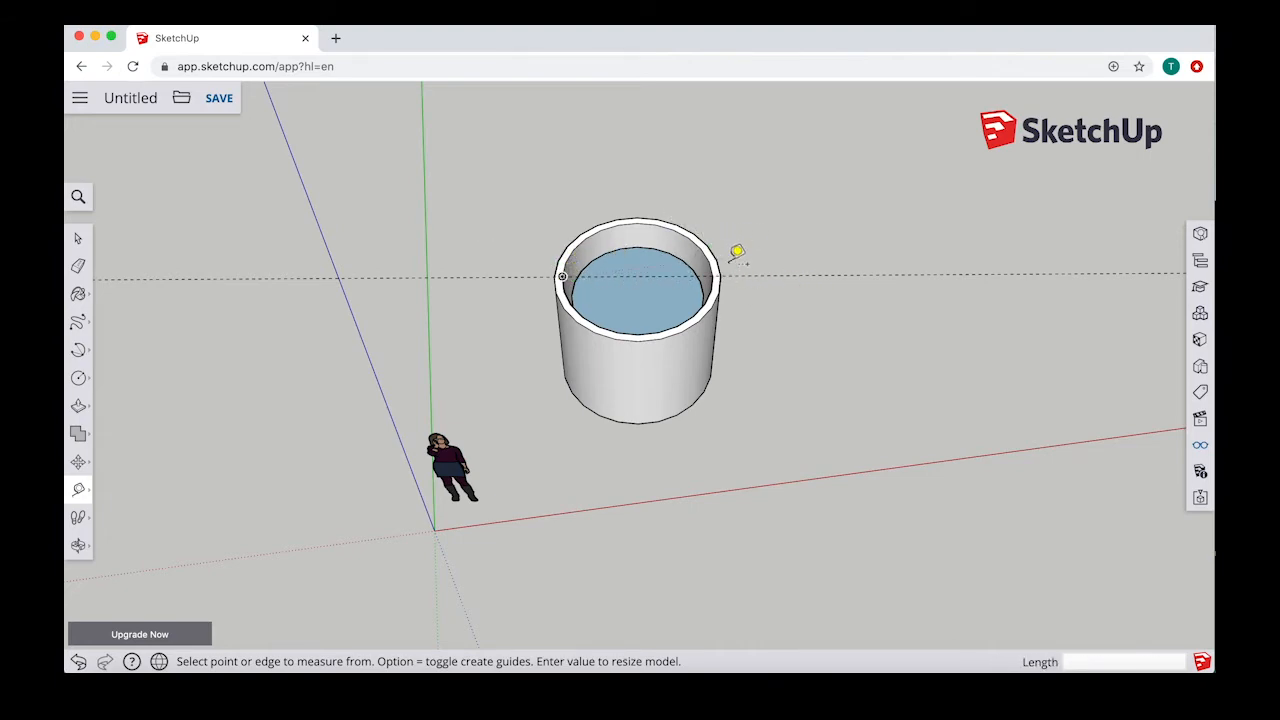
middle_drag(663, 234, 640, 220)
click(644, 248)
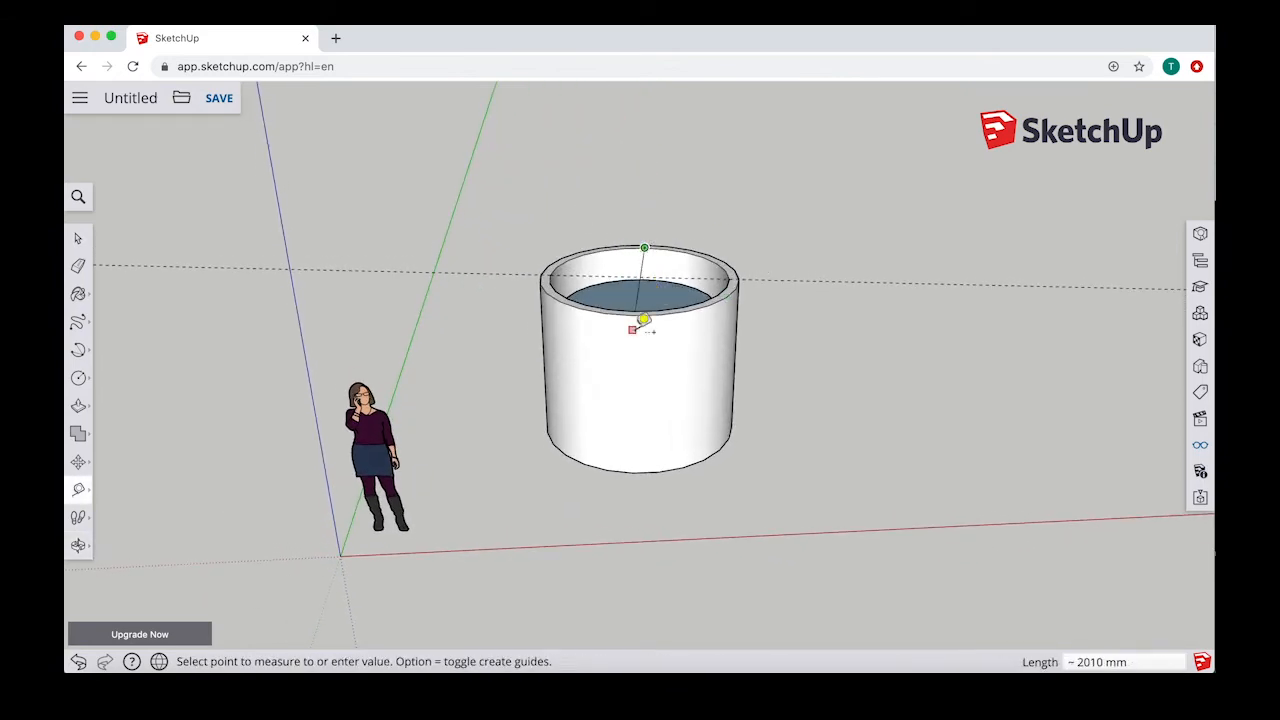
click(646, 297)
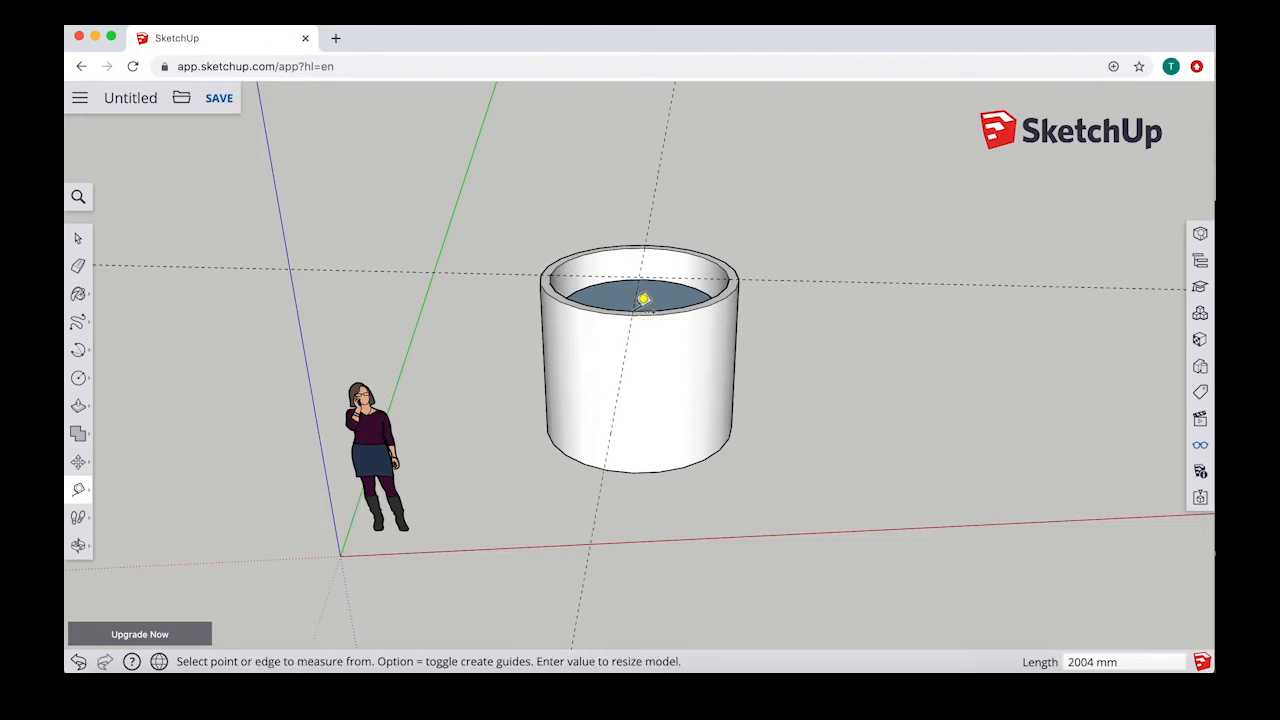
middle_drag(646, 297, 694, 394)
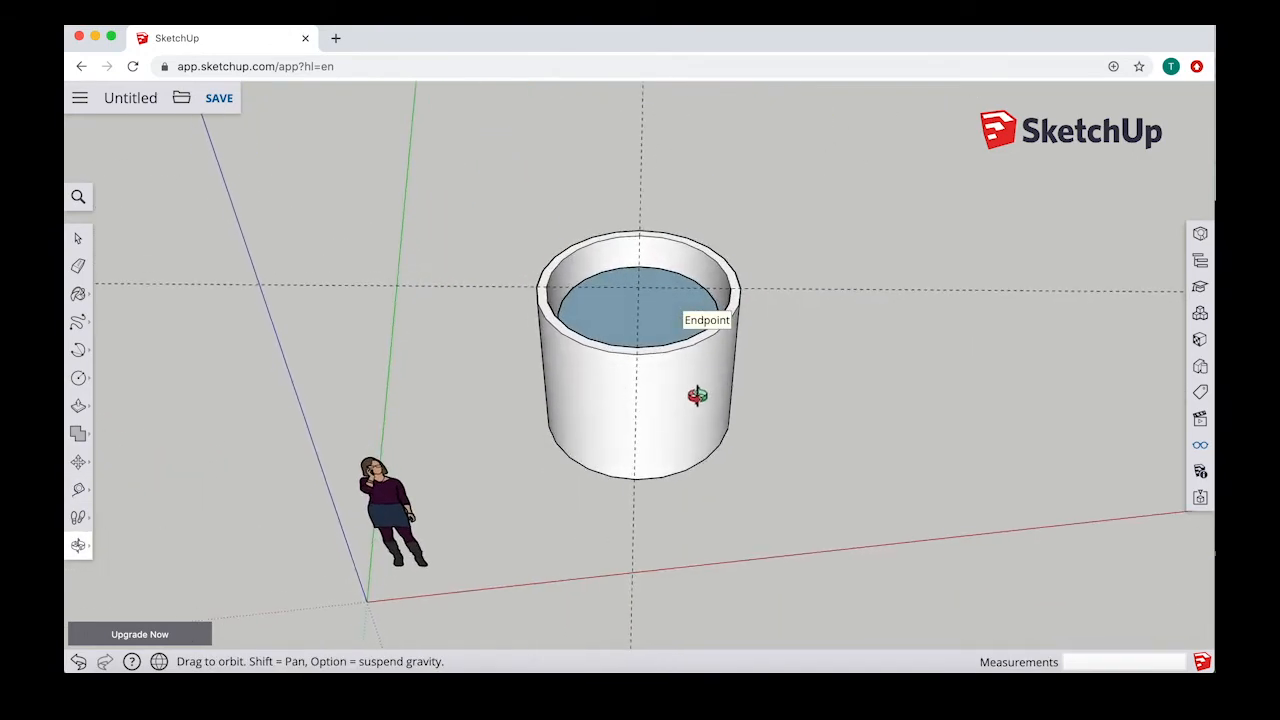
Step: Create two diagonal guide lines that cross at the centre of the cylinder's rim
click(578, 247)
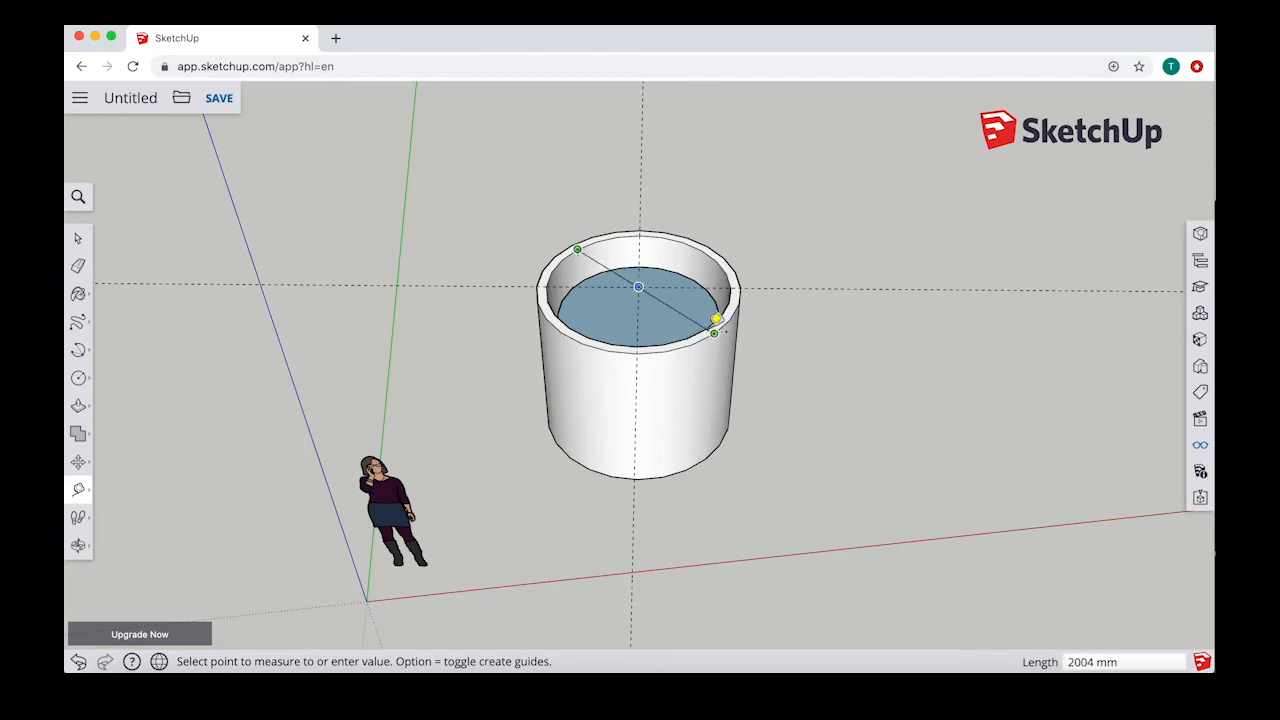
click(716, 318)
click(638, 287)
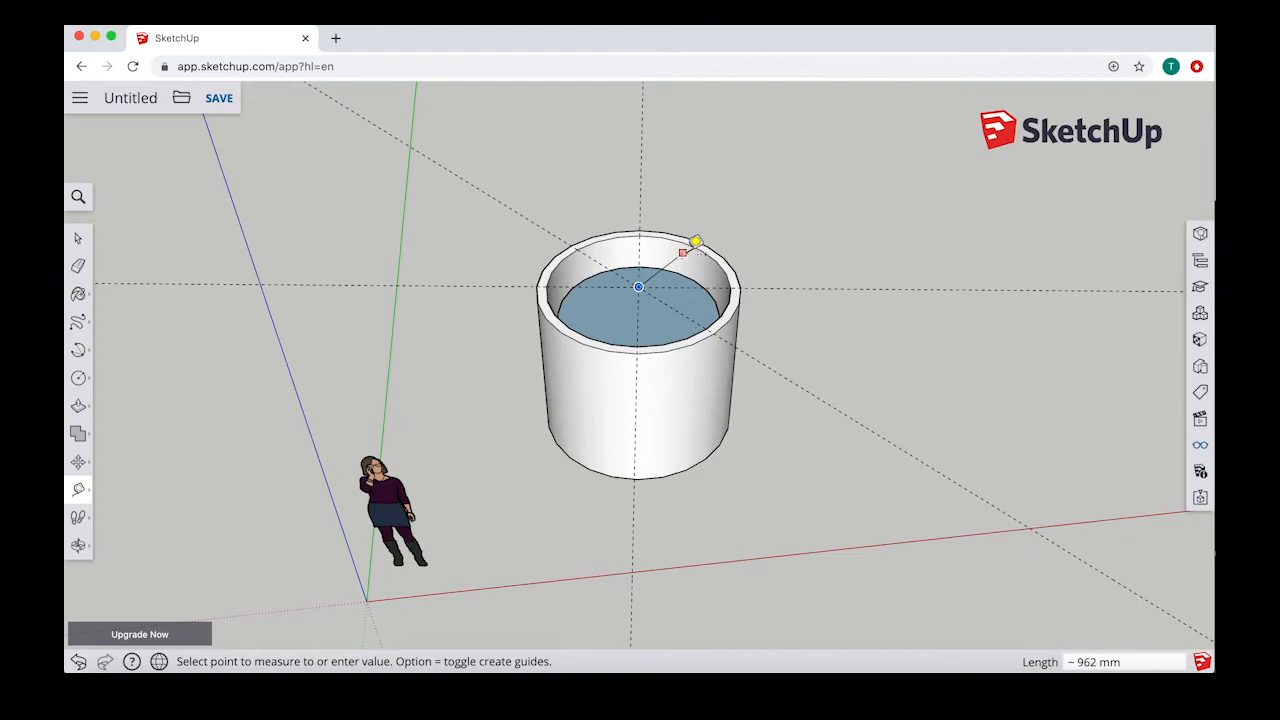
click(702, 250)
middle_drag(603, 333, 673, 428)
Step: Hide and show the guides in the display settings, and delete all guides
click(1201, 448)
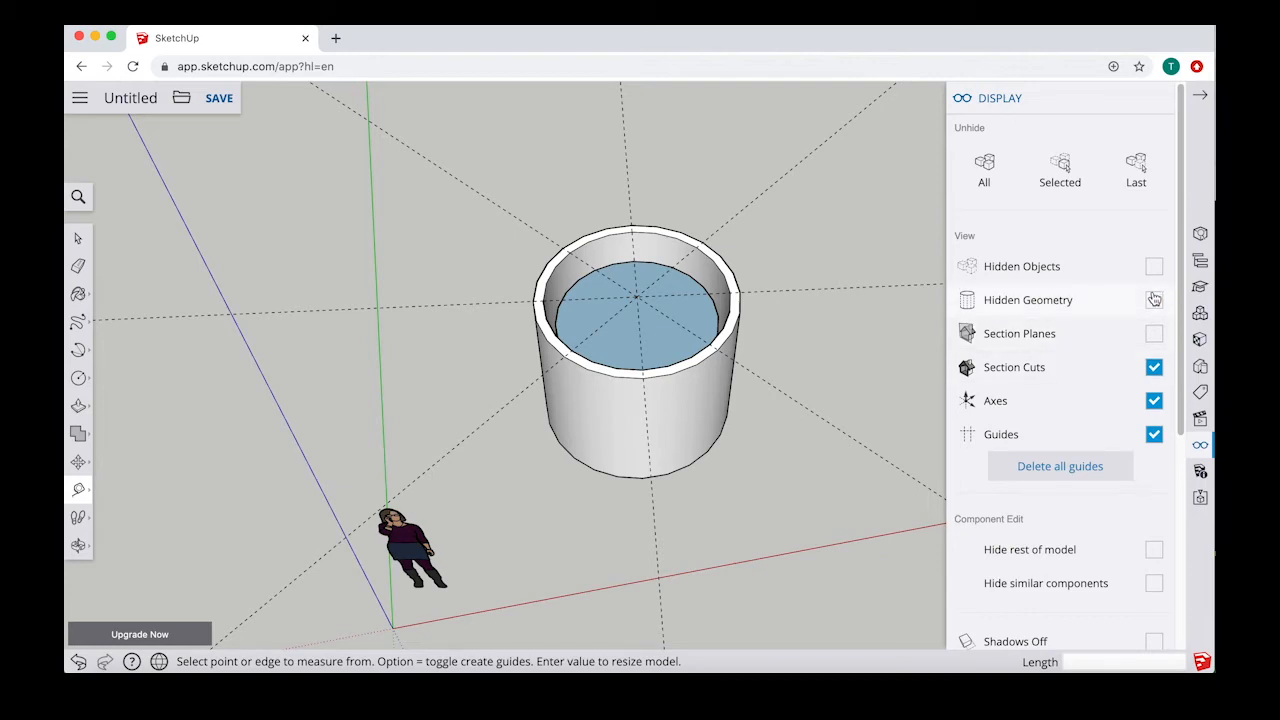
click(1159, 436)
click(1158, 436)
click(1200, 95)
middle_drag(423, 421, 174, 400)
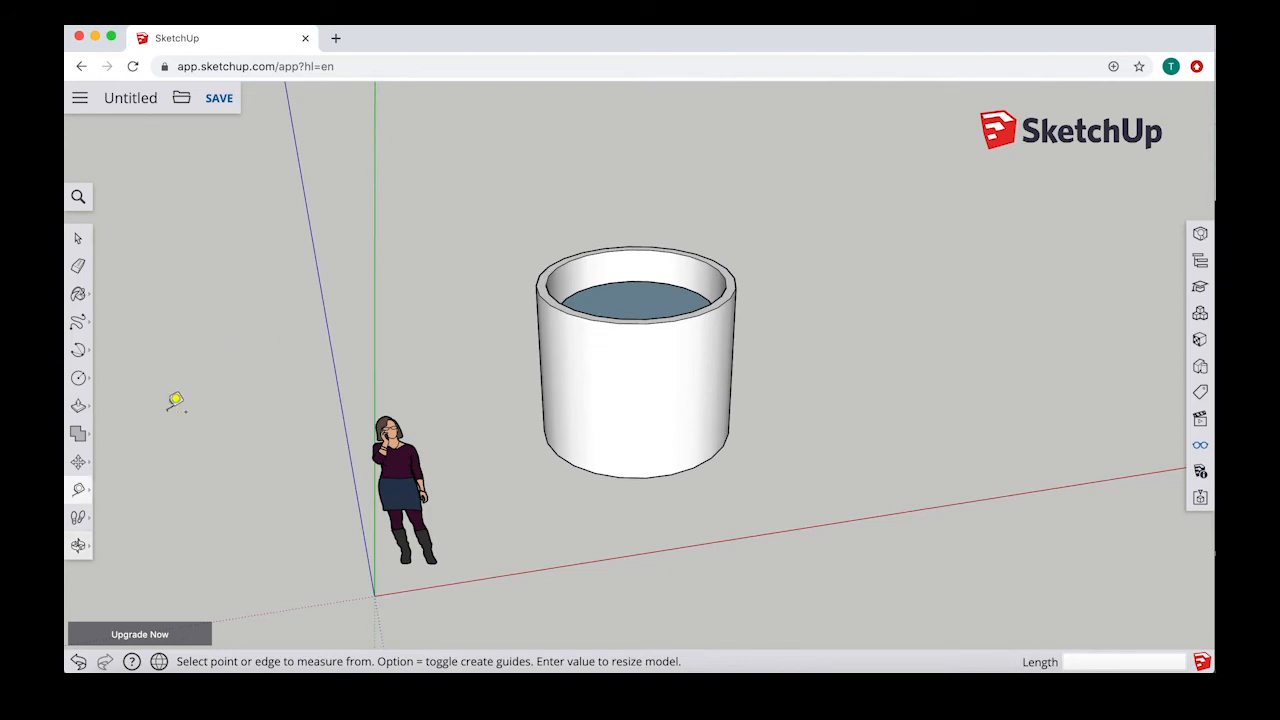
Step: Start the Protractor and try locking its plane to the red, green and blue axes and to the cylinder's side face
click(79, 489)
click(141, 540)
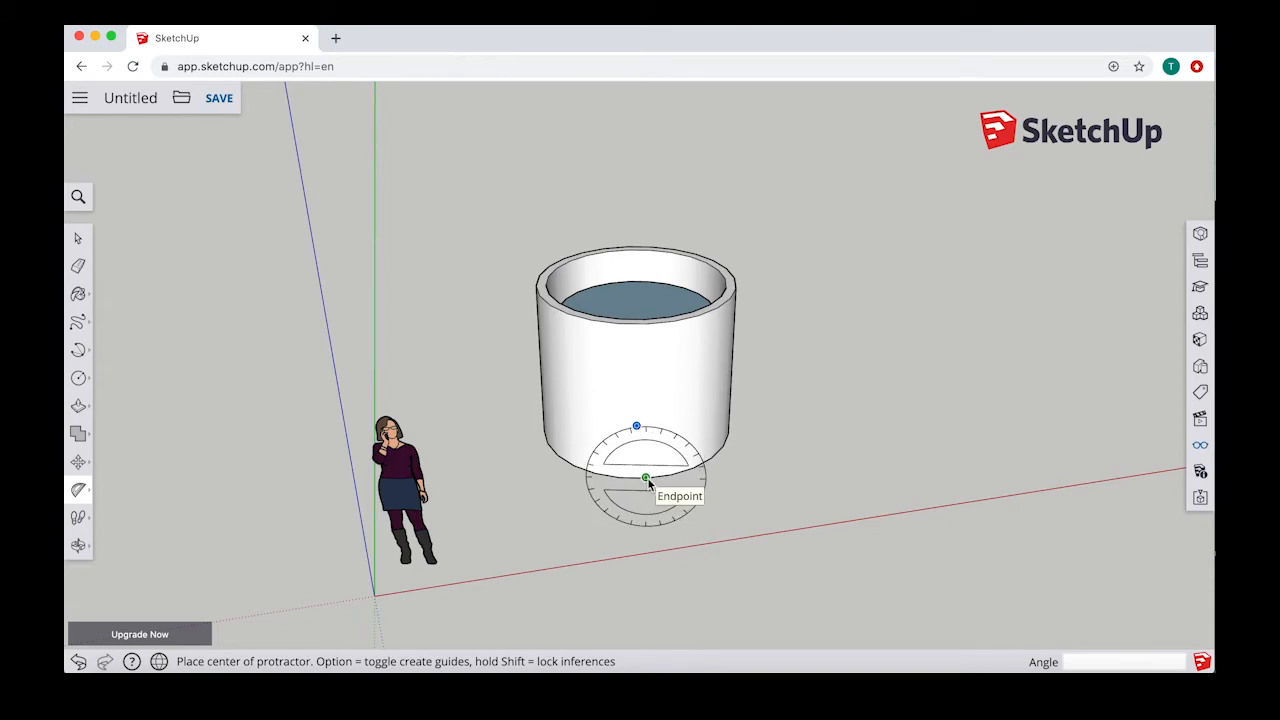
middle_drag(670, 398, 662, 346)
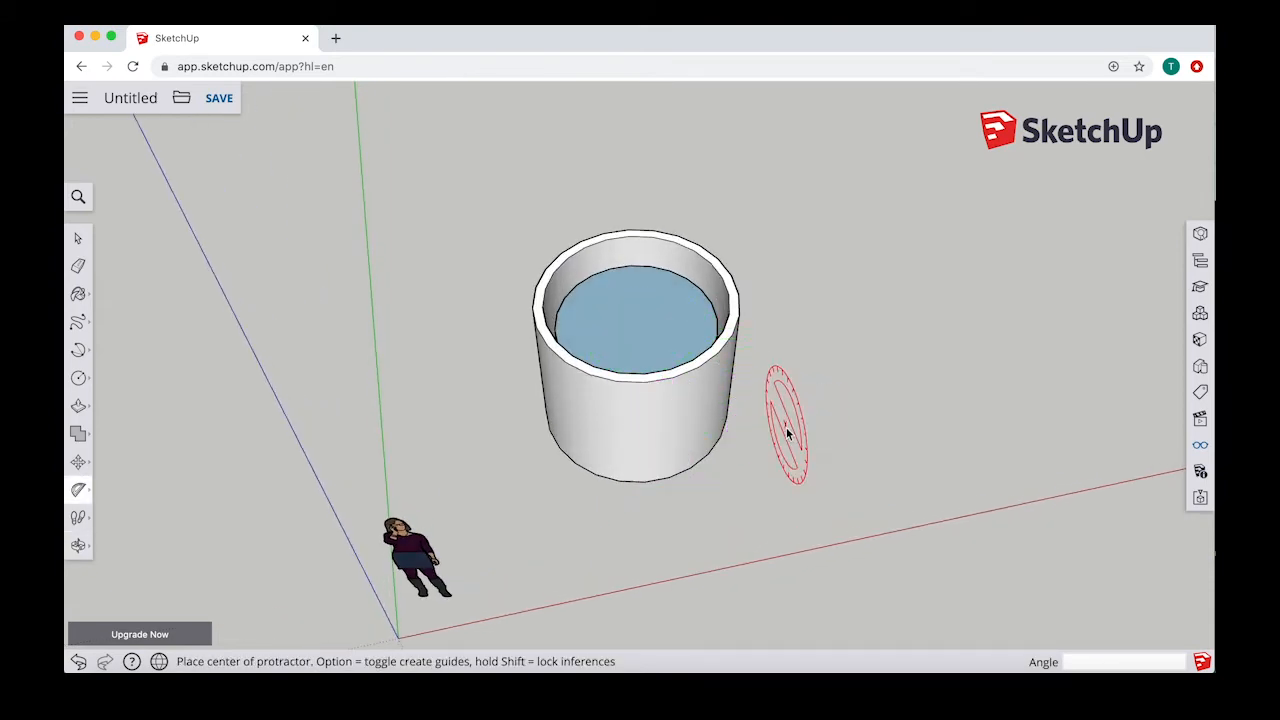
key(Down)
key(Up)
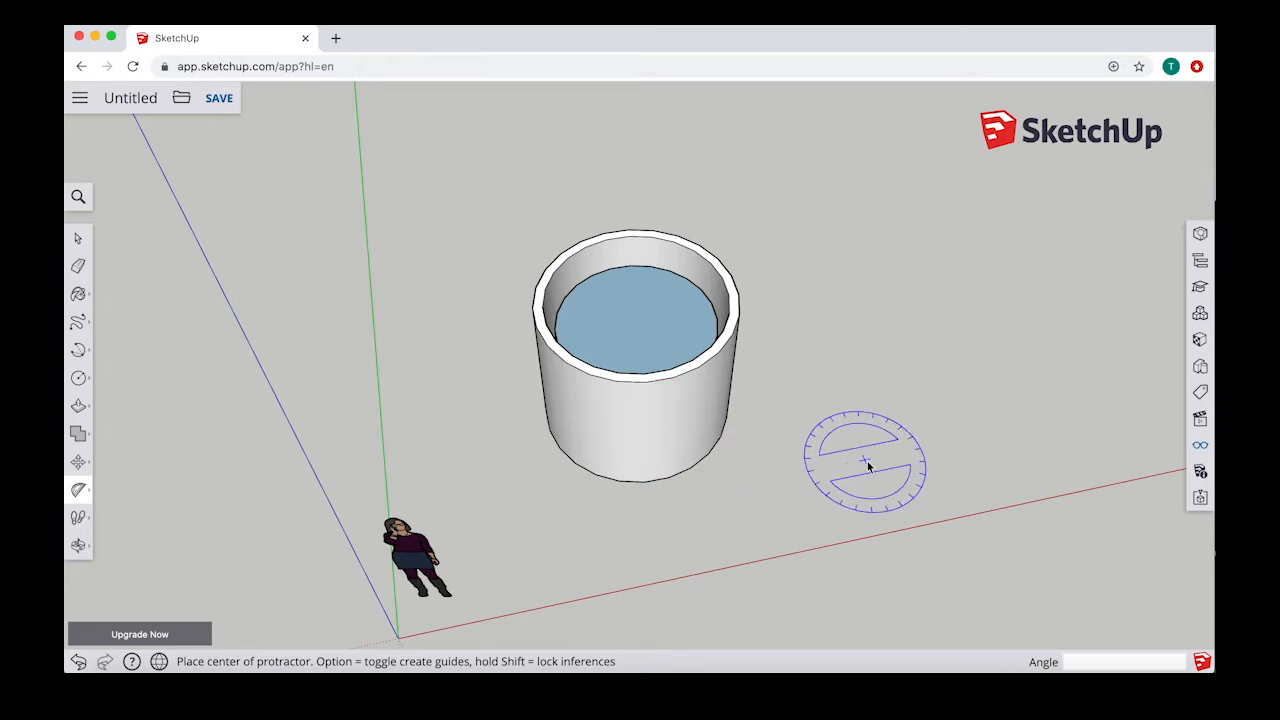
key(Down)
key(Left)
key(Down)
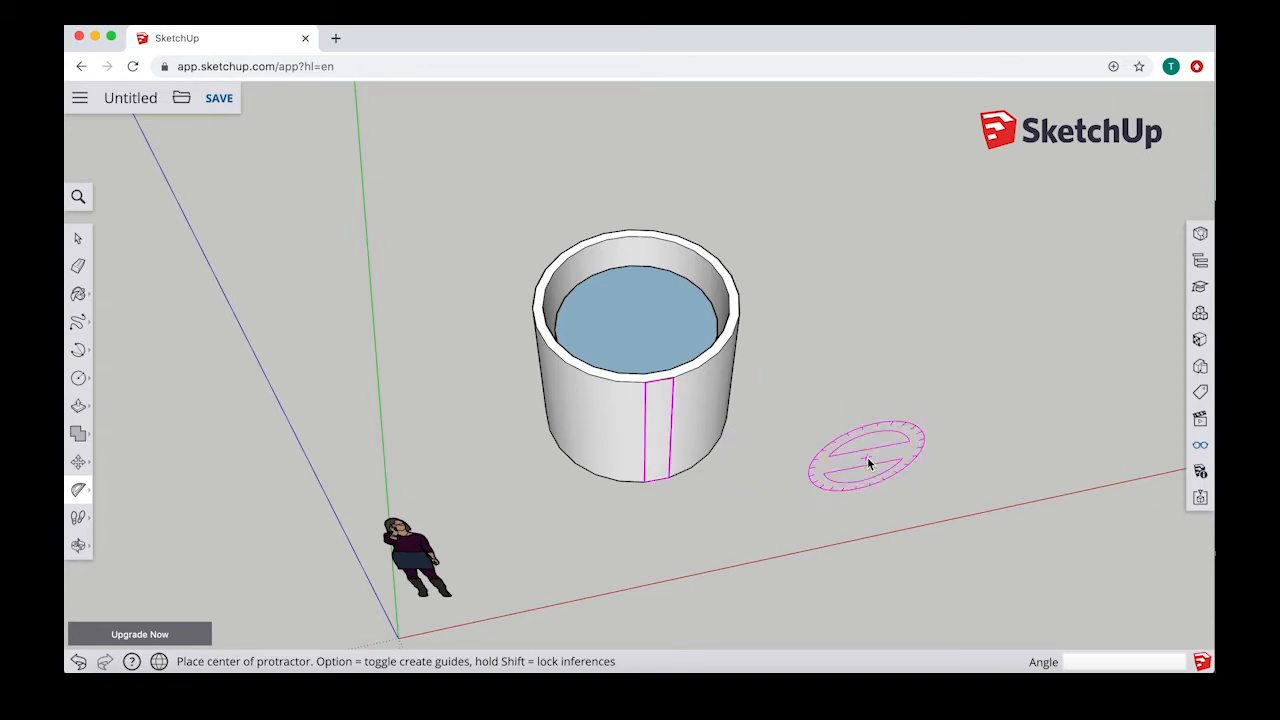
key(Right)
key(Down)
key(Up)
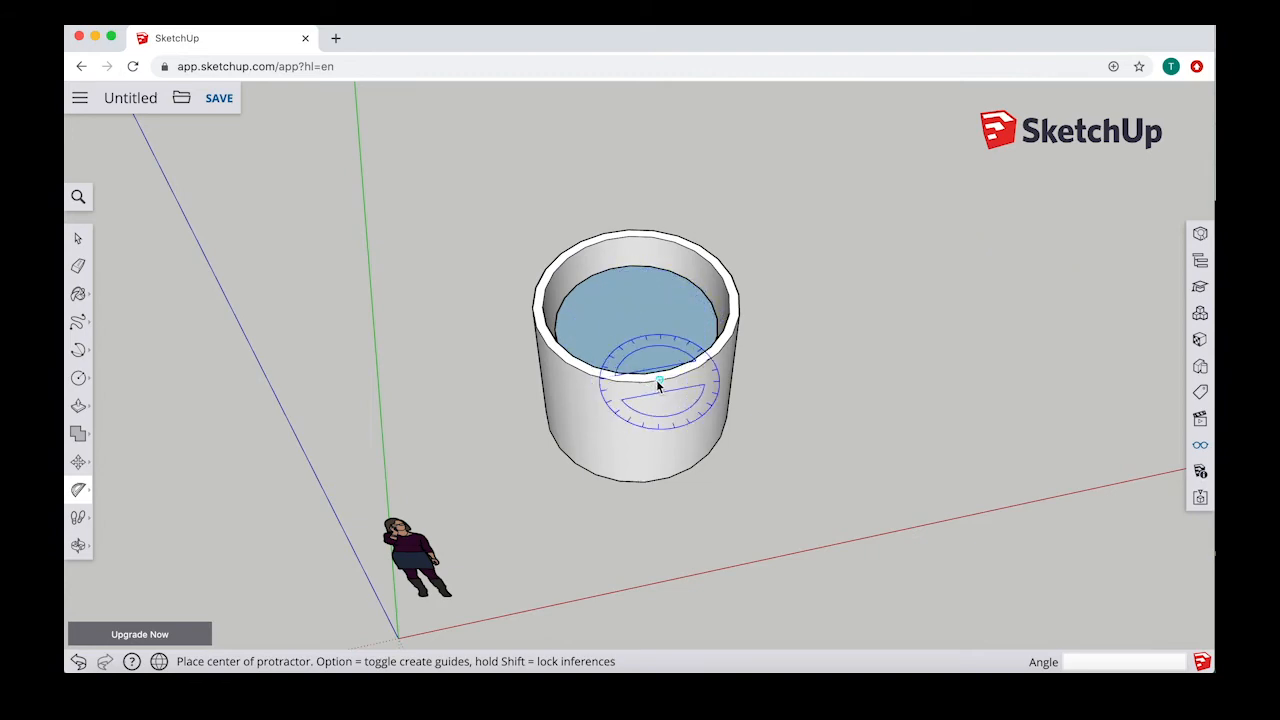
Step: Place the green-plane Protractor on the front of the cylinder's base edge, align it vertically, and create a guide at 90 degrees
drag(659, 380, 659, 393)
middle_drag(651, 400, 657, 443)
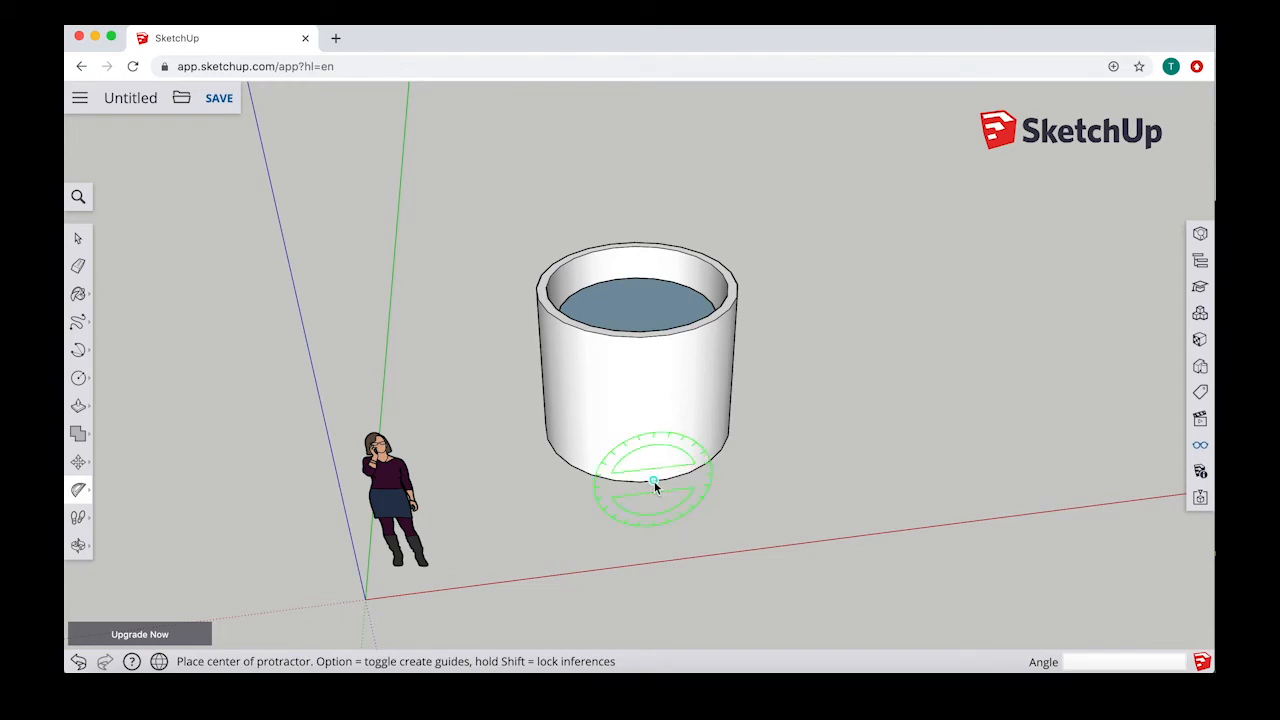
click(653, 481)
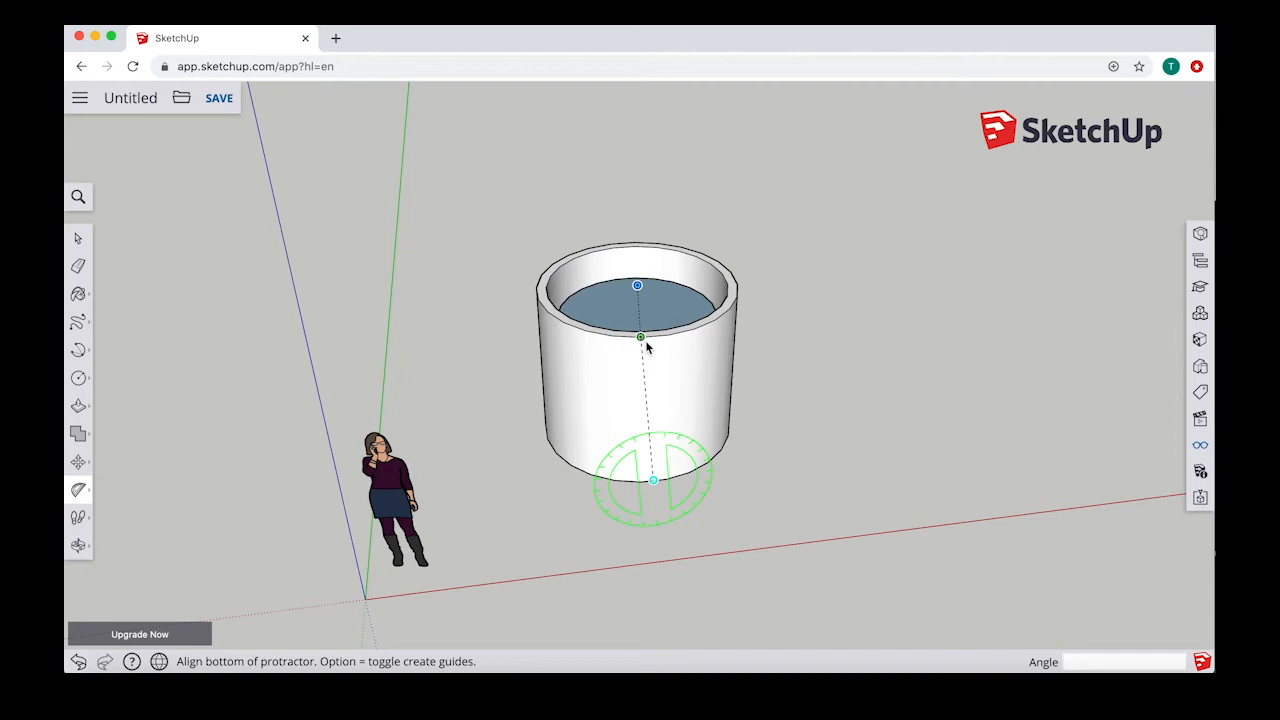
mouse_move(650, 338)
middle_down()
mouse_move(634, 286)
mouse_move(663, 317)
middle_up()
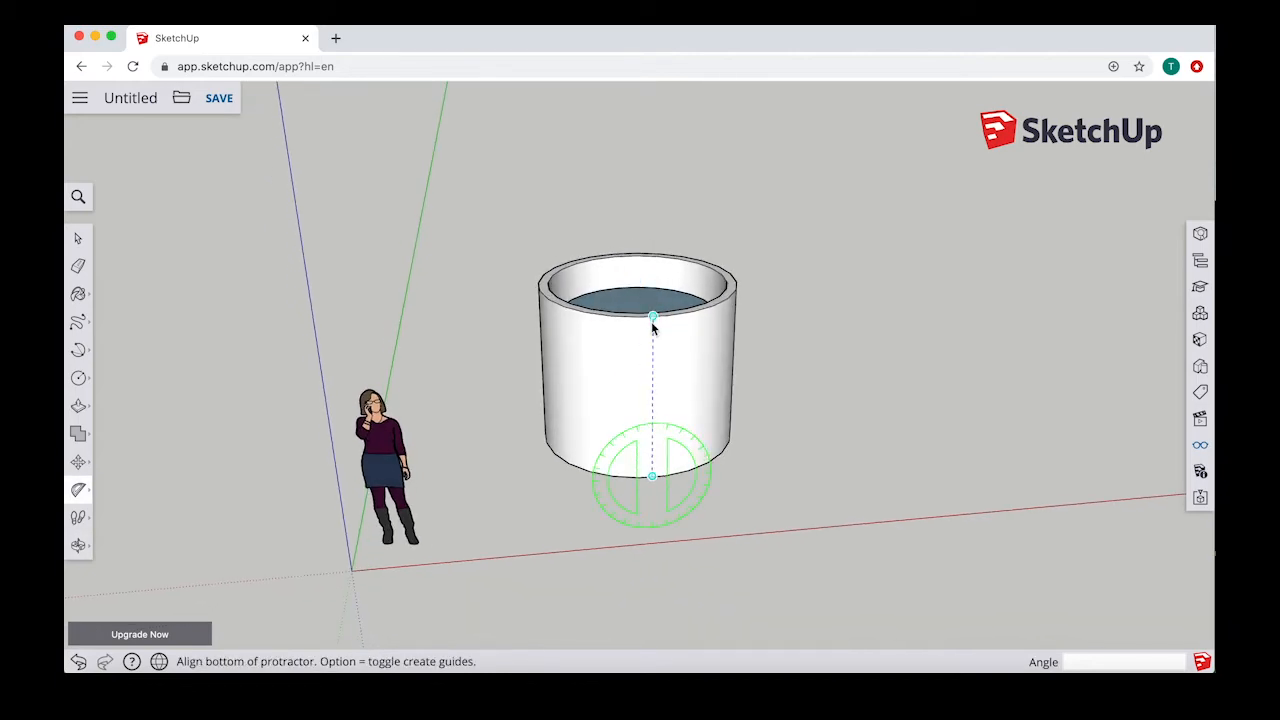
click(652, 320)
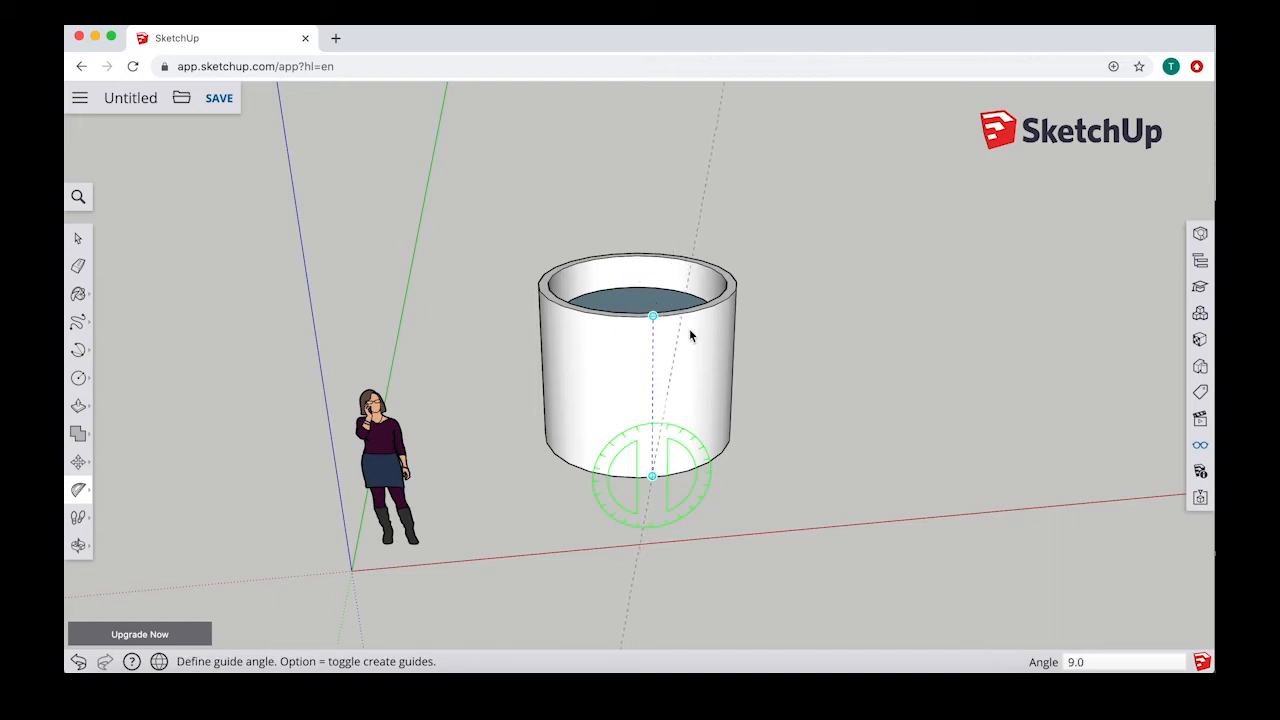
click(836, 471)
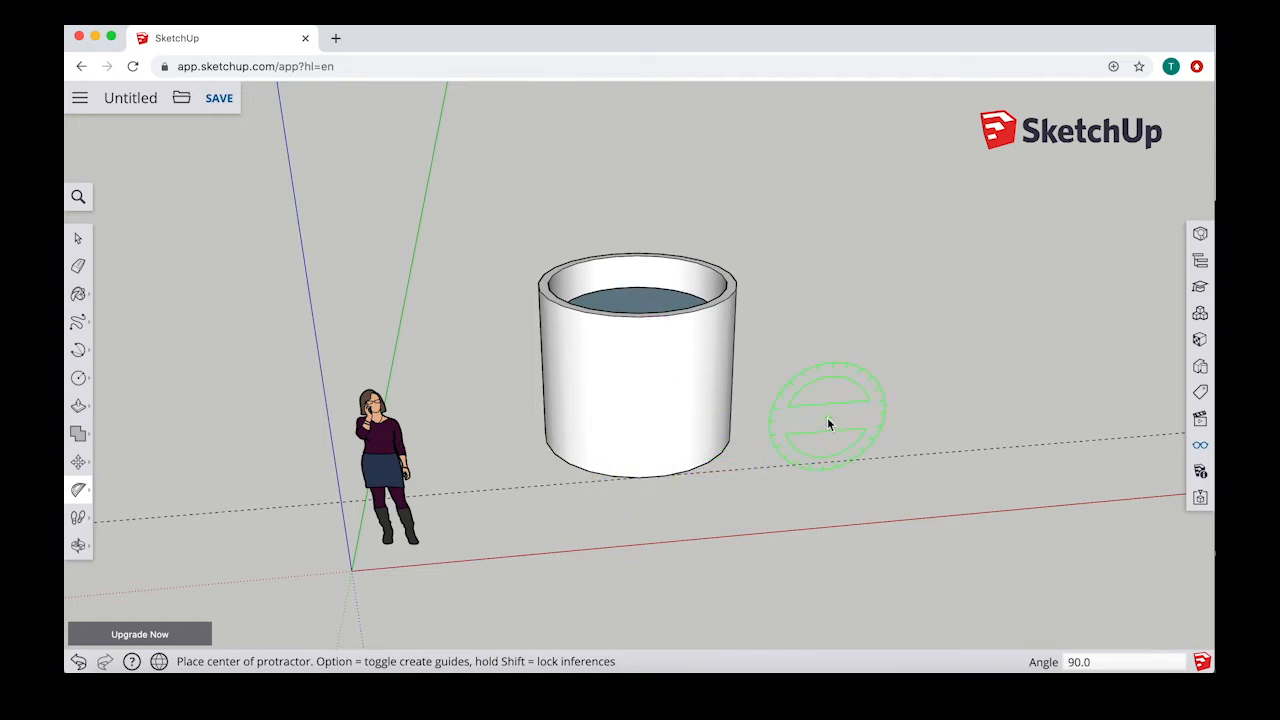
middle_drag(640, 305, 702, 450)
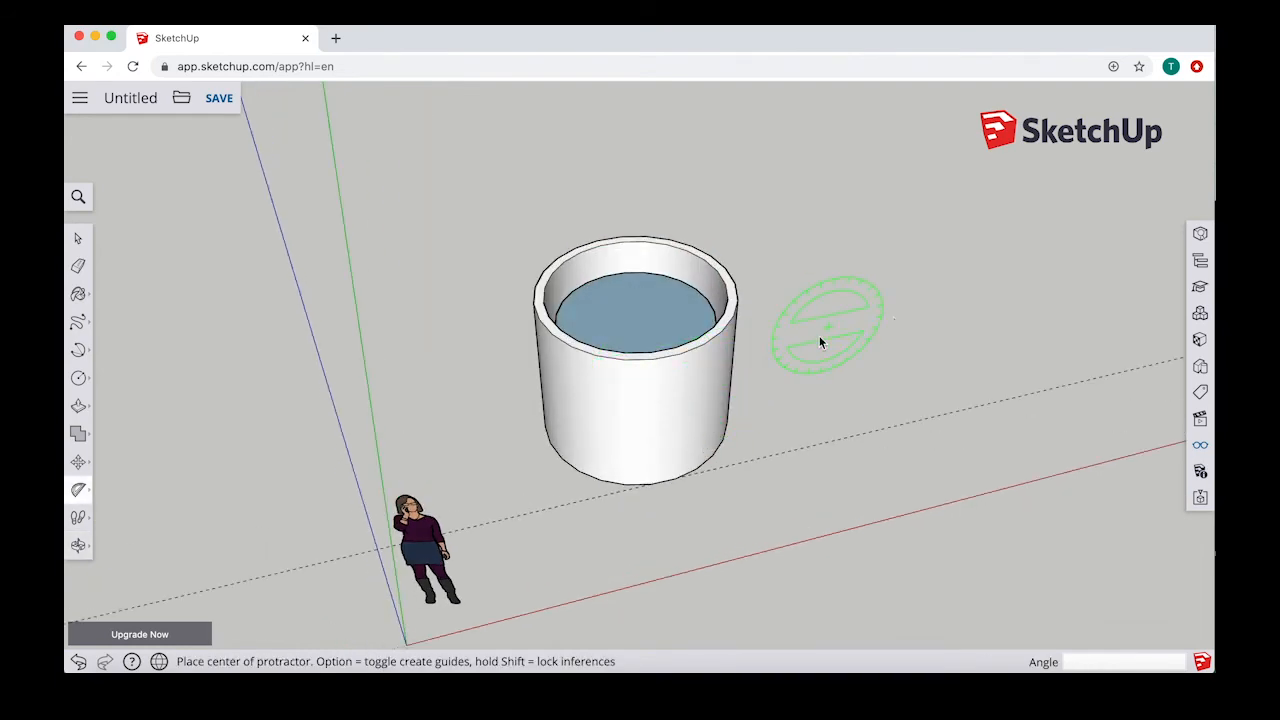
click(635, 292)
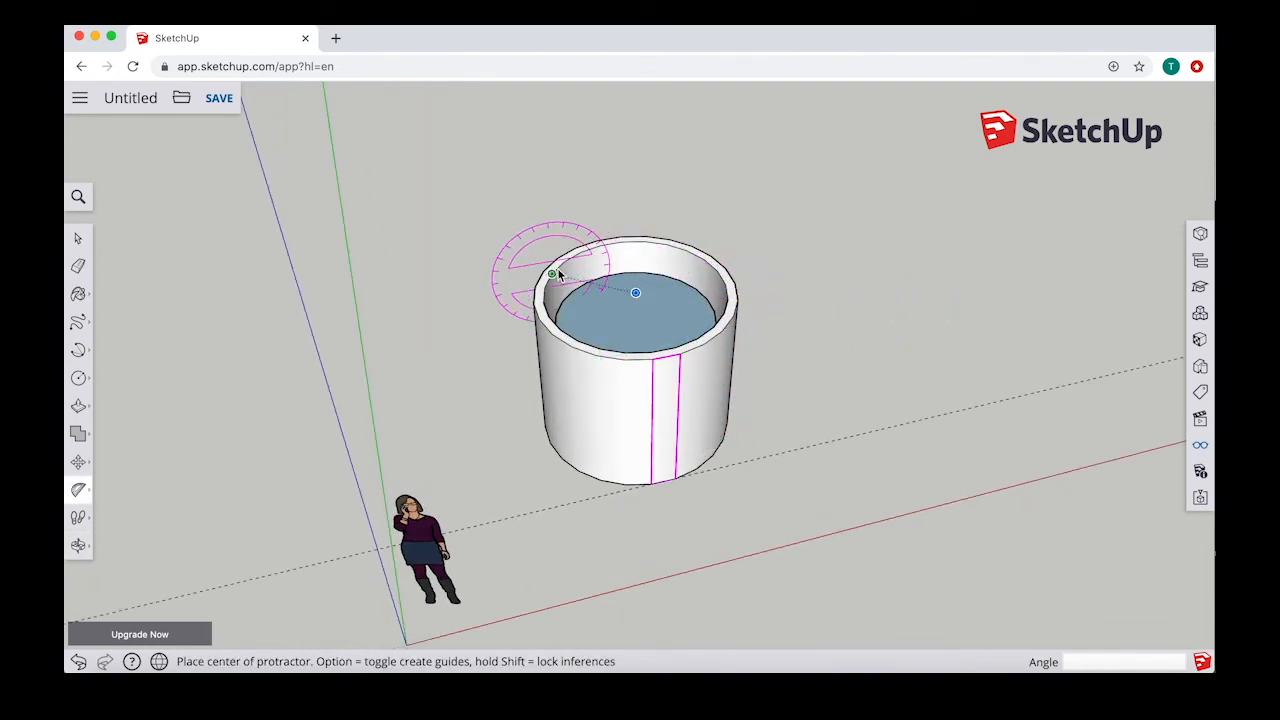
key(Escape)
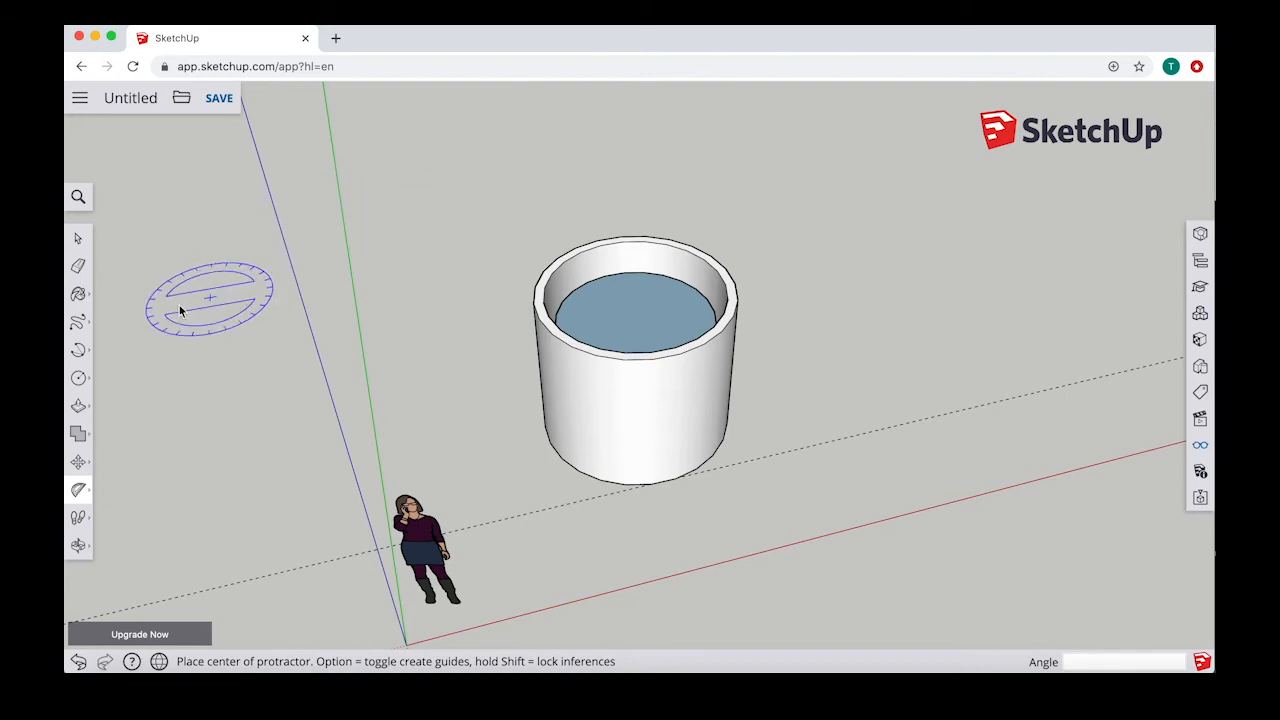
Step: Erase the guide line running past the cylinder's base
click(78, 265)
click(861, 435)
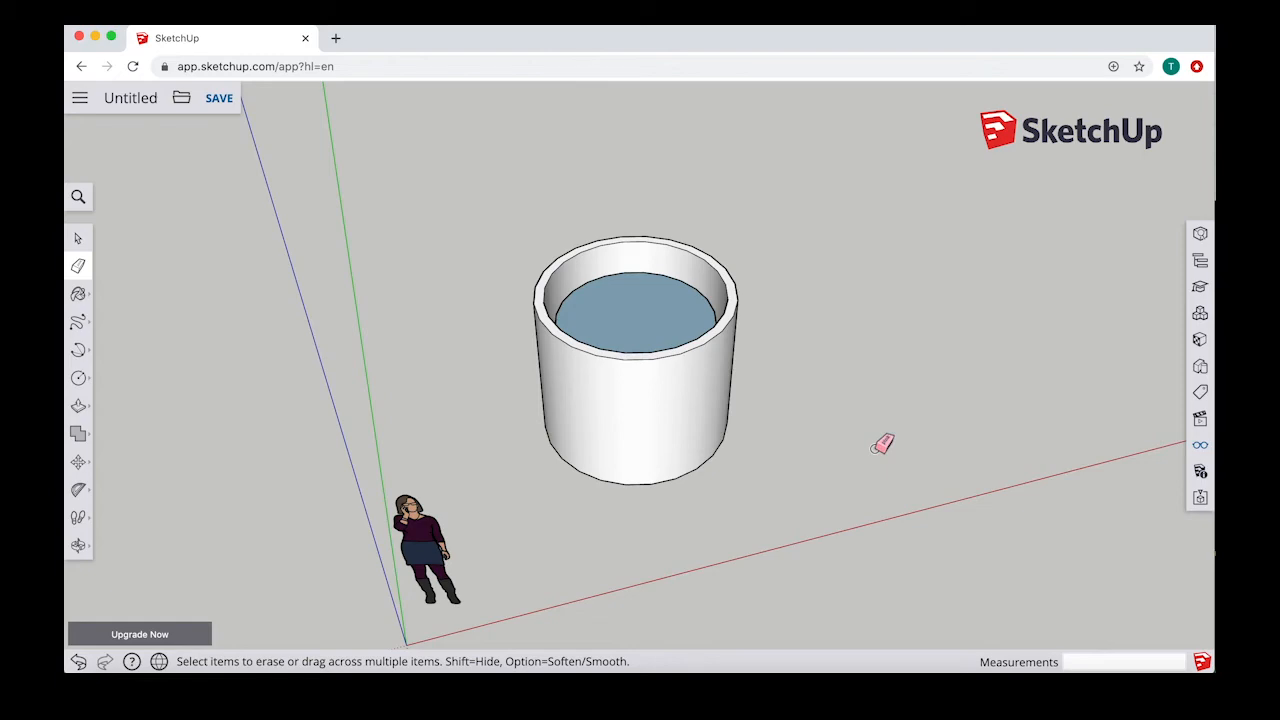
mouse_move(500, 453)
middle_down()
mouse_move(517, 323)
mouse_move(497, 340)
mouse_move(537, 339)
middle_up()
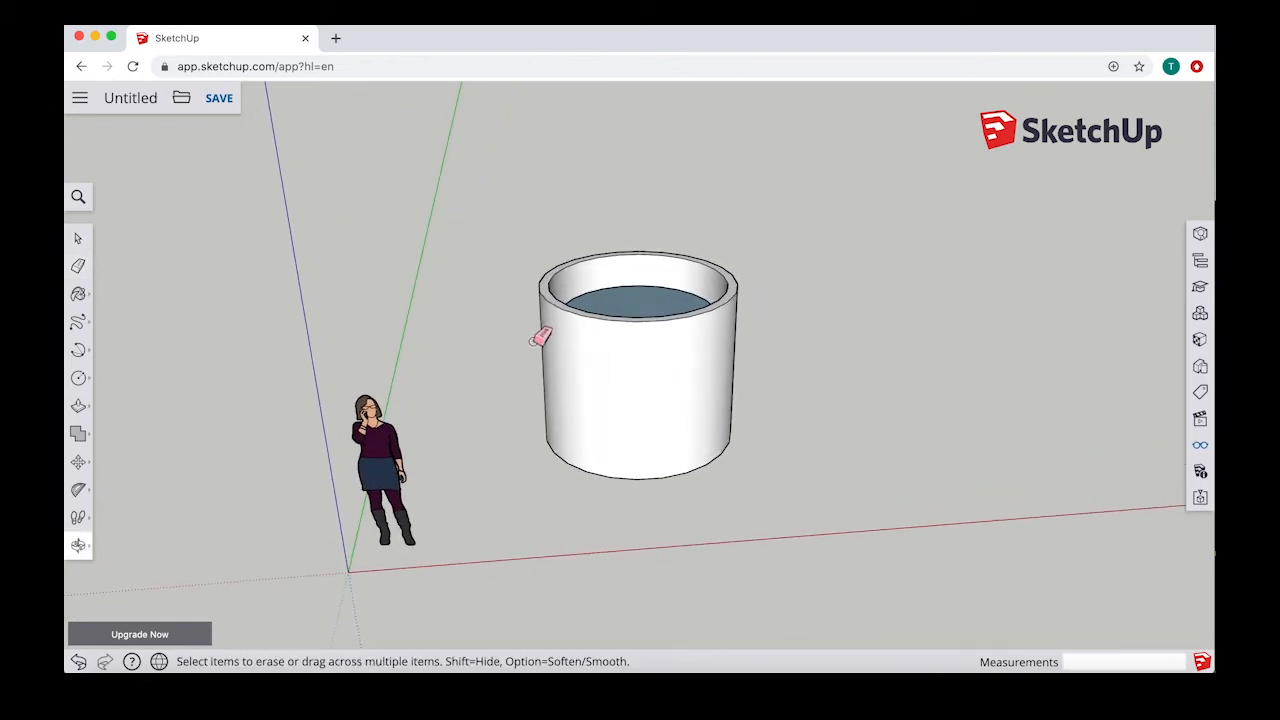
Step: Attach a leader text label reading "cylinder" to the cylinder's side face, with the text beside the rim
click(79, 489)
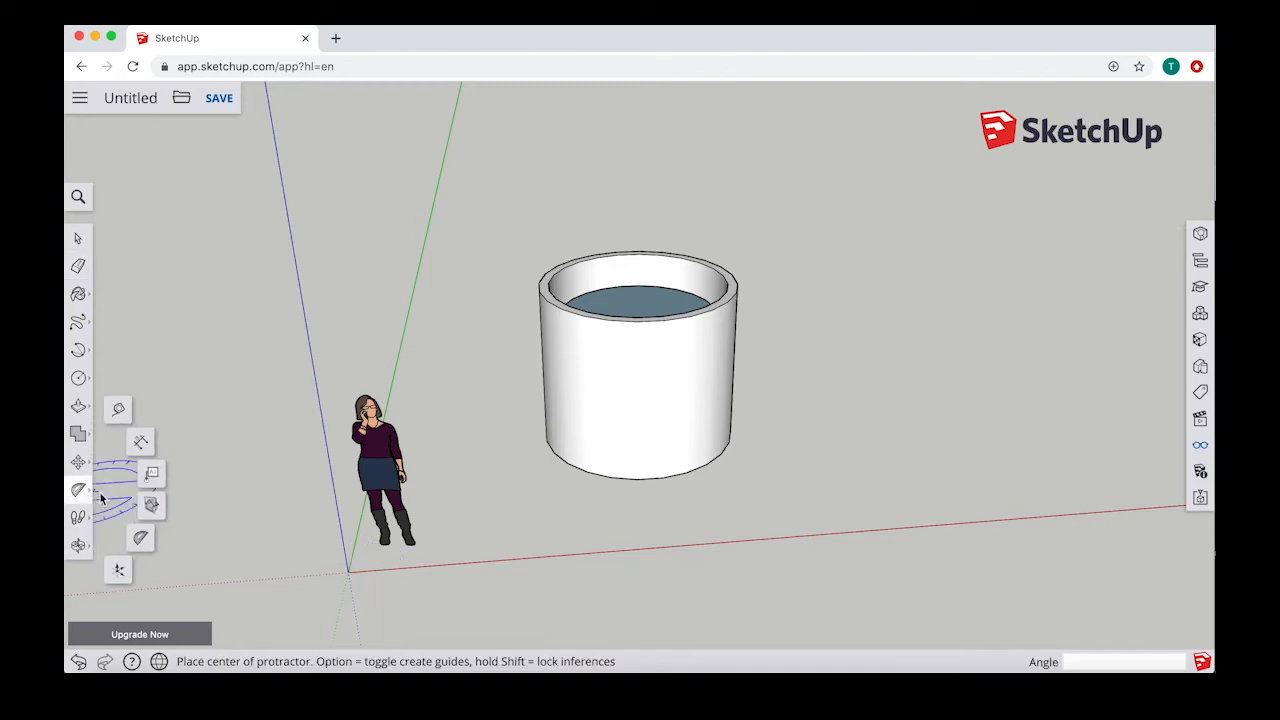
click(154, 478)
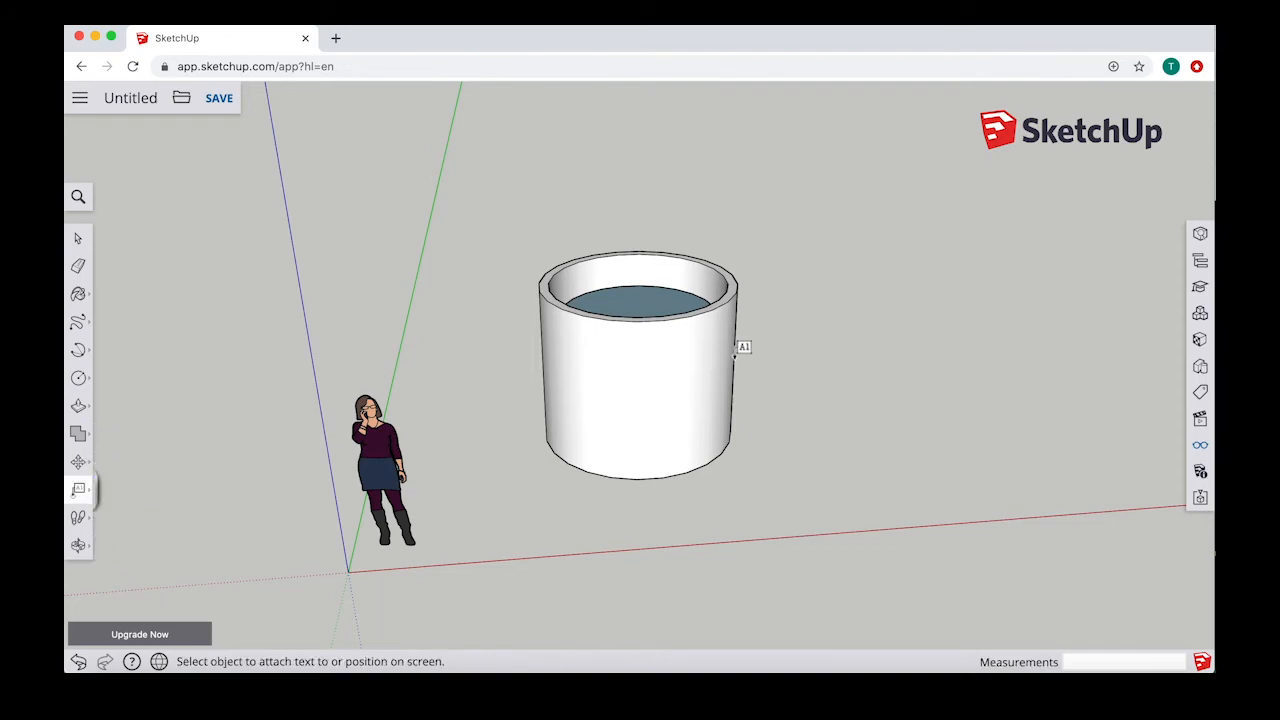
click(652, 357)
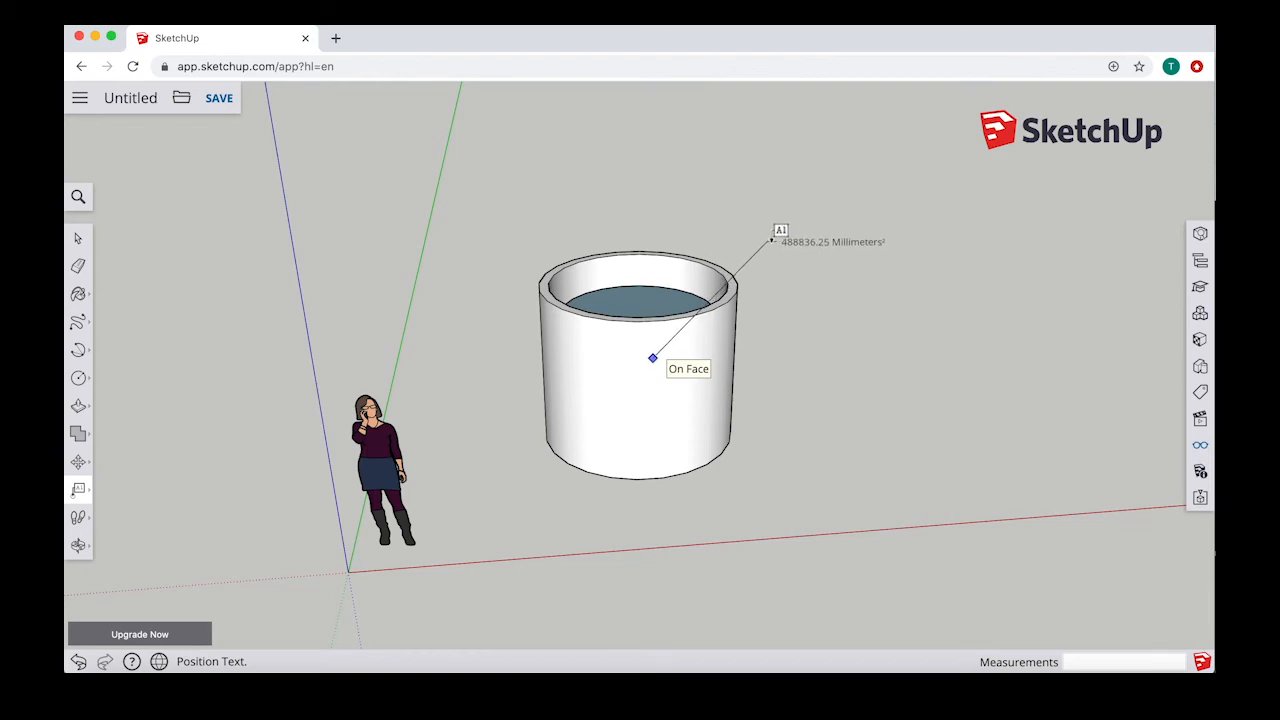
click(771, 240)
drag(886, 232, 801, 233)
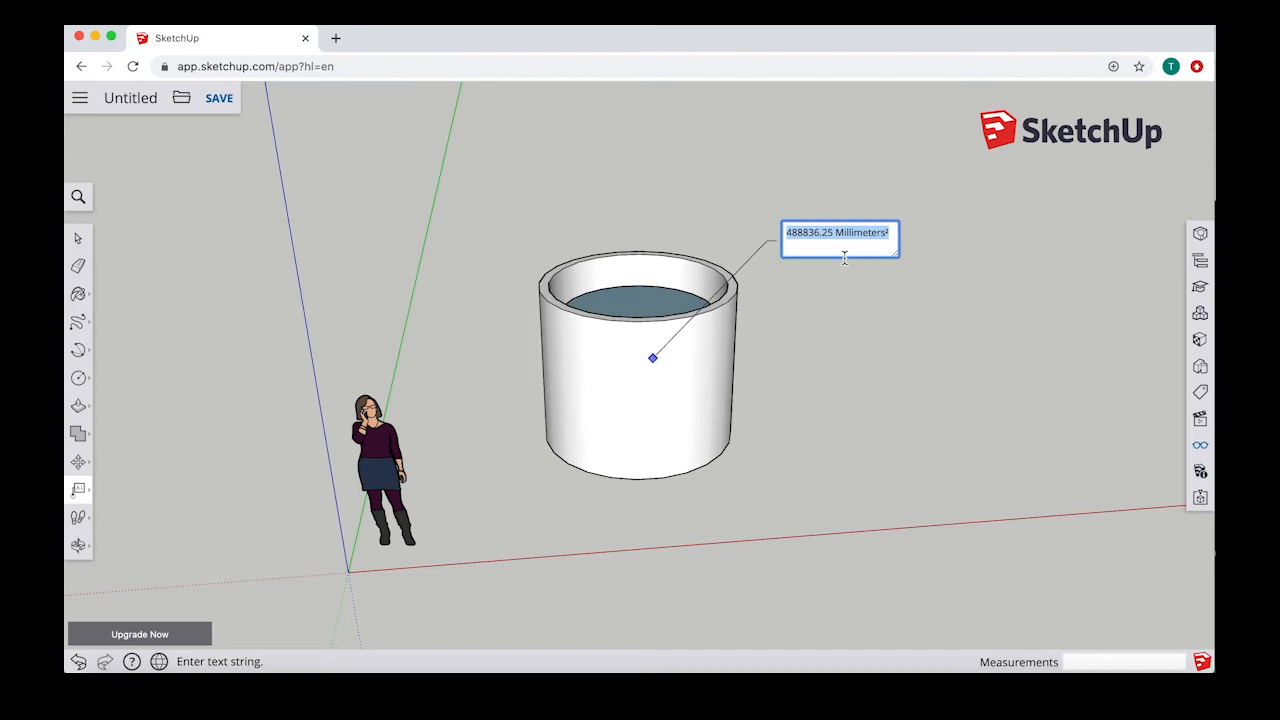
key(BackSpace)
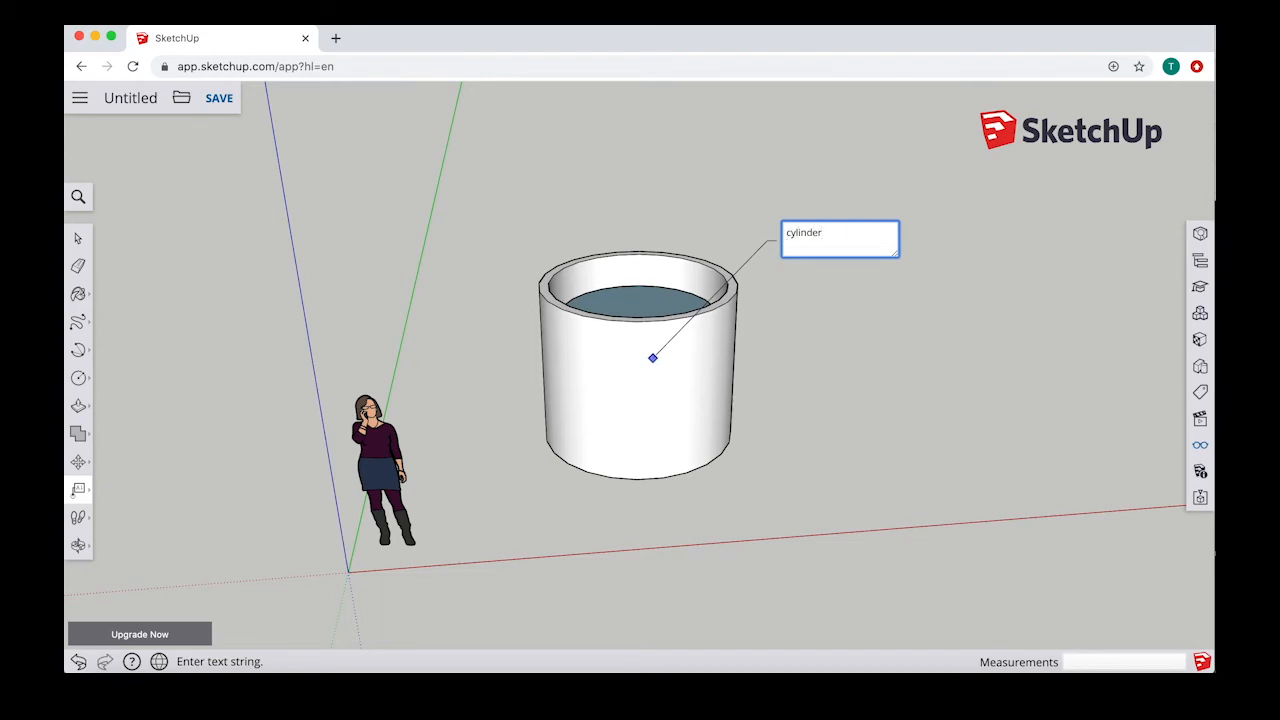
key(Escape)
click(648, 375)
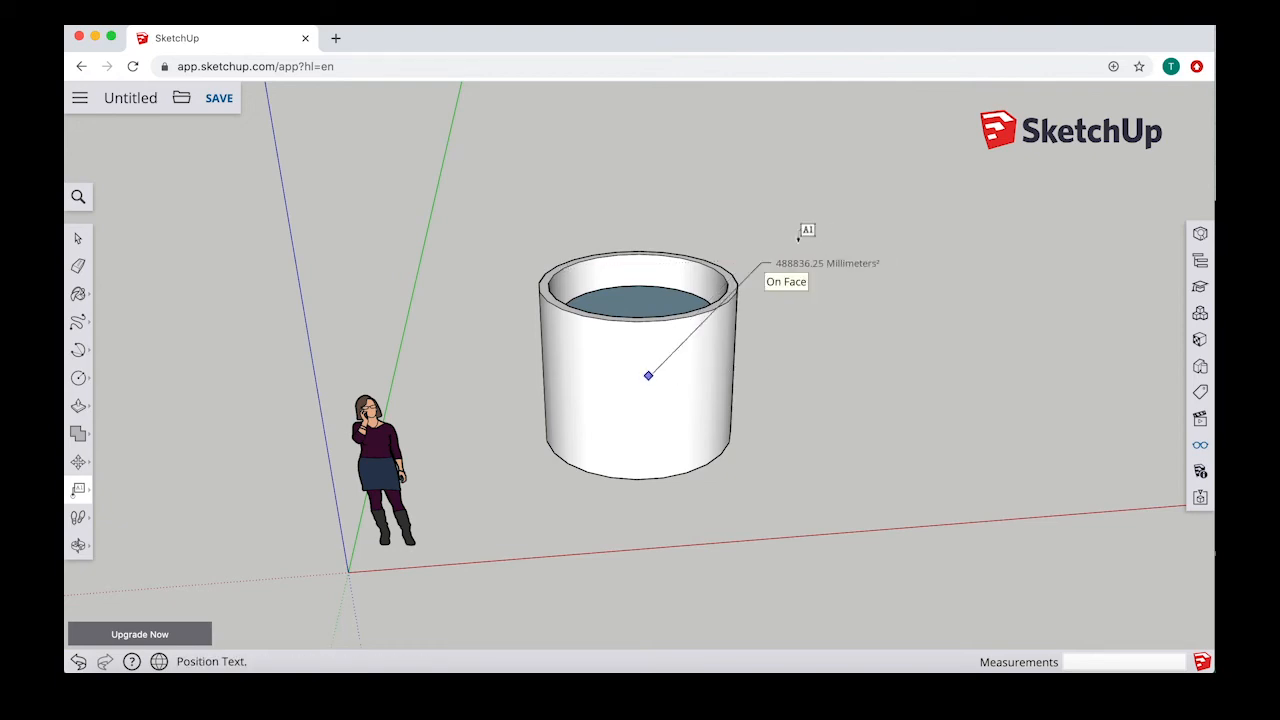
click(805, 230)
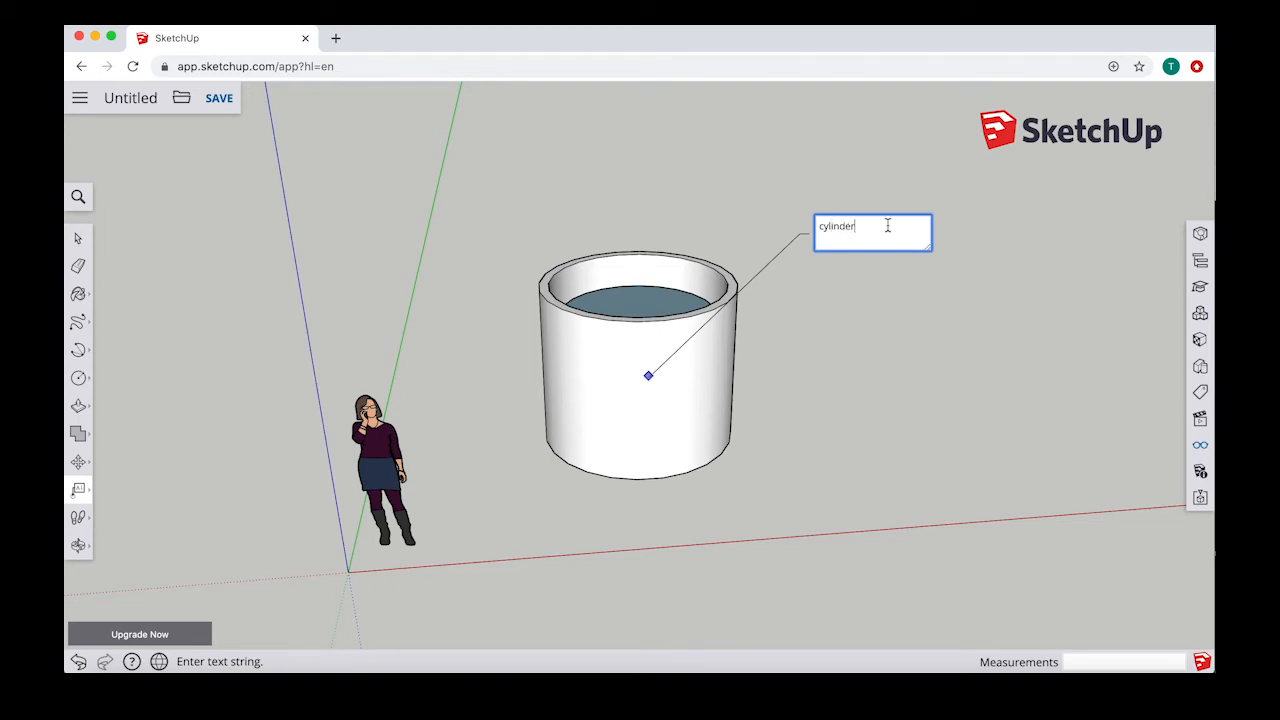
click(836, 188)
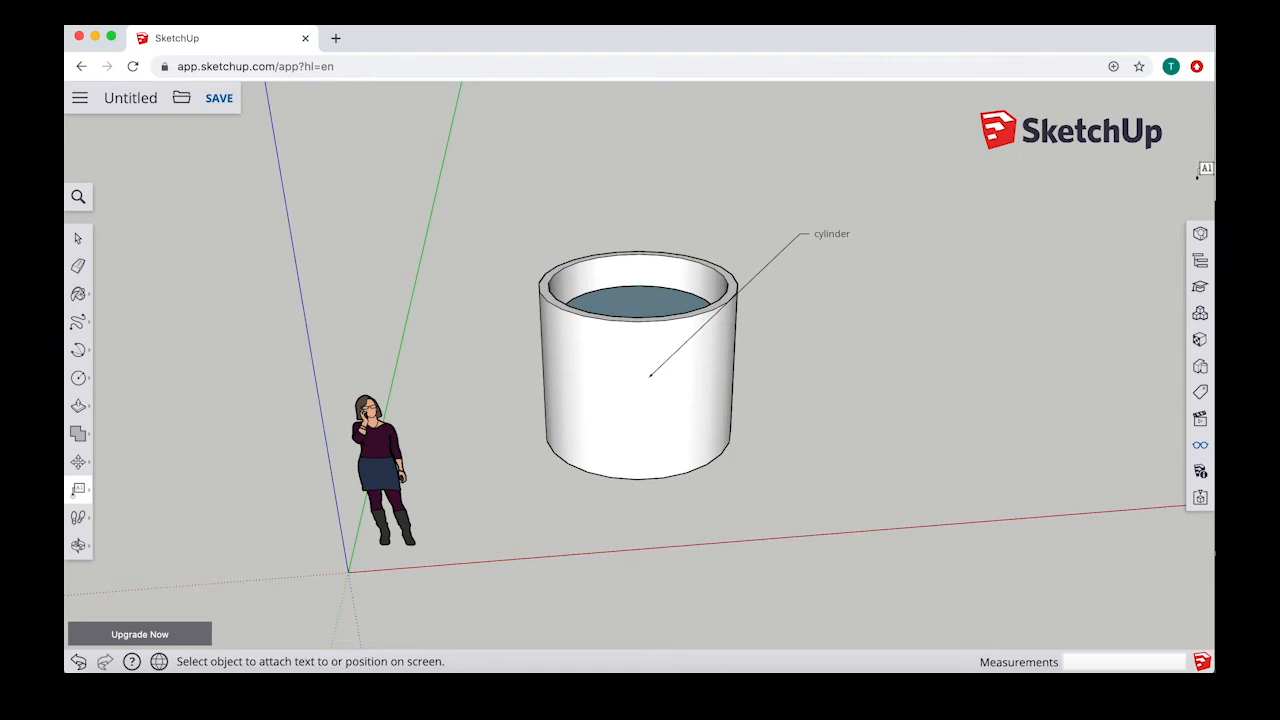
Step: Select the cylinder label and try out other fonts in its entity properties, ending on Lora
click(78, 240)
click(830, 236)
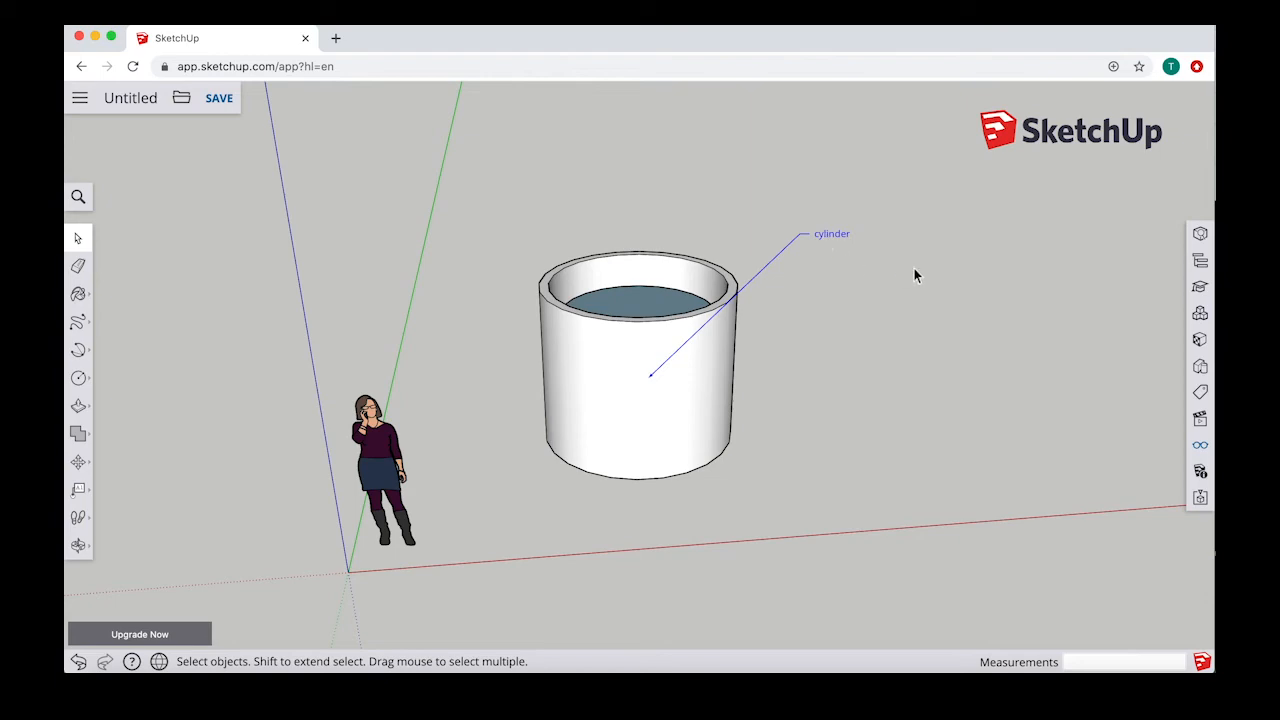
click(1200, 236)
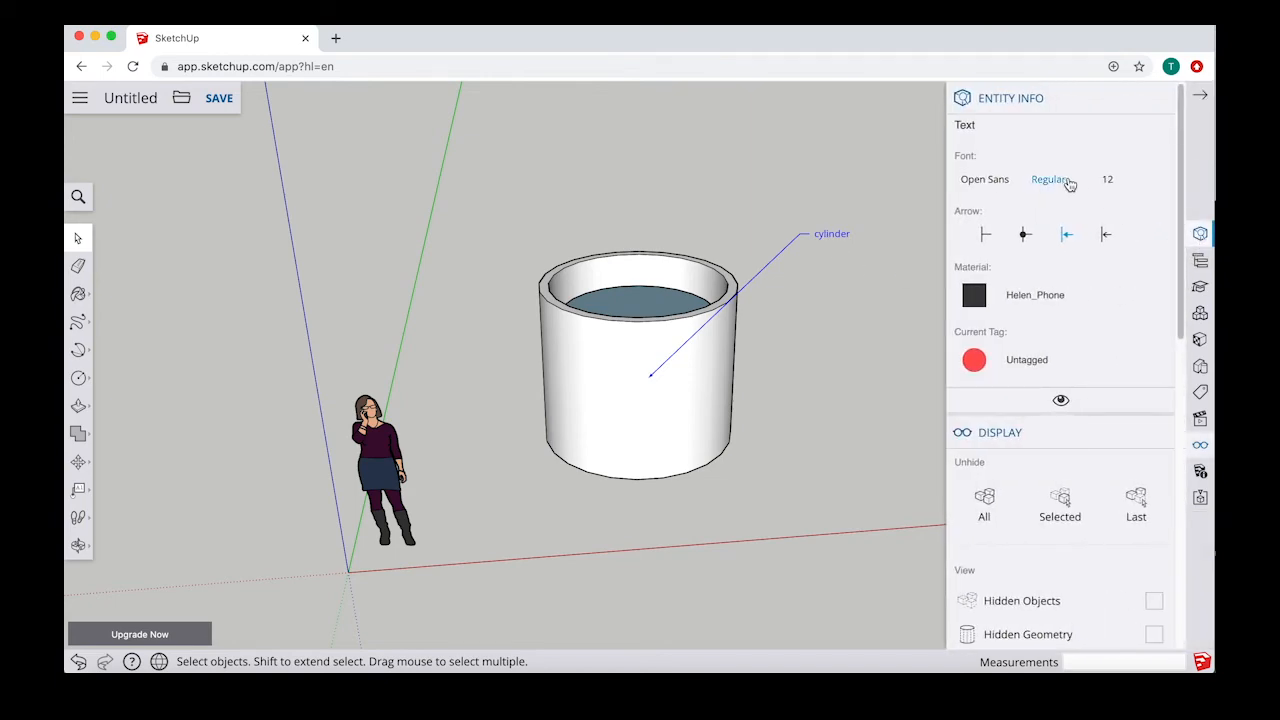
click(1005, 186)
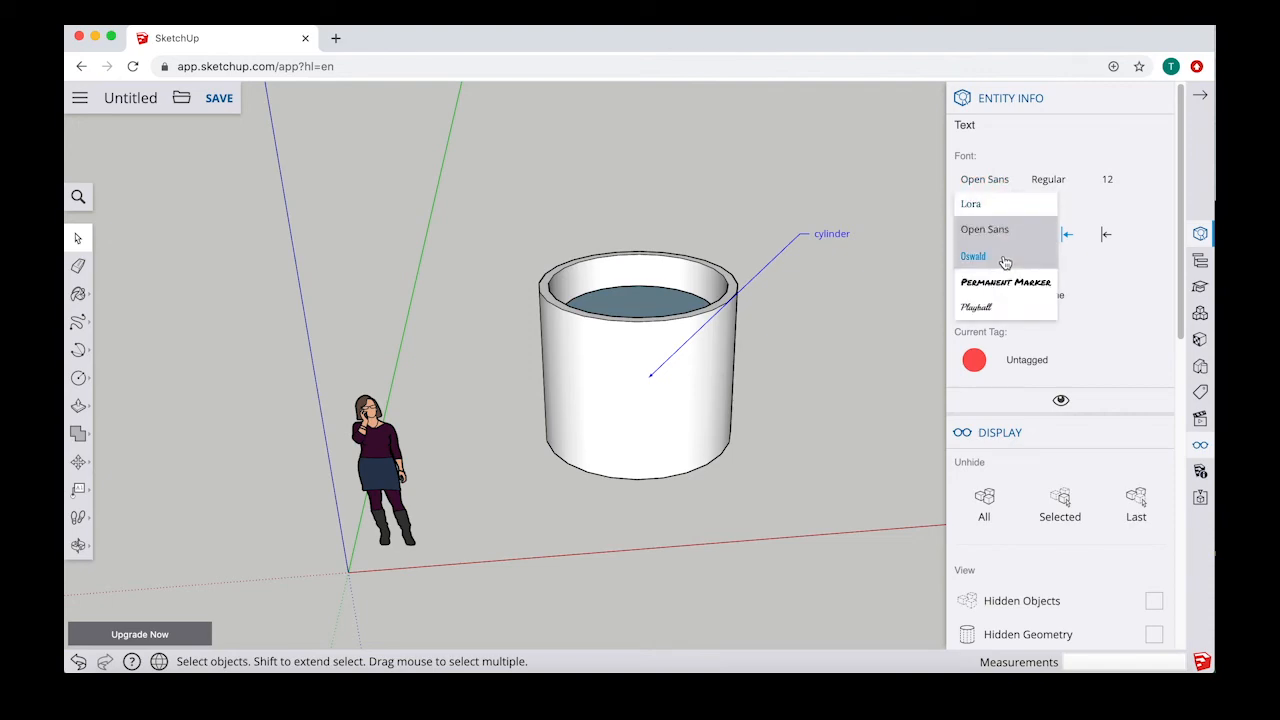
click(1003, 257)
click(984, 200)
click(975, 203)
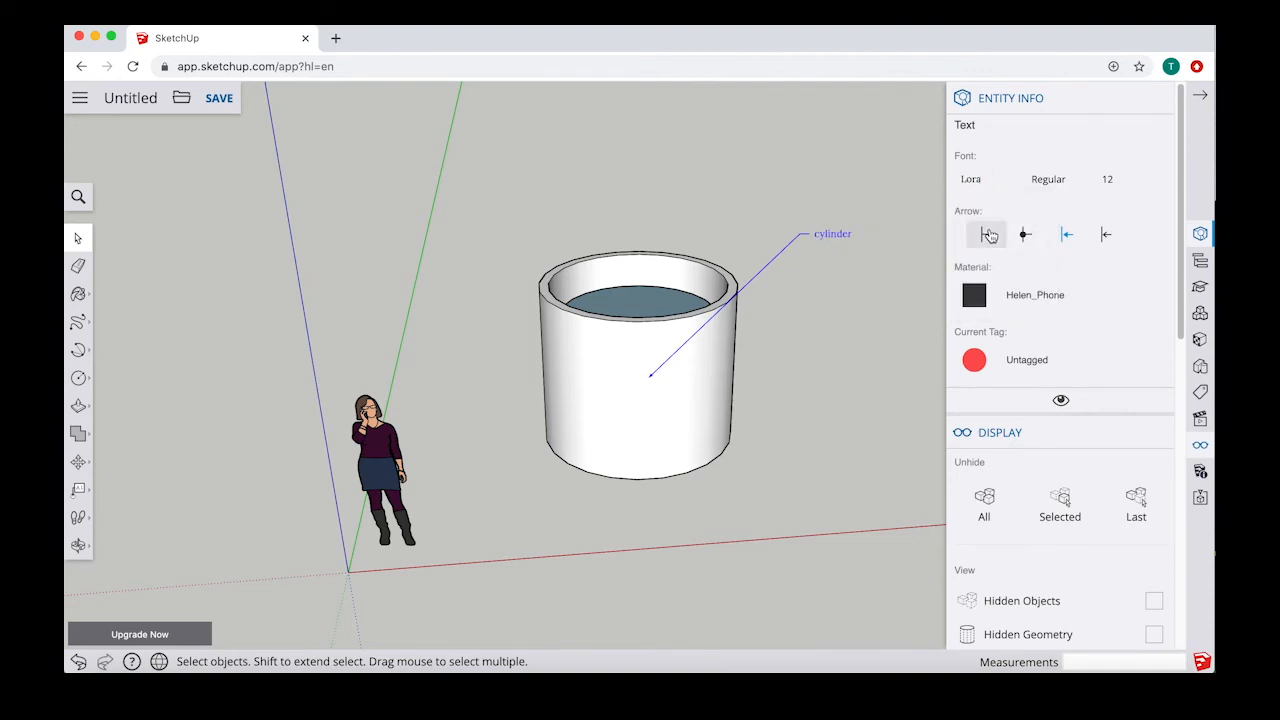
Step: Give the cylinder label a dot arrow style and the Open Sans font
click(1025, 236)
click(992, 182)
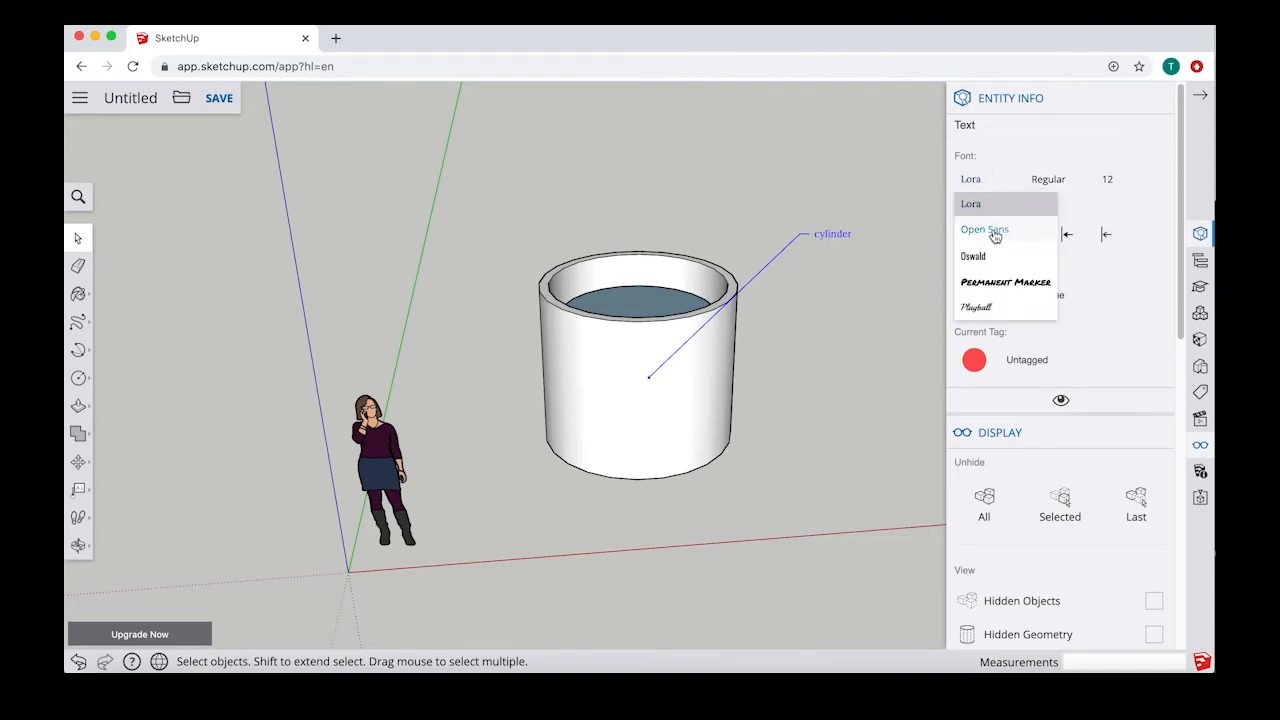
click(994, 232)
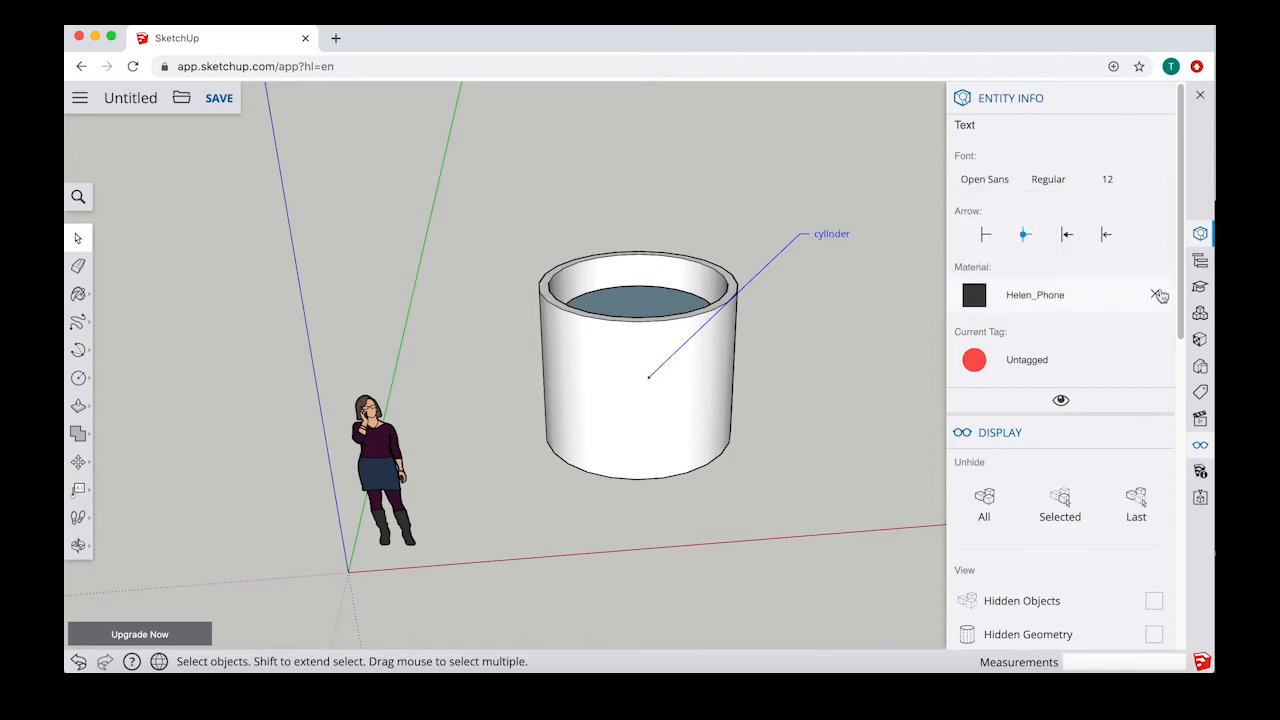
click(1160, 297)
click(1202, 96)
click(281, 277)
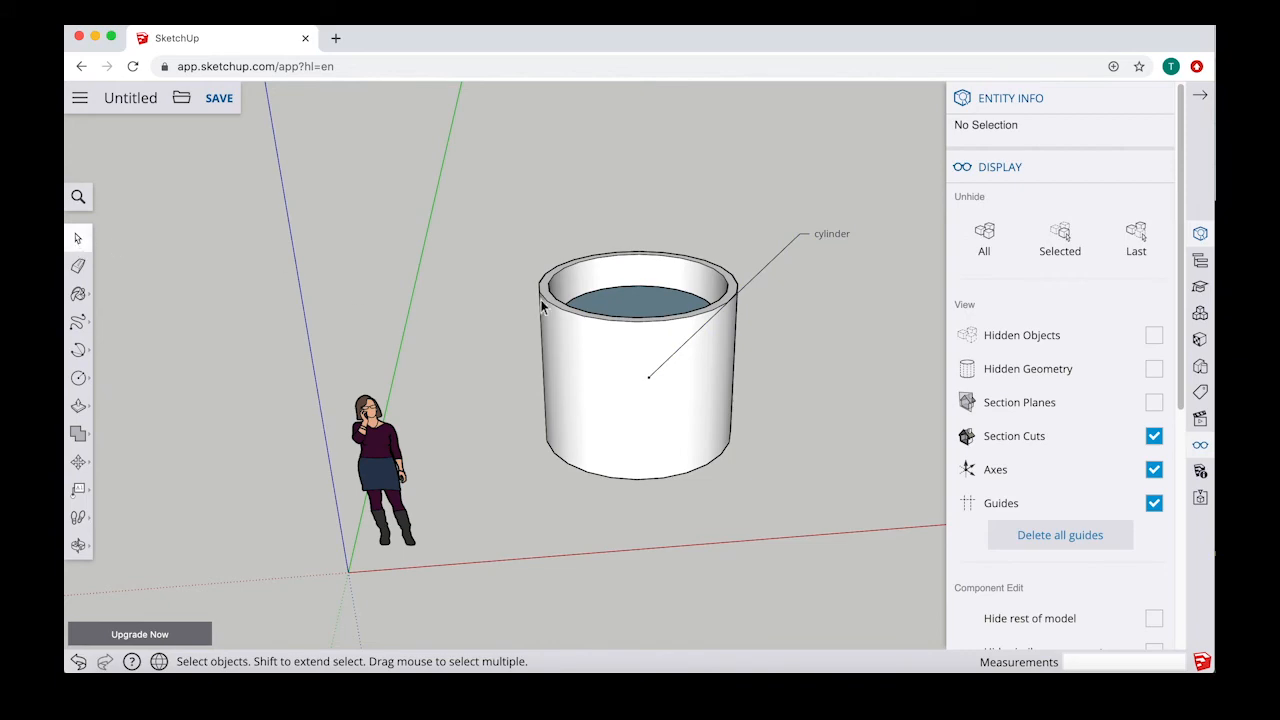
click(1200, 95)
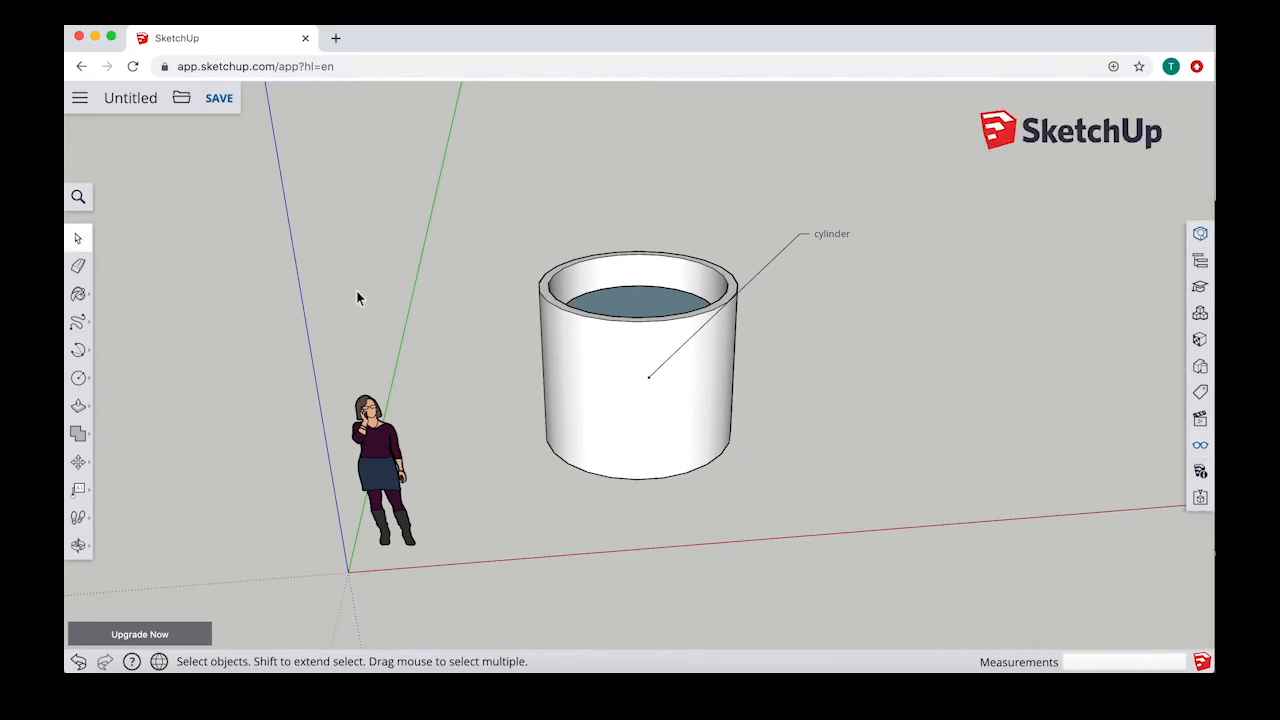
Step: Try to dimension the diameter of the cylinder's outer top edge
click(84, 492)
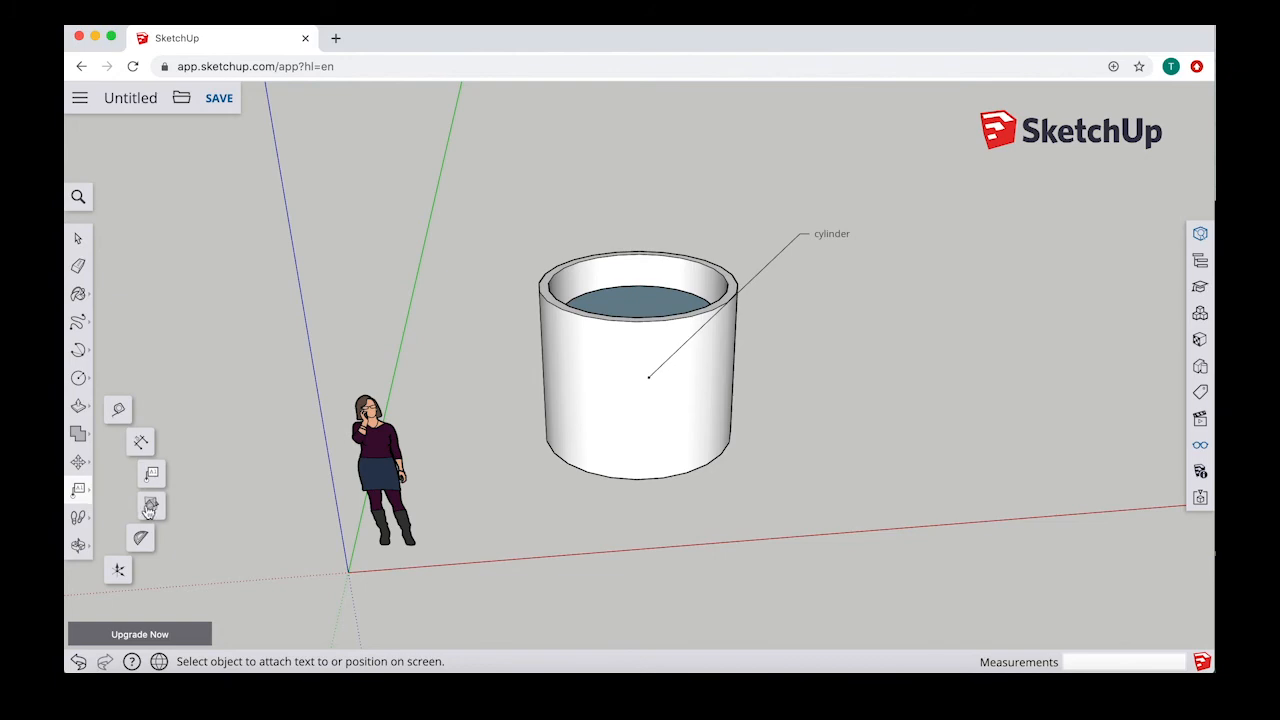
click(141, 448)
middle_drag(646, 320, 601, 298)
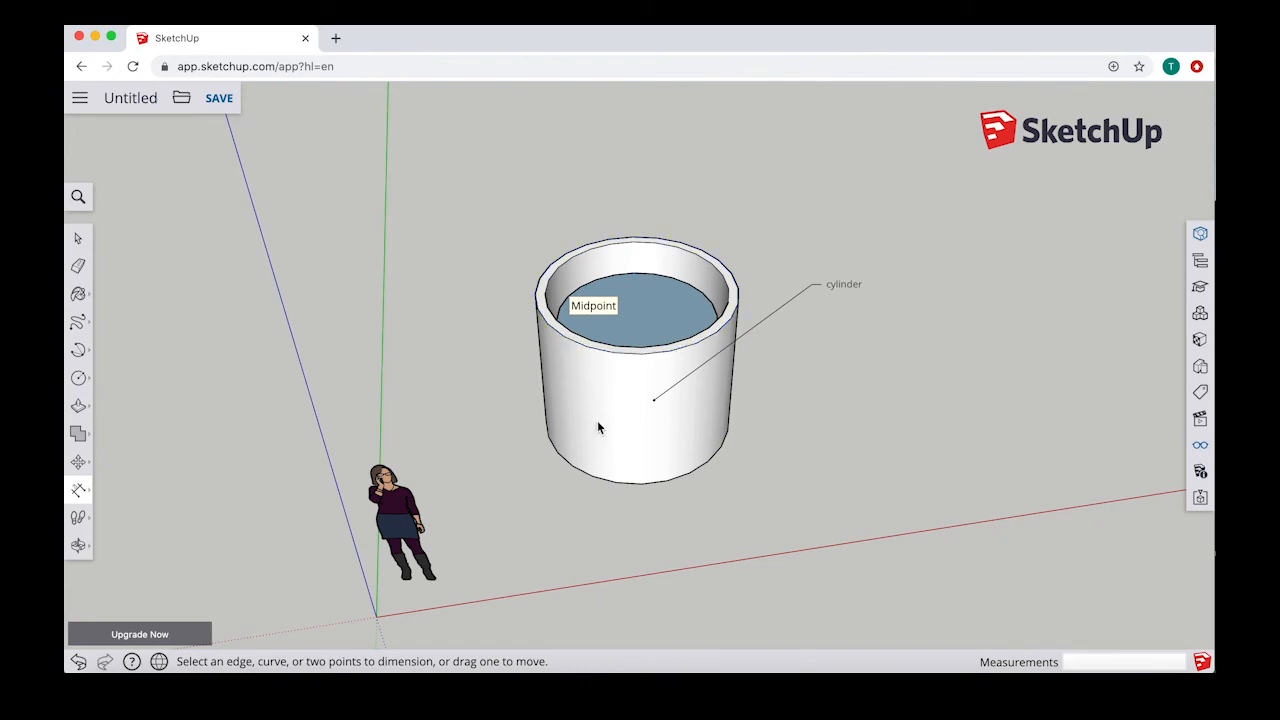
click(545, 322)
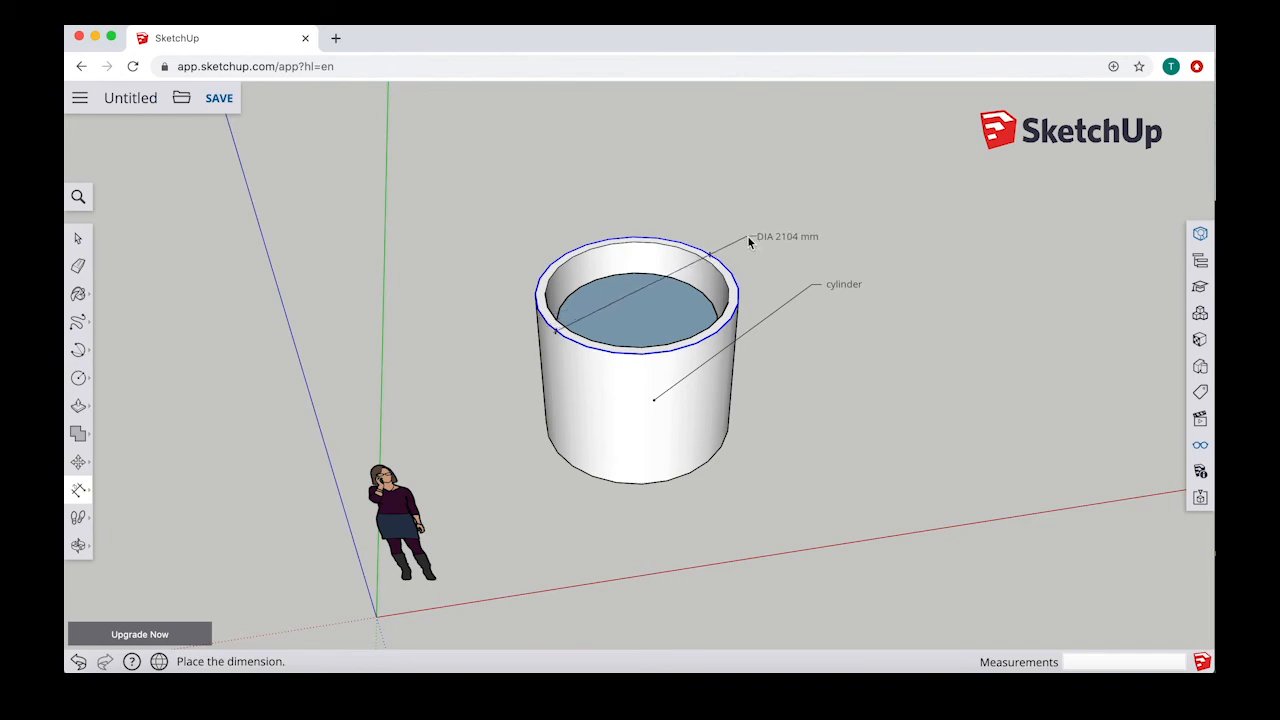
key(Escape)
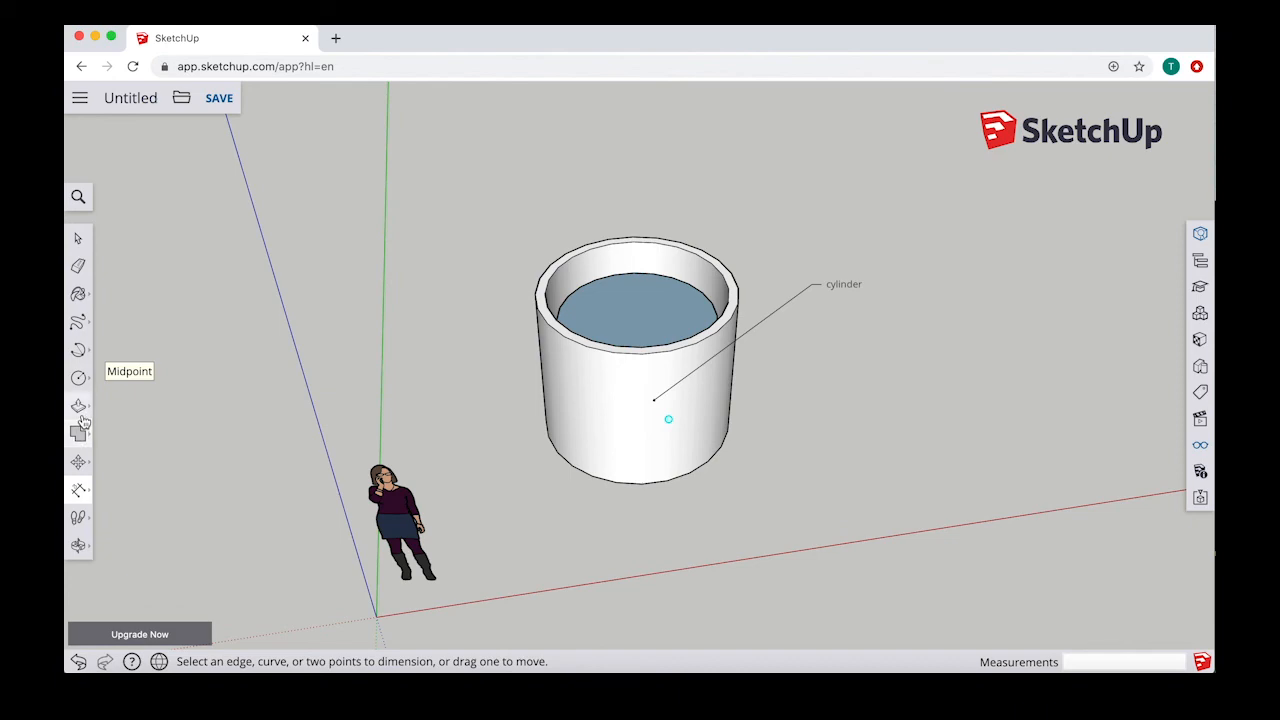
Step: Draw a square about 952 mm by 952 mm on the ground beside the cylinder
click(78, 377)
click(117, 314)
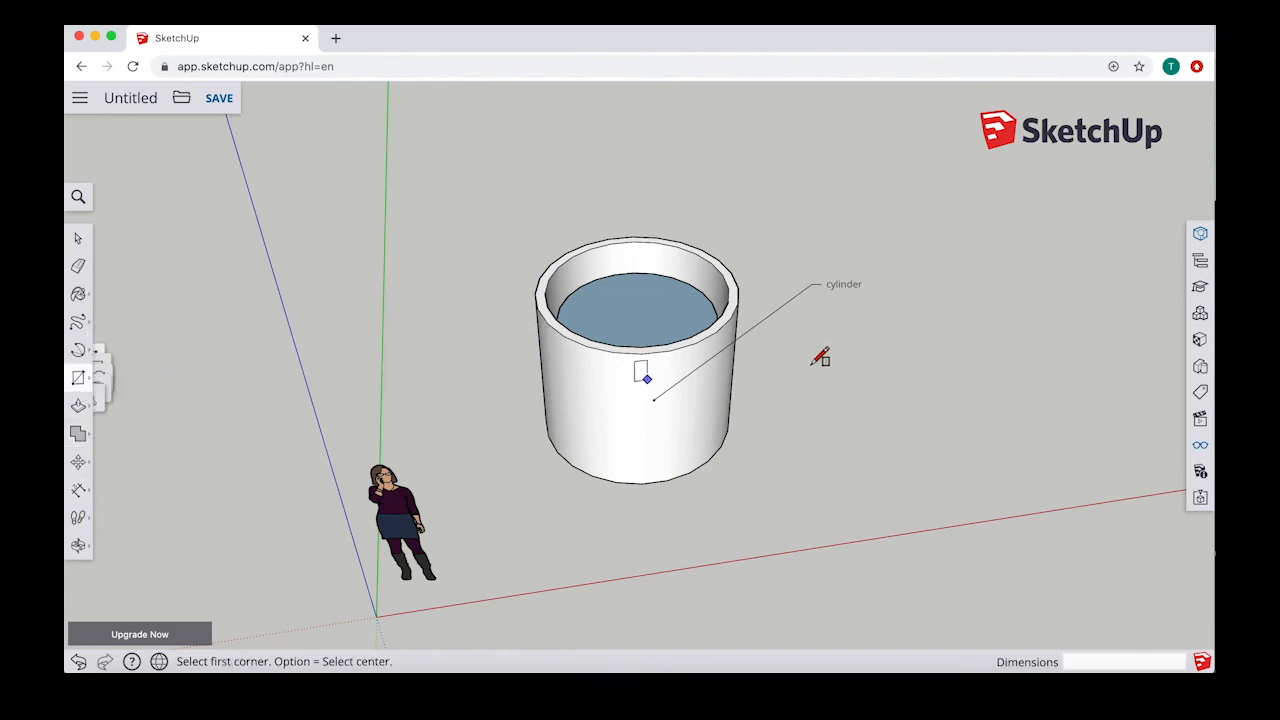
middle_drag(820, 357, 789, 391)
click(851, 426)
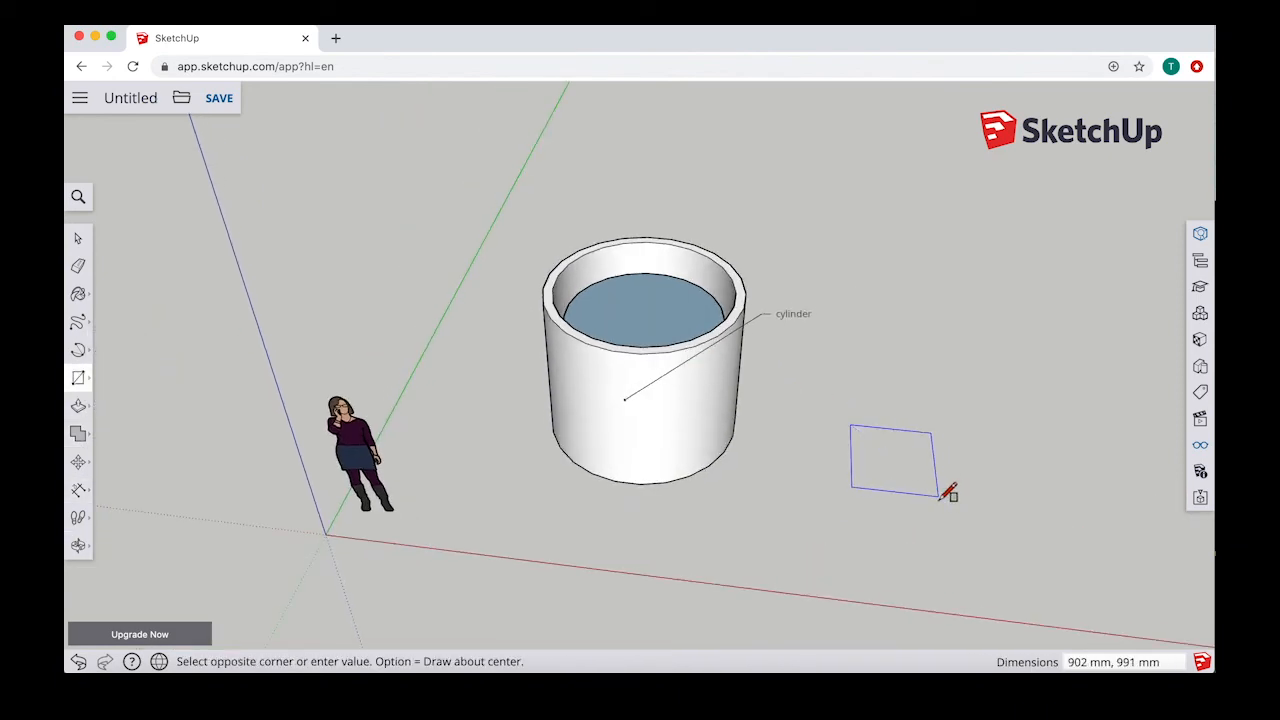
click(943, 494)
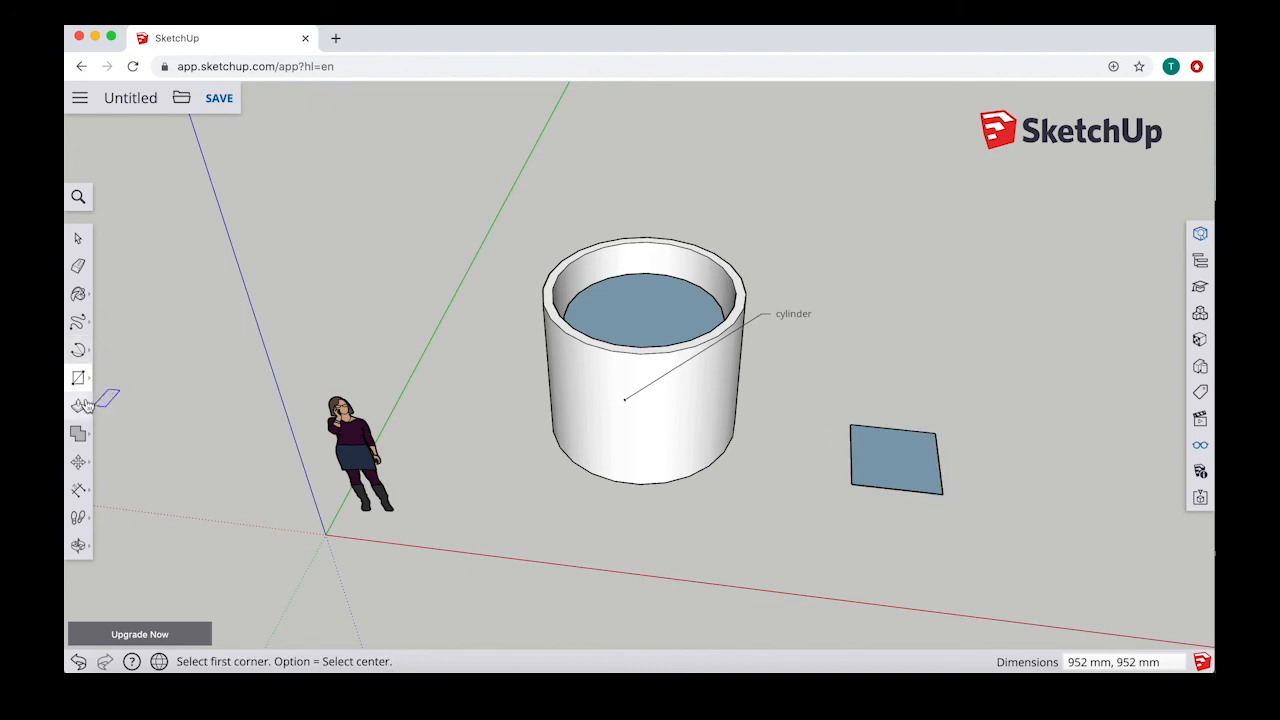
Step: Dimension the distance between the midpoints of two adjacent square edges, placing the dimension beyond the square's far edge
click(77, 492)
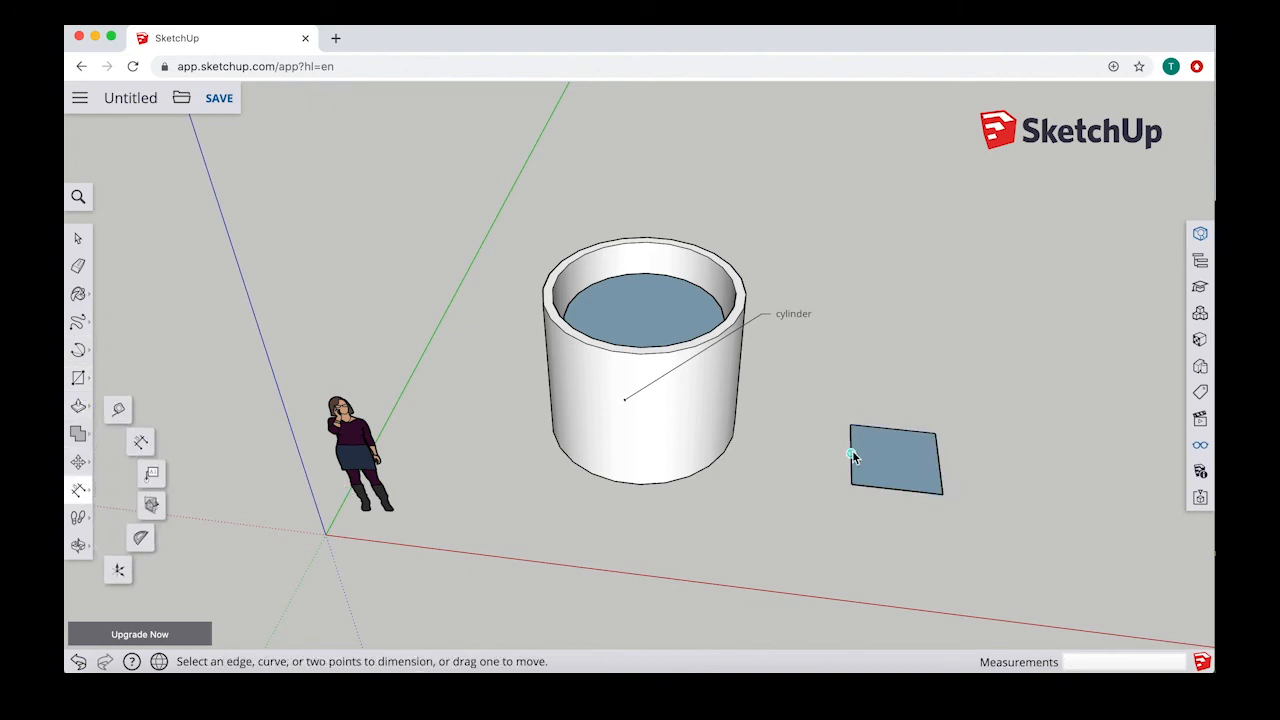
click(851, 454)
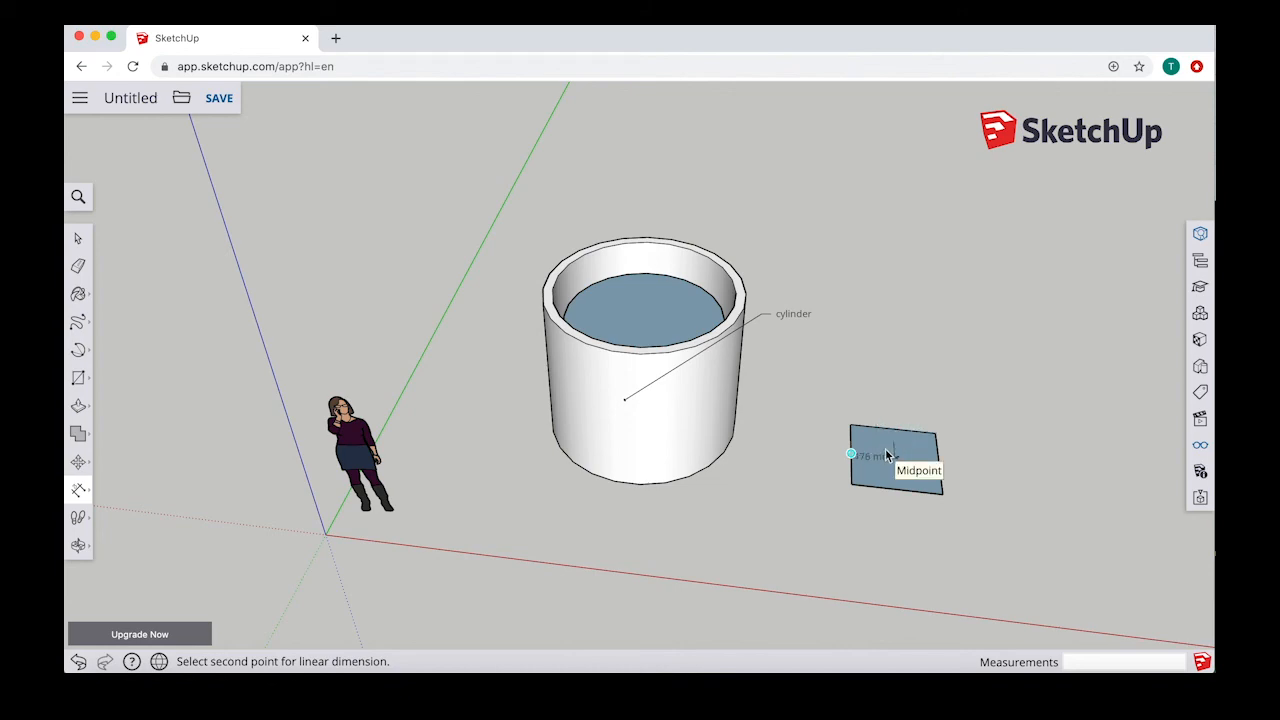
scroll(888, 455, up, 3)
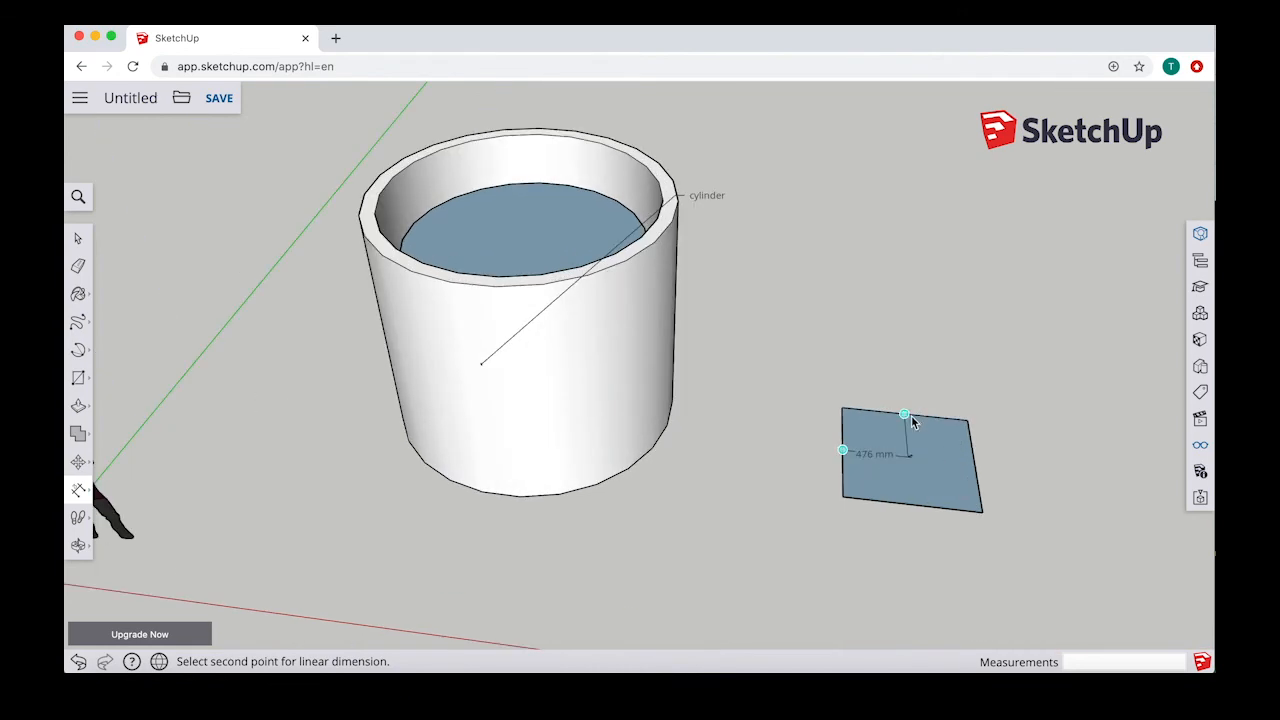
click(907, 413)
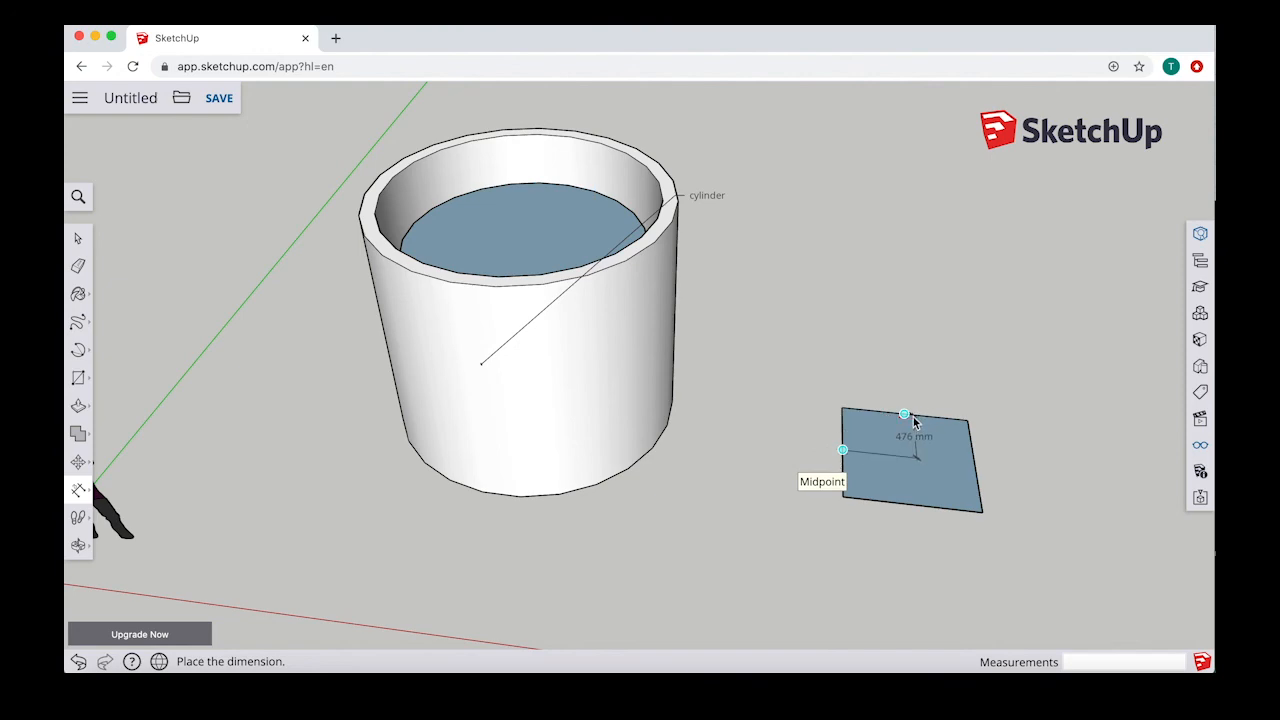
click(895, 362)
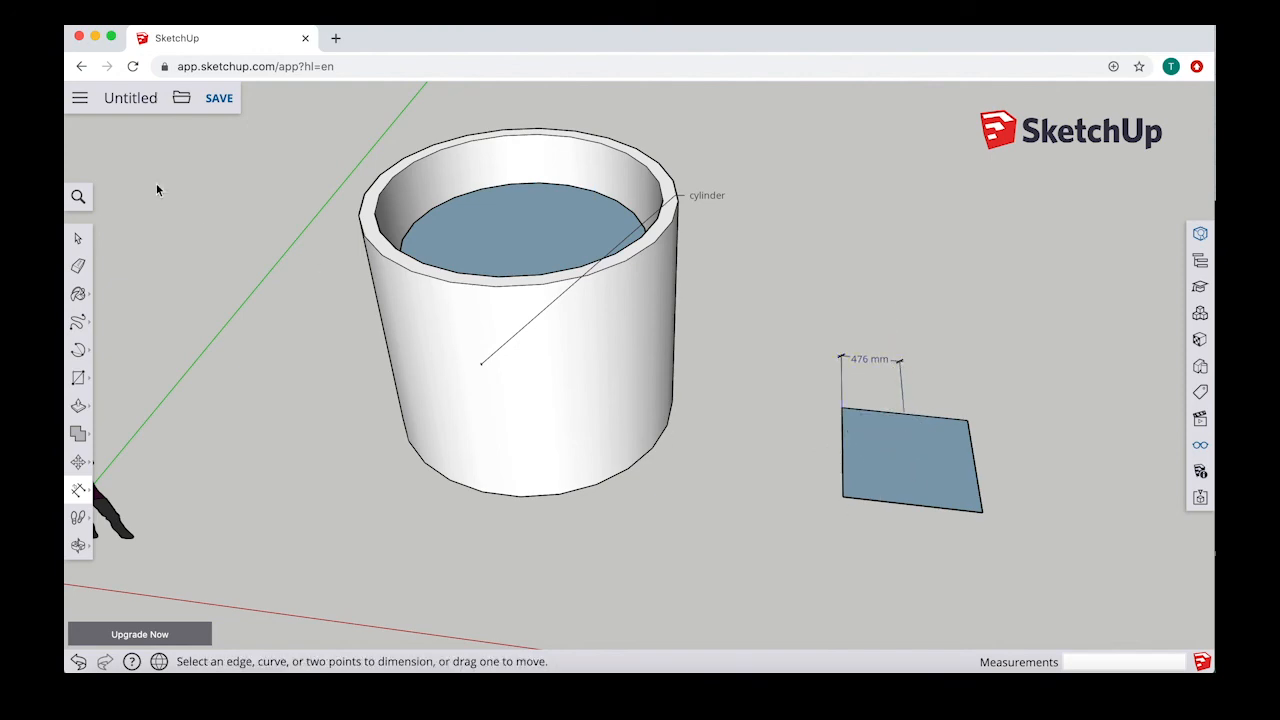
Step: Align the square's dimension text above its dimension line and set the dimension endpoints to dots
click(78, 238)
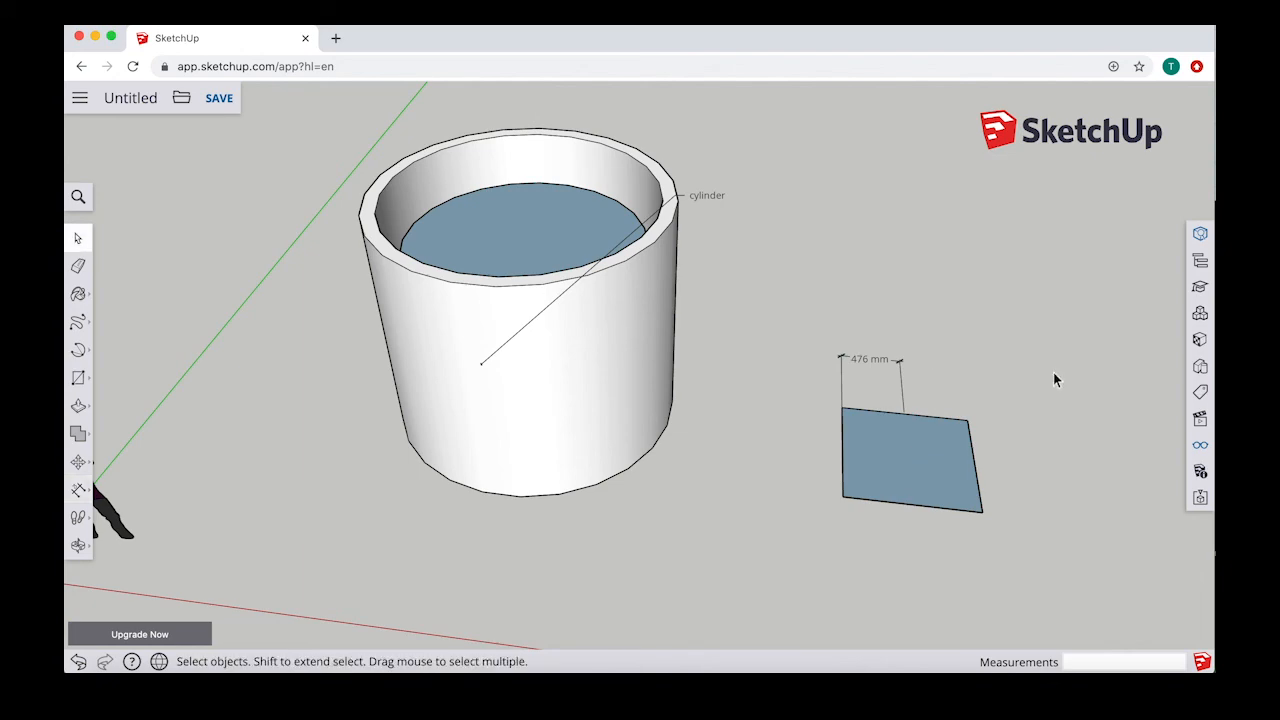
click(845, 358)
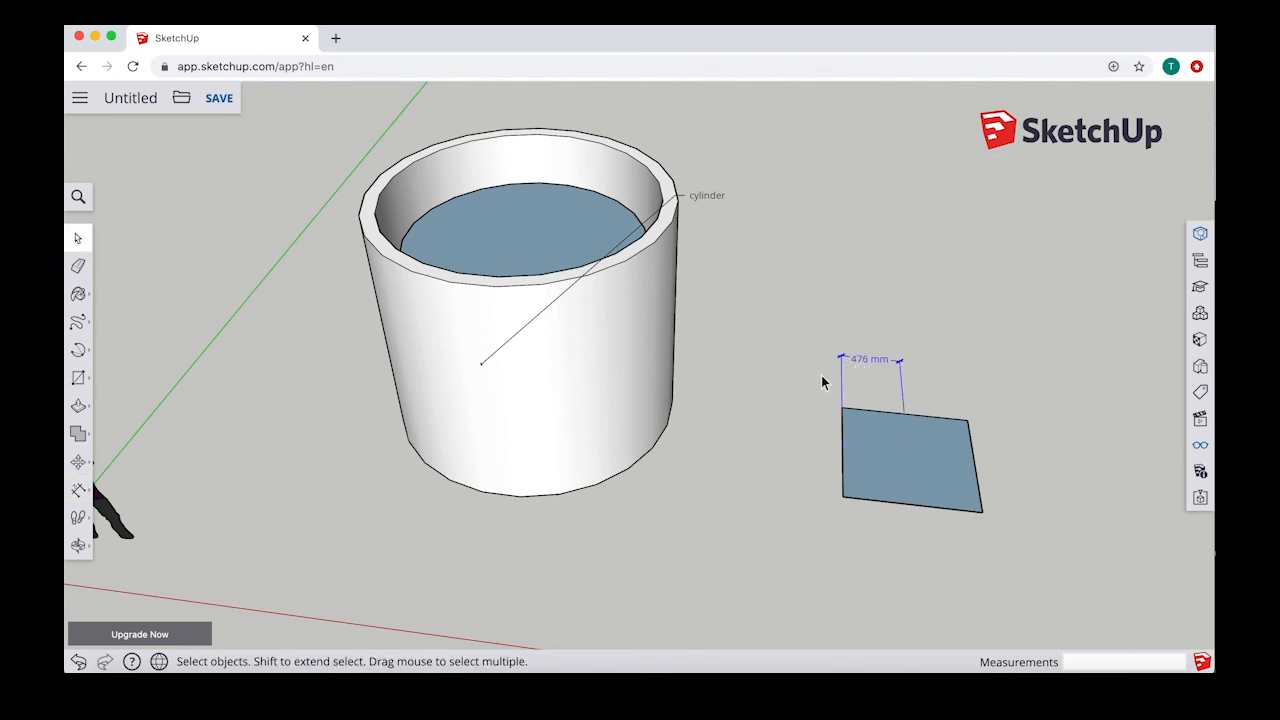
click(1200, 234)
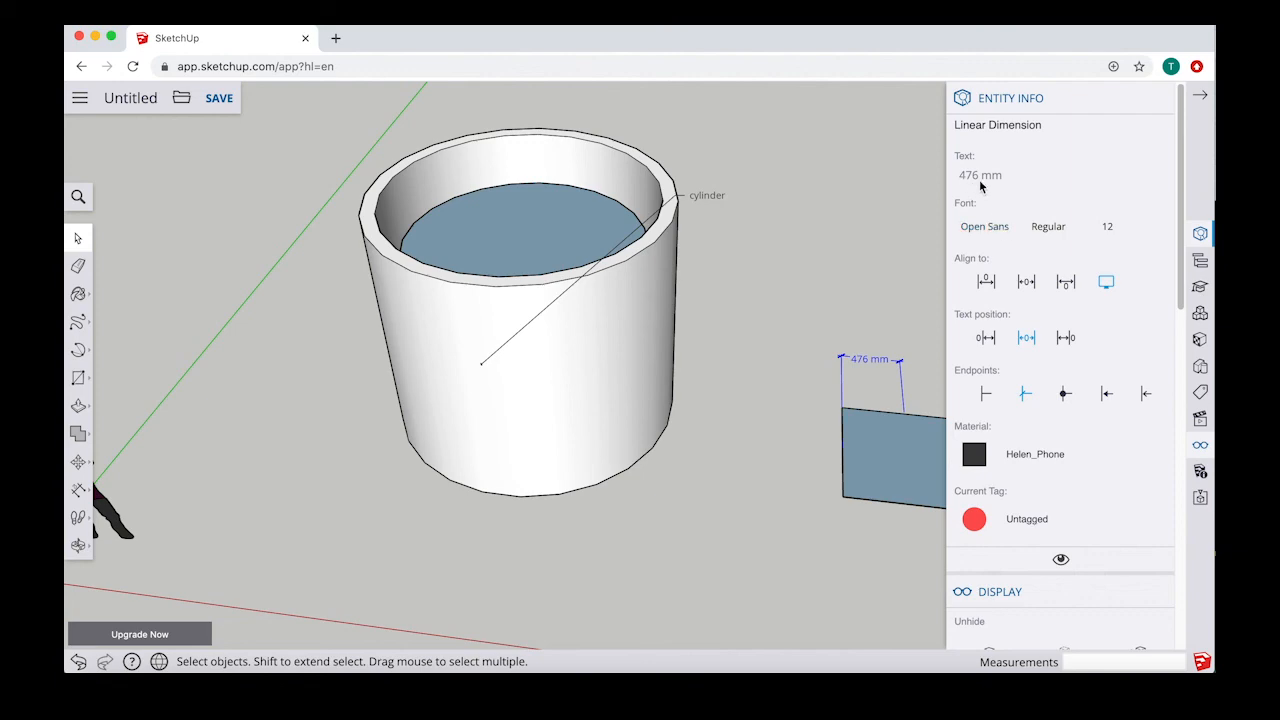
click(989, 287)
click(1011, 285)
click(995, 288)
click(1026, 283)
click(1066, 396)
click(988, 287)
click(1204, 96)
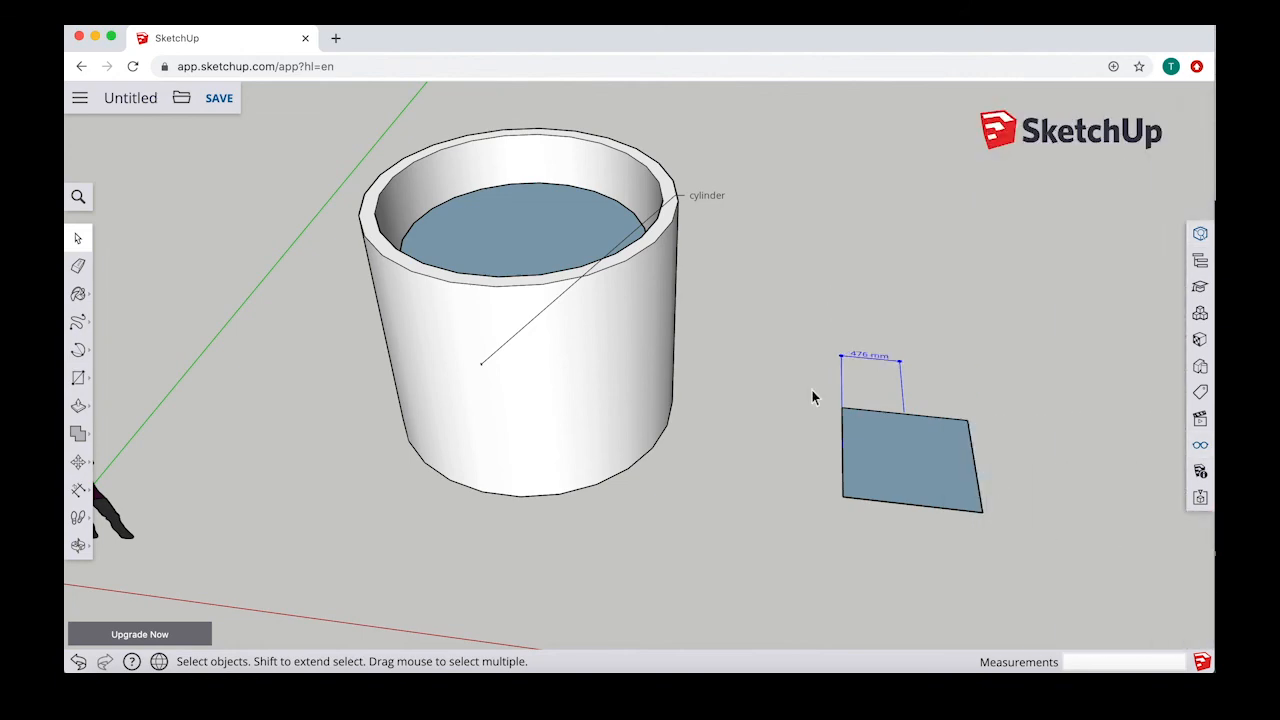
Step: Delete the cylinder's text label
middle_drag(663, 377, 787, 270)
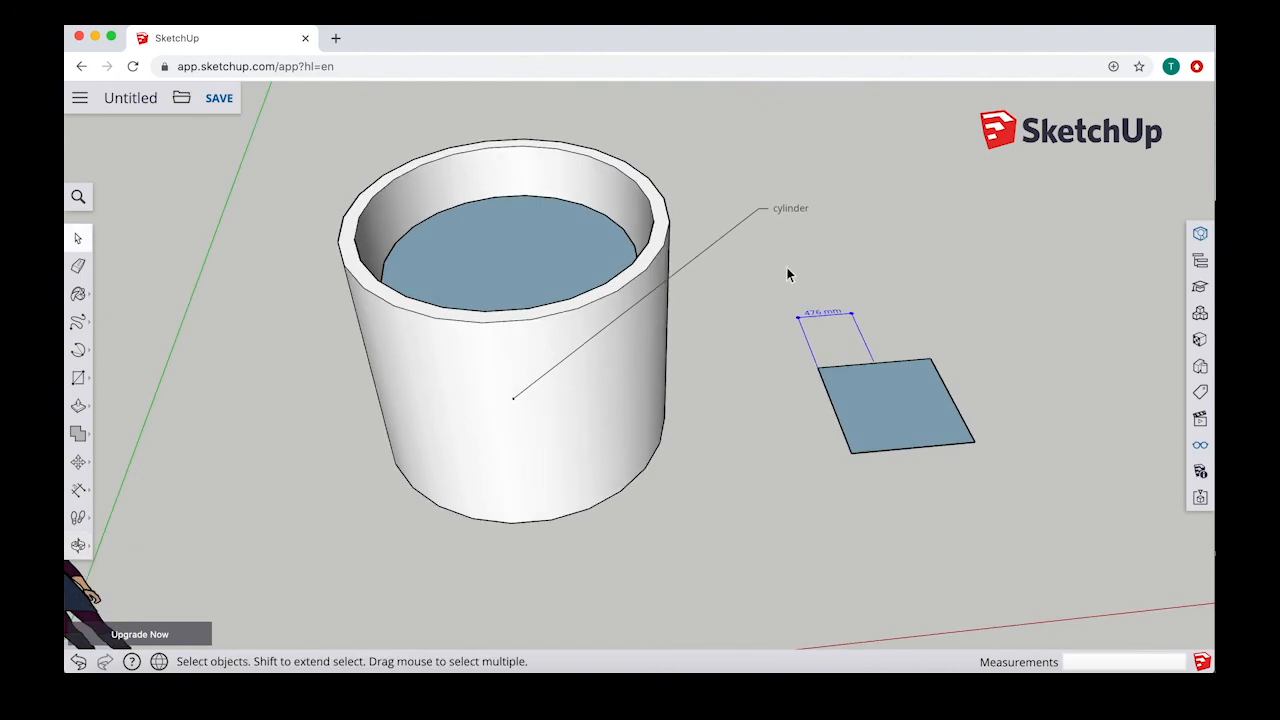
middle_drag(655, 340, 566, 348)
middle_drag(1199, 403, 765, 285)
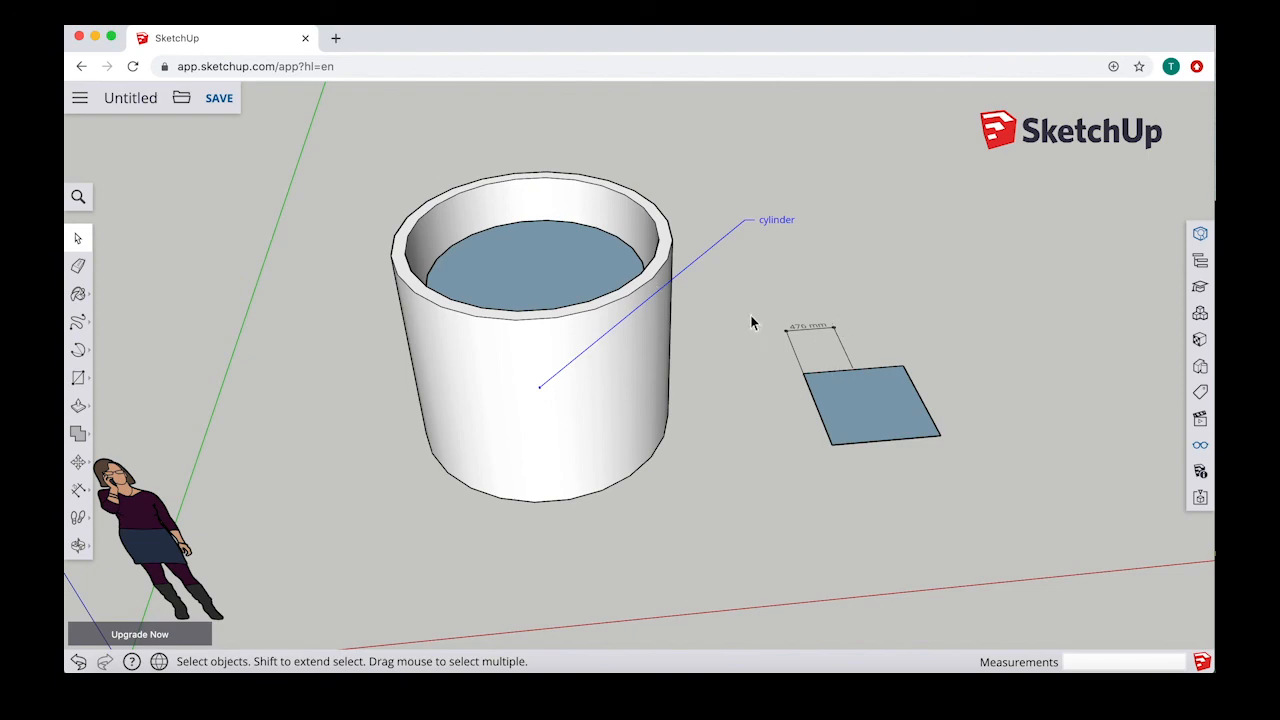
key(Delete)
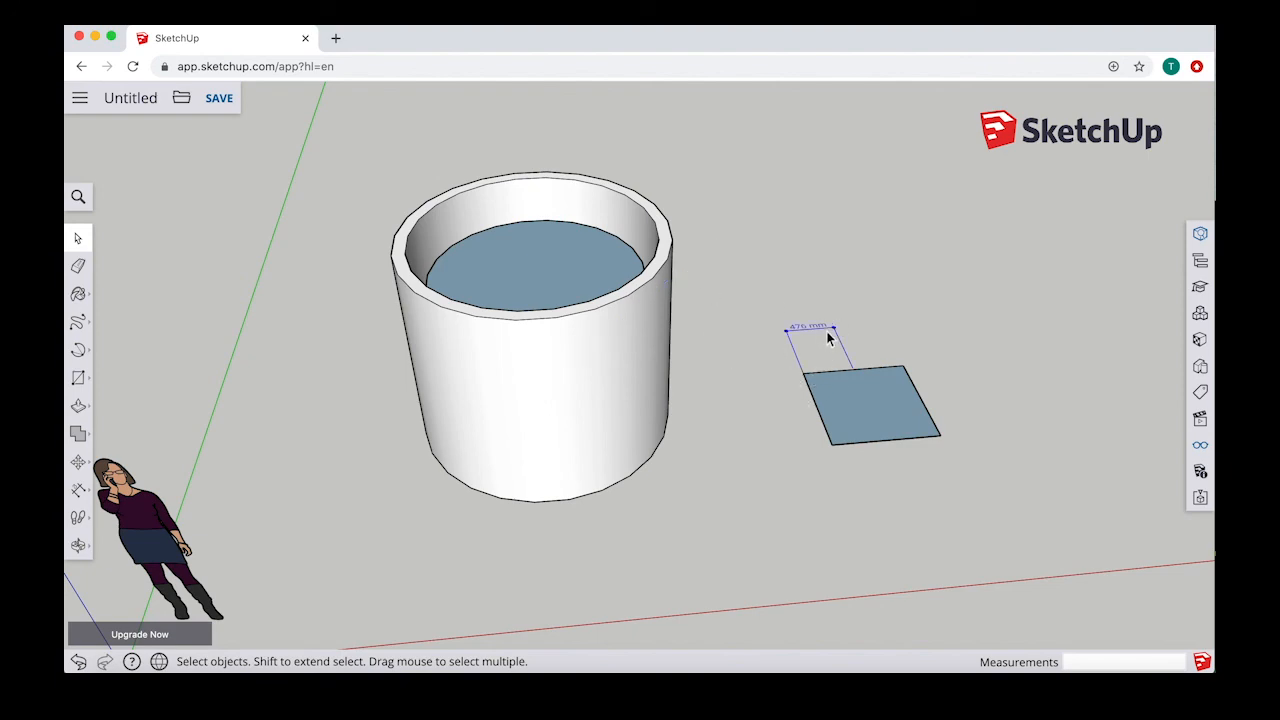